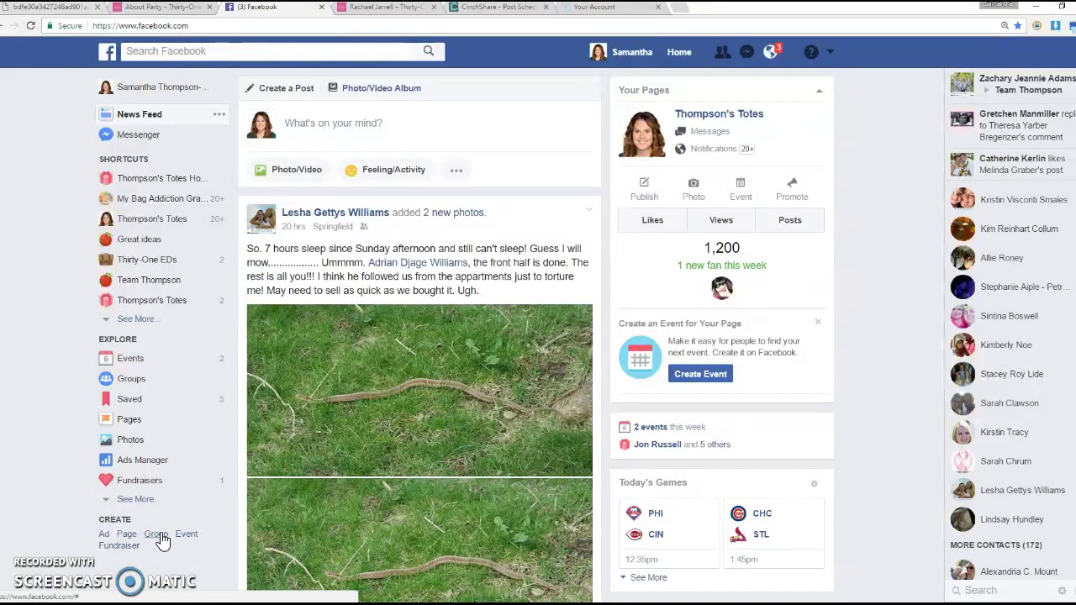
Step: Start a new Facebook group and name it with the host's first name in possessive form followed by "Amazing April Facebook Bash!"
{"action": "left_click", "coordinate": [161, 534]}
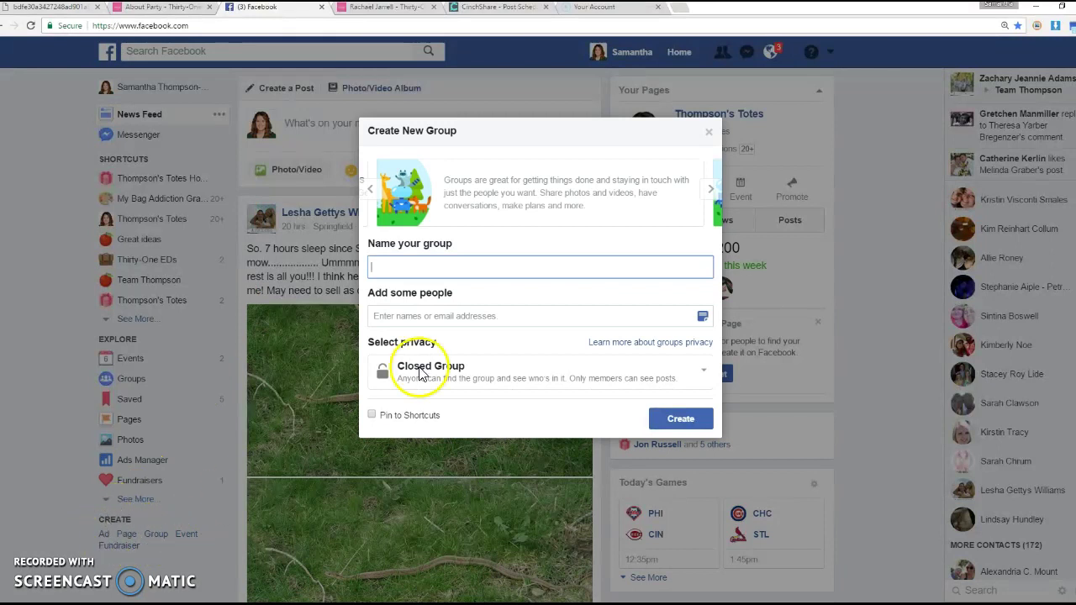
{"action": "left_click", "coordinate": [483, 269]}
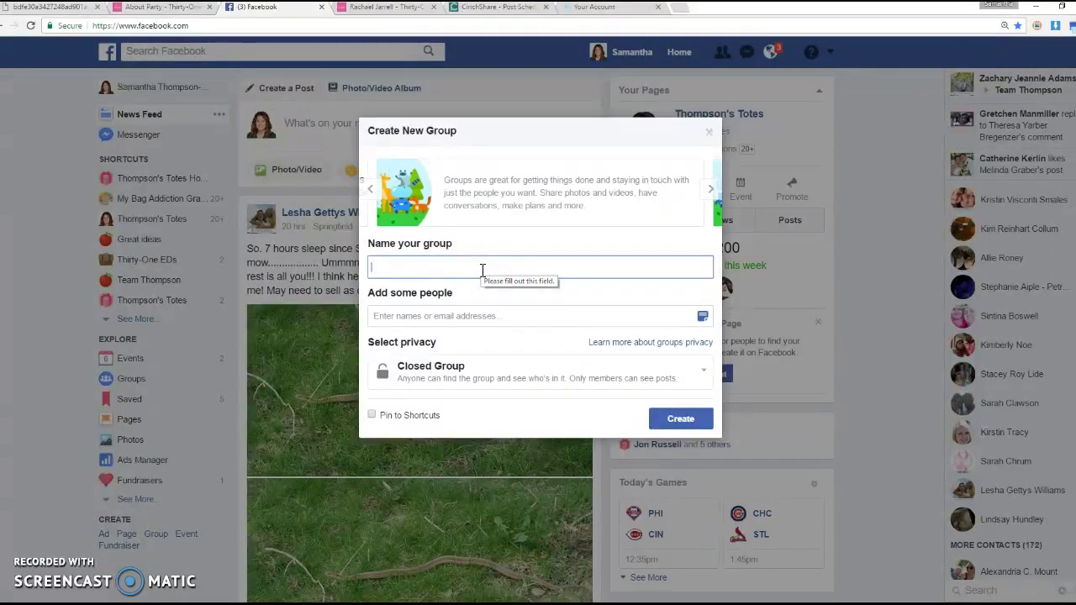
{"action": "type", "text": "Samantha's Amazing April Faceb"}
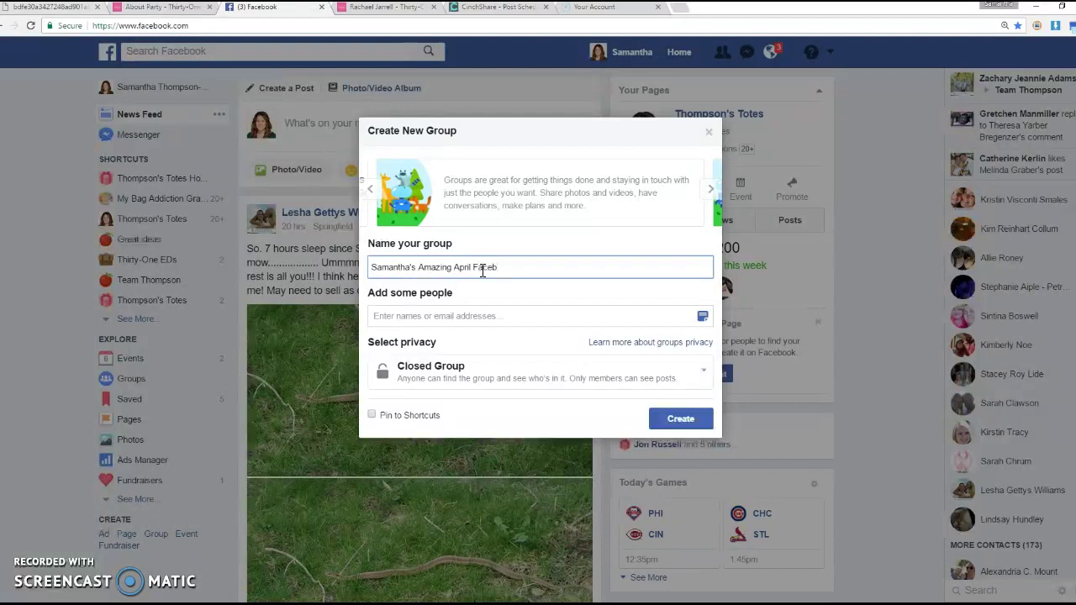
{"action": "type", "text": "ash!"}
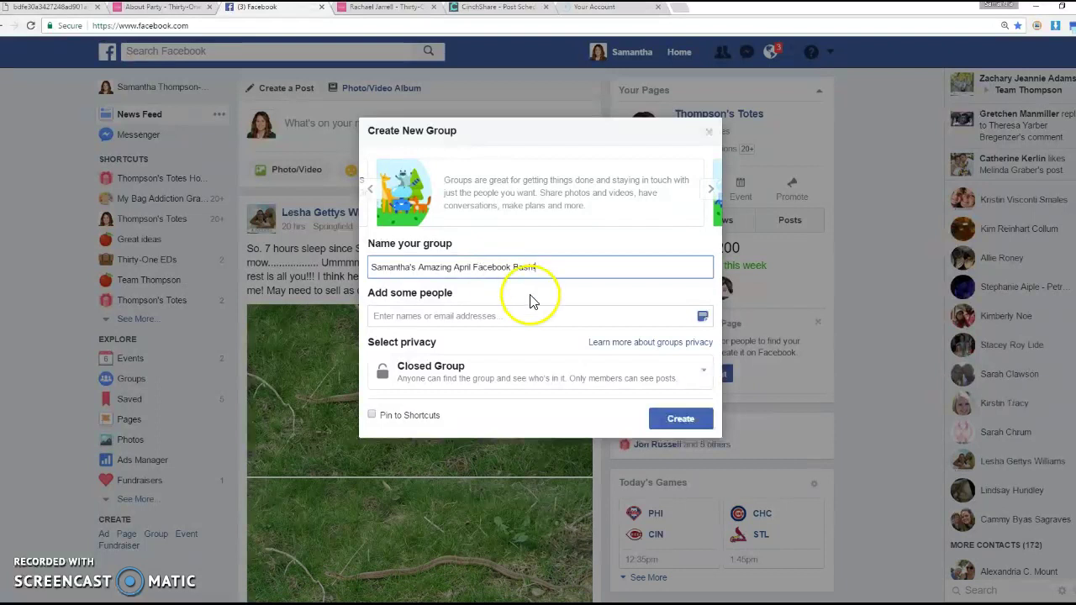
Step: Add a friend to the new group by searching for the friend's first name and accepting the first suggestion
{"action": "left_click", "coordinate": [527, 317]}
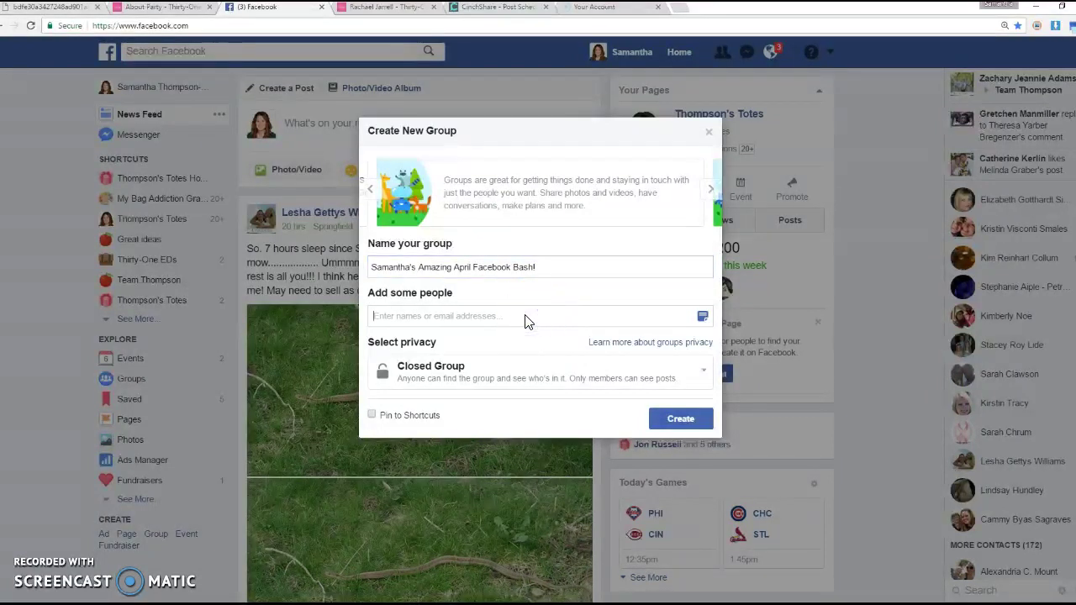
{"action": "type", "text": "Chri"}
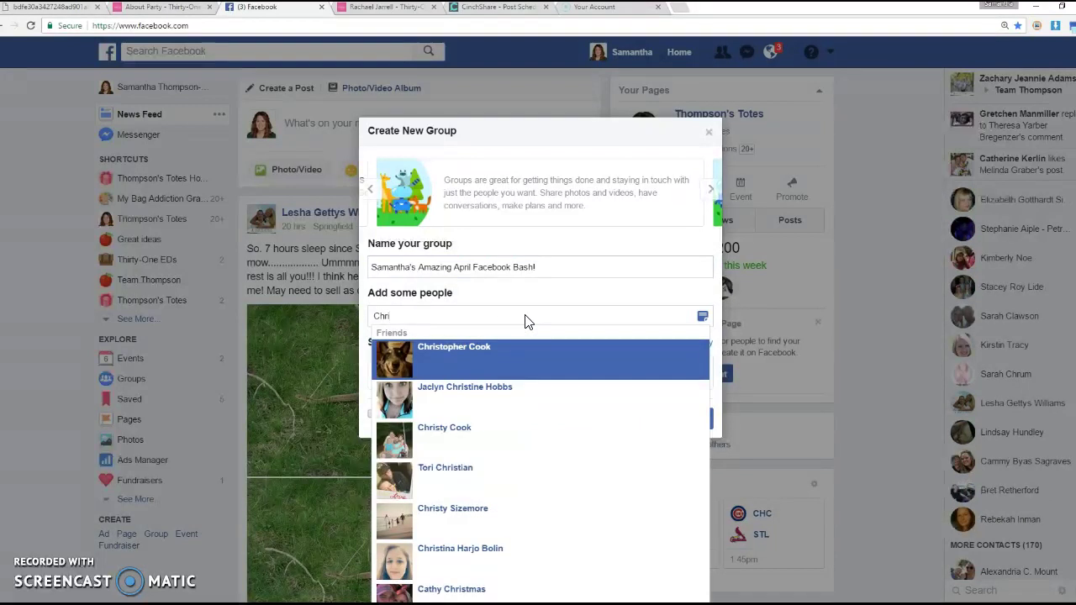
{"action": "key", "text": "Return"}
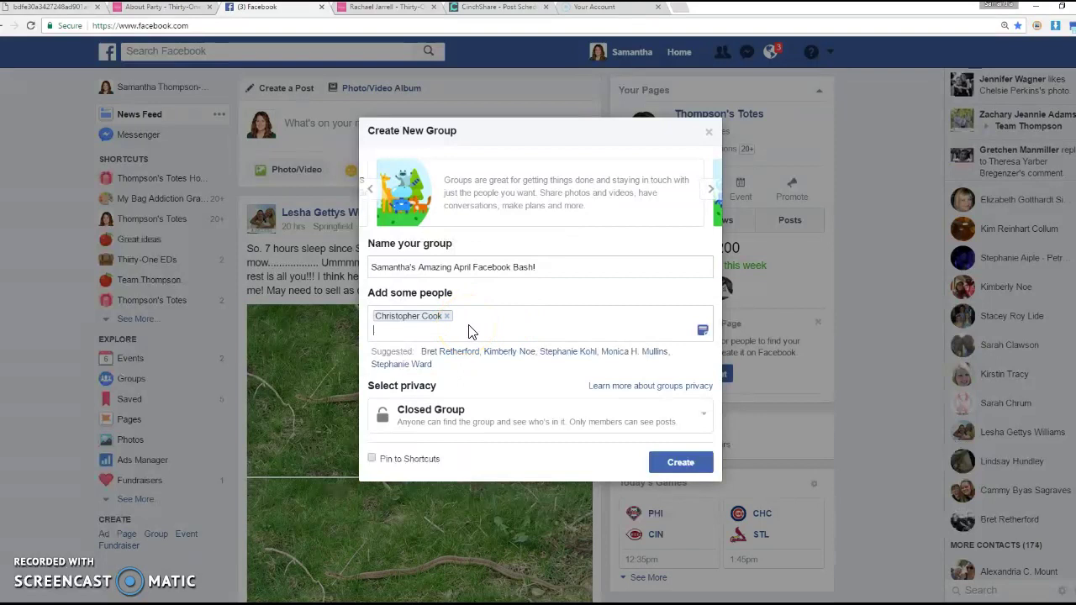
Step: Create the closed group and give it the yellow flower icon
{"action": "left_click", "coordinate": [668, 466]}
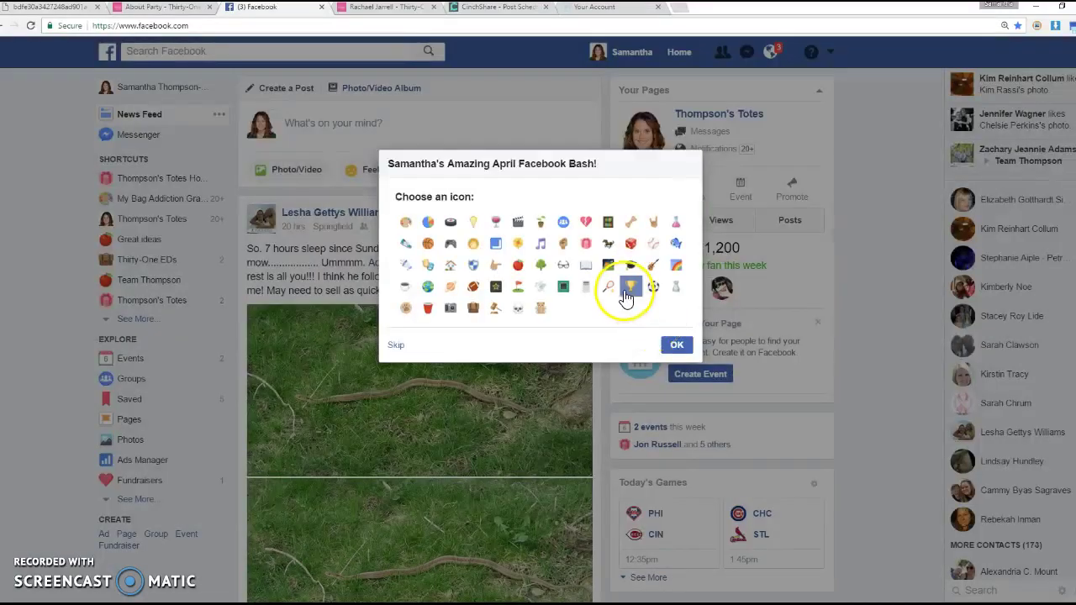
{"action": "left_click", "coordinate": [518, 243]}
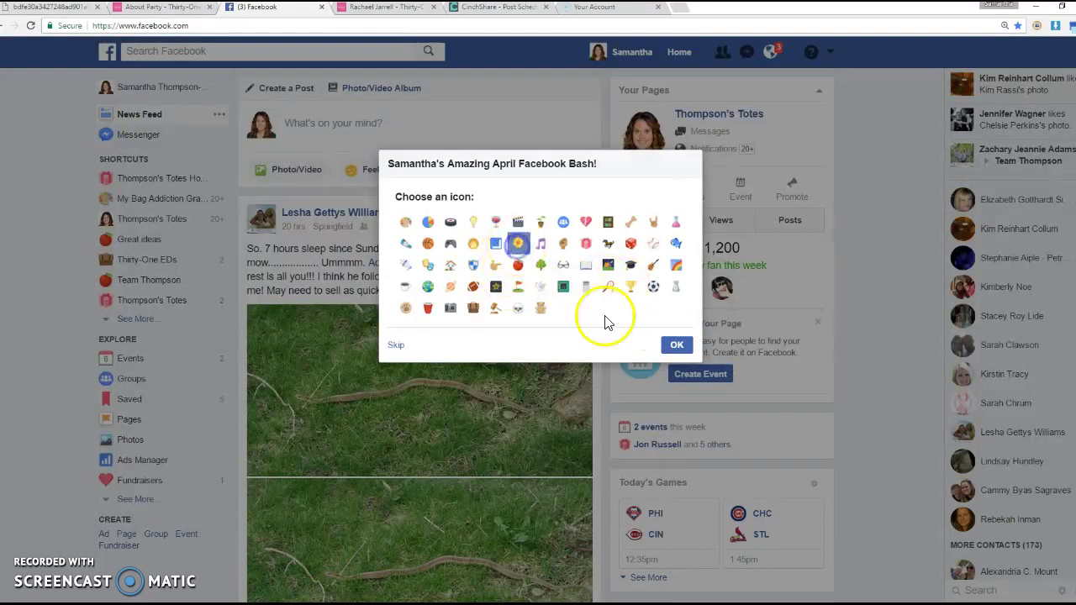
{"action": "left_click", "coordinate": [676, 347]}
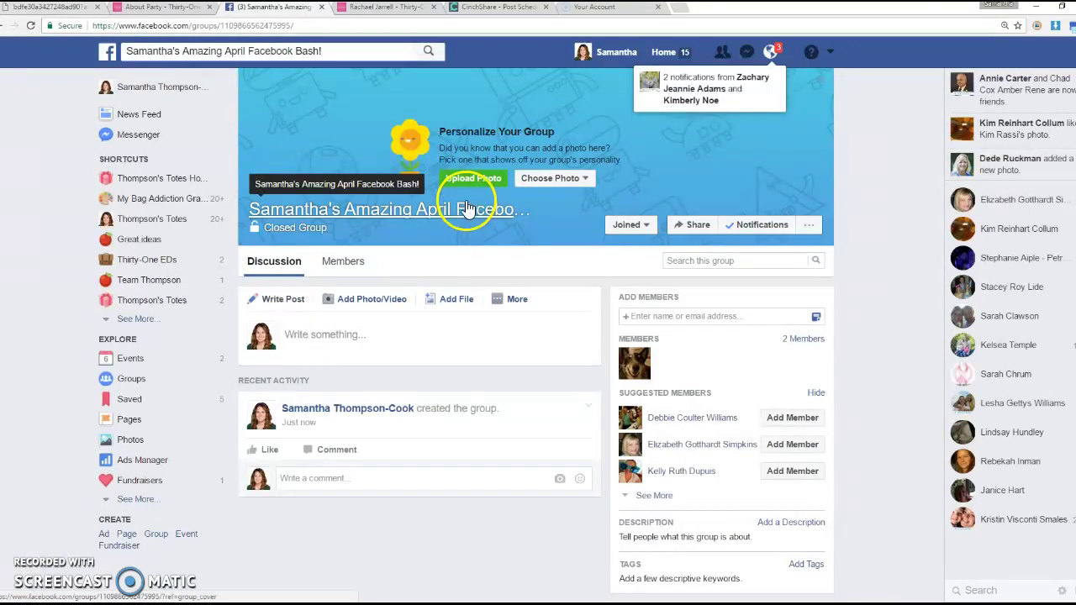
Step: Upload the "April banner" image from the Facebook Party folder in Documents > Thirty-One as the group's cover photo and save it
{"action": "left_click", "coordinate": [468, 183]}
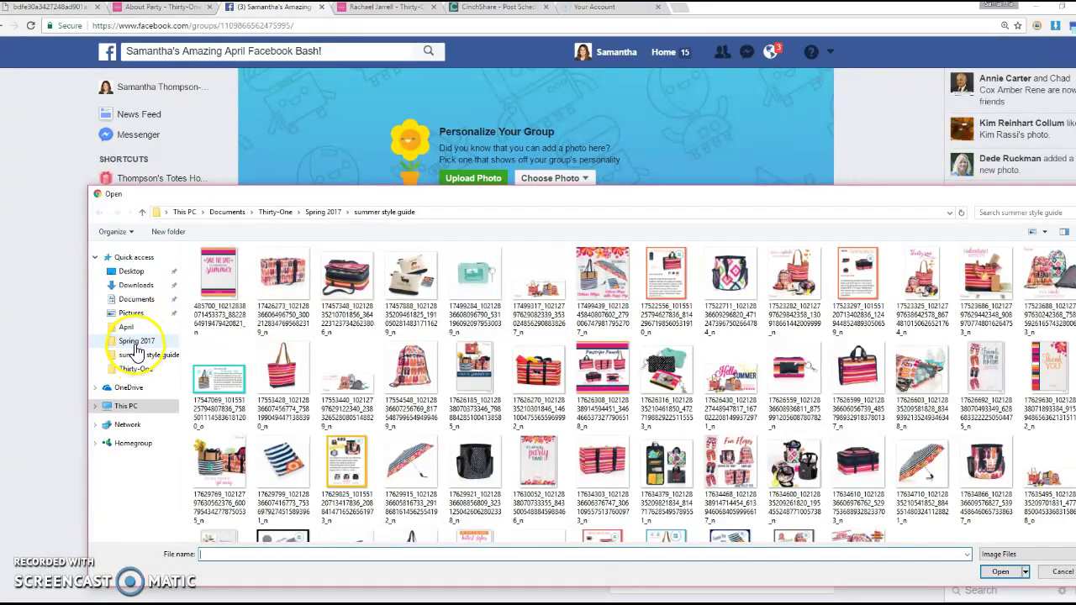
{"action": "left_click", "coordinate": [134, 300]}
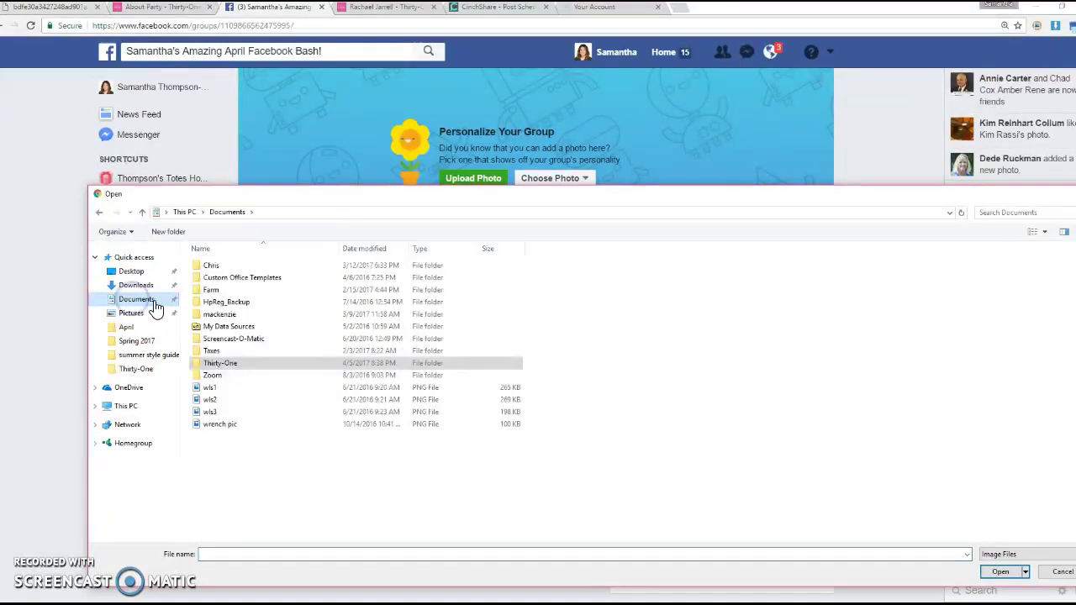
{"action": "double_click", "coordinate": [221, 363]}
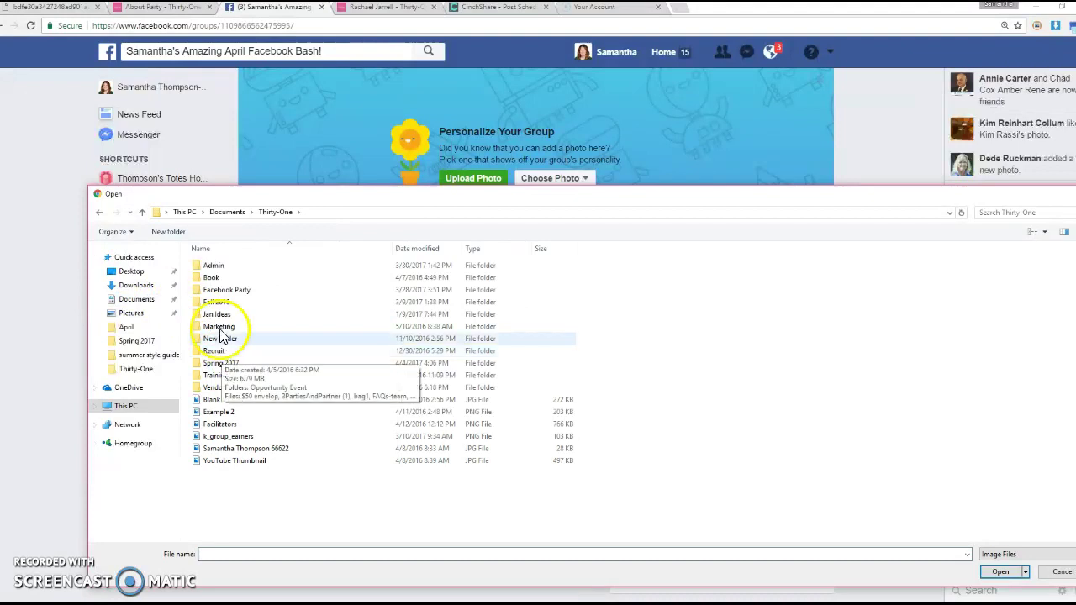
{"action": "left_click", "coordinate": [225, 290]}
{"action": "double_click", "coordinate": [694, 291]}
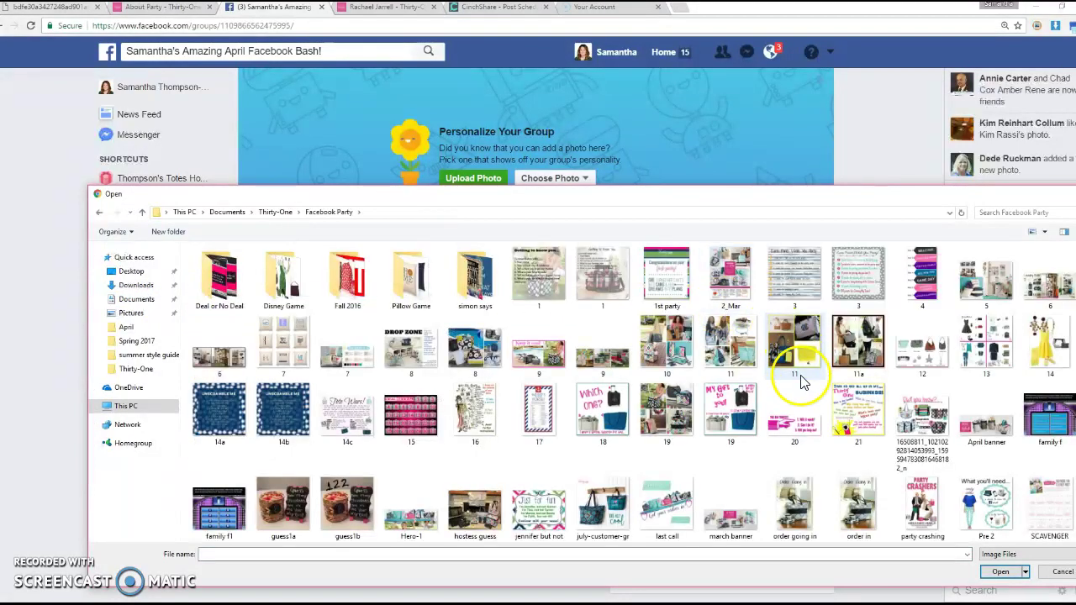
{"action": "left_click", "coordinate": [822, 384]}
{"action": "scroll", "coordinate": [829, 386], "scroll_direction": "down", "scroll_amount": 1}
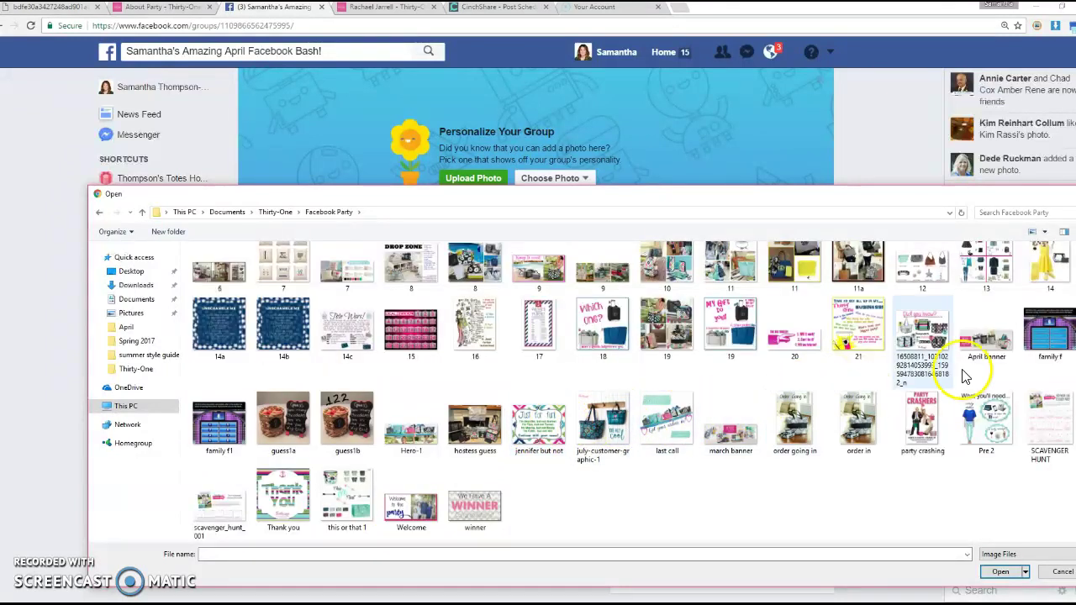
{"action": "left_click", "coordinate": [986, 335]}
{"action": "left_click", "coordinate": [1016, 572]}
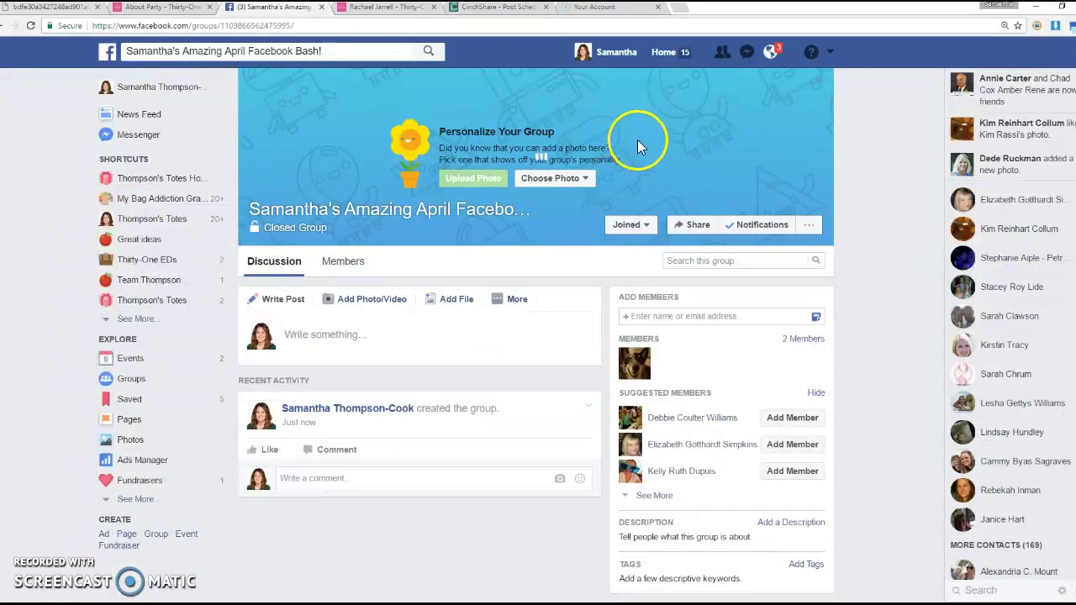
{"action": "left_click", "coordinate": [781, 233]}
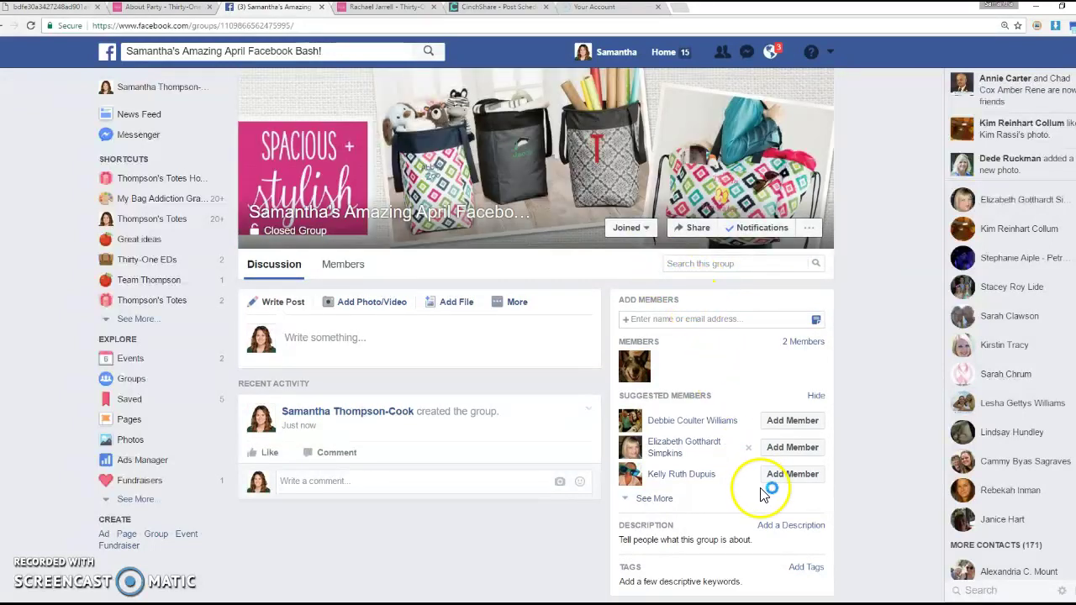
Step: Write a group description reading "This group is for" followed by the host's first name in possessive form and "Amazing April Facebook Bash!"
{"action": "left_click", "coordinate": [772, 528]}
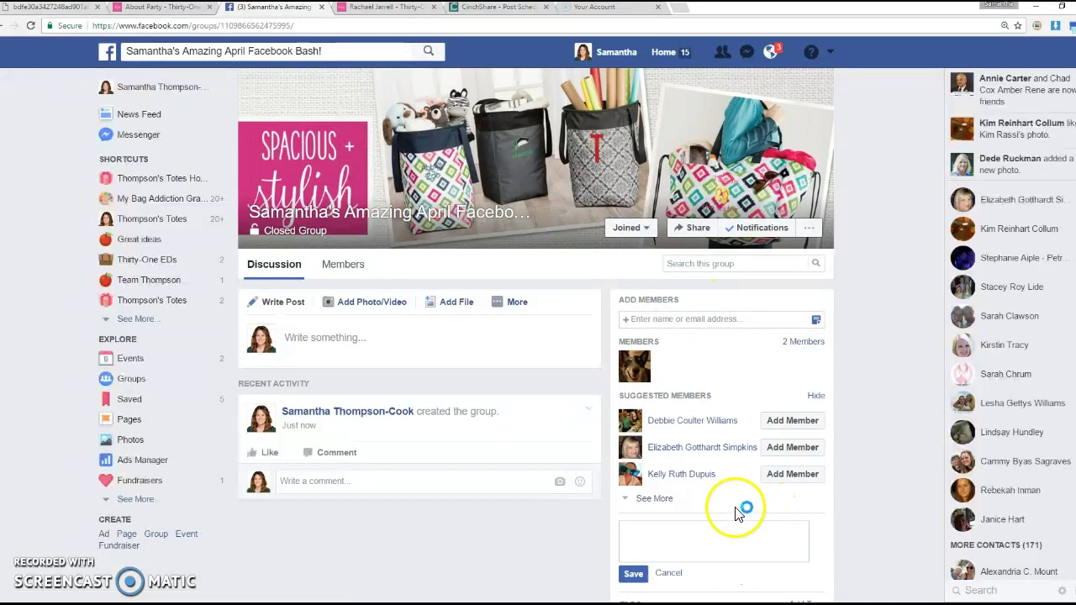
{"action": "left_click", "coordinate": [710, 534]}
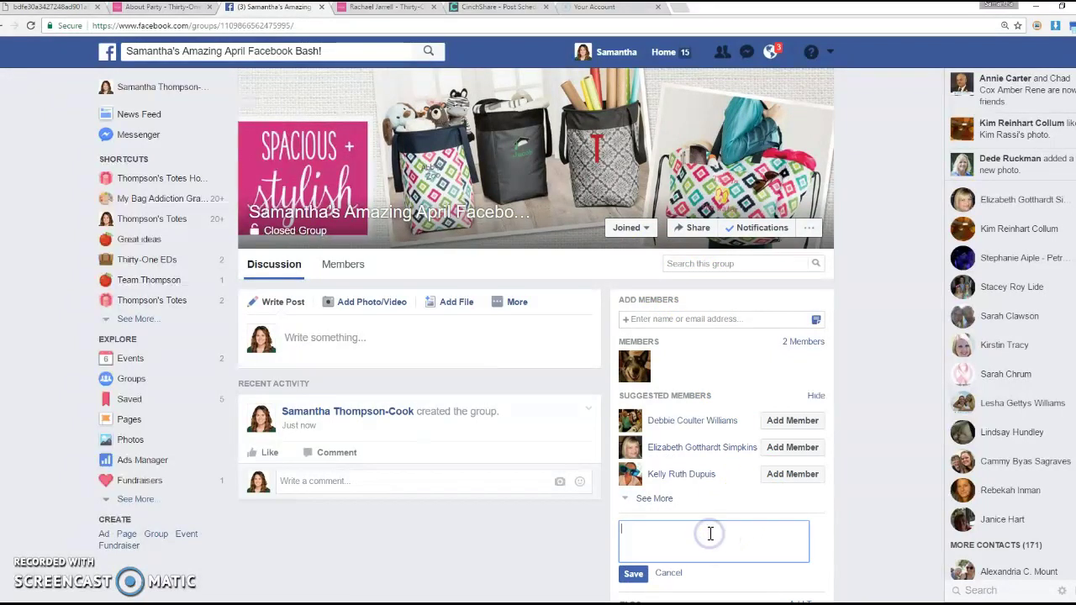
{"action": "scroll", "coordinate": [532, 503], "scroll_direction": "down", "scroll_amount": 2}
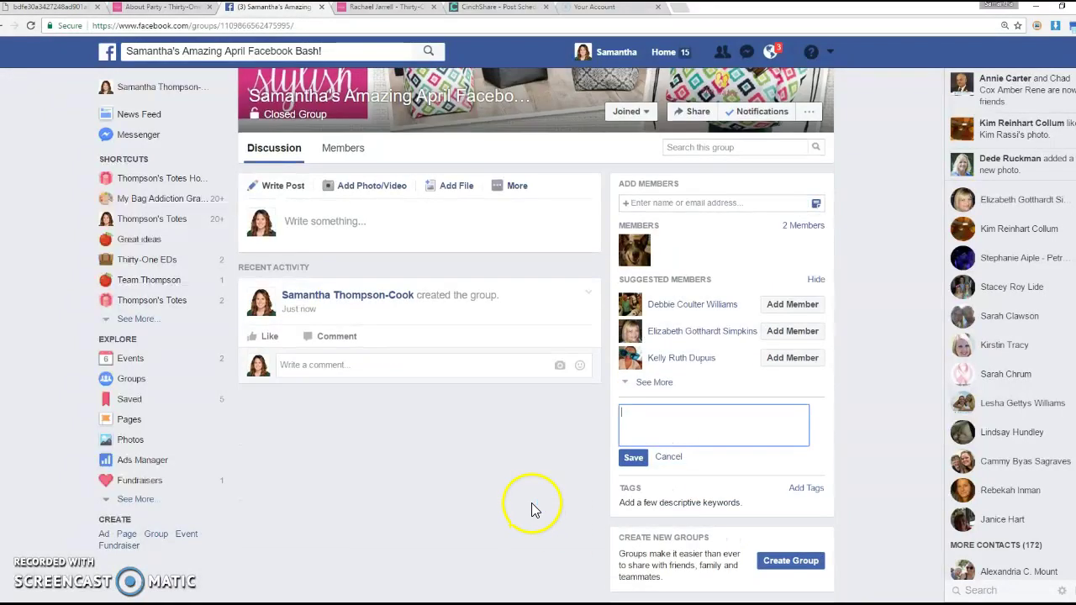
{"action": "left_click", "coordinate": [632, 457]}
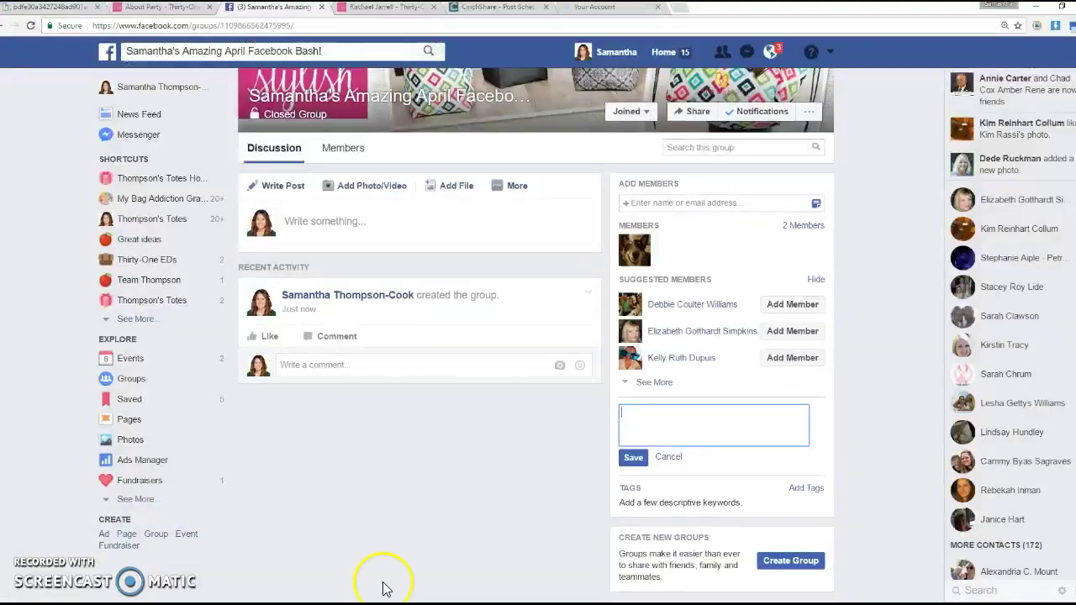
{"action": "left_click", "coordinate": [688, 417]}
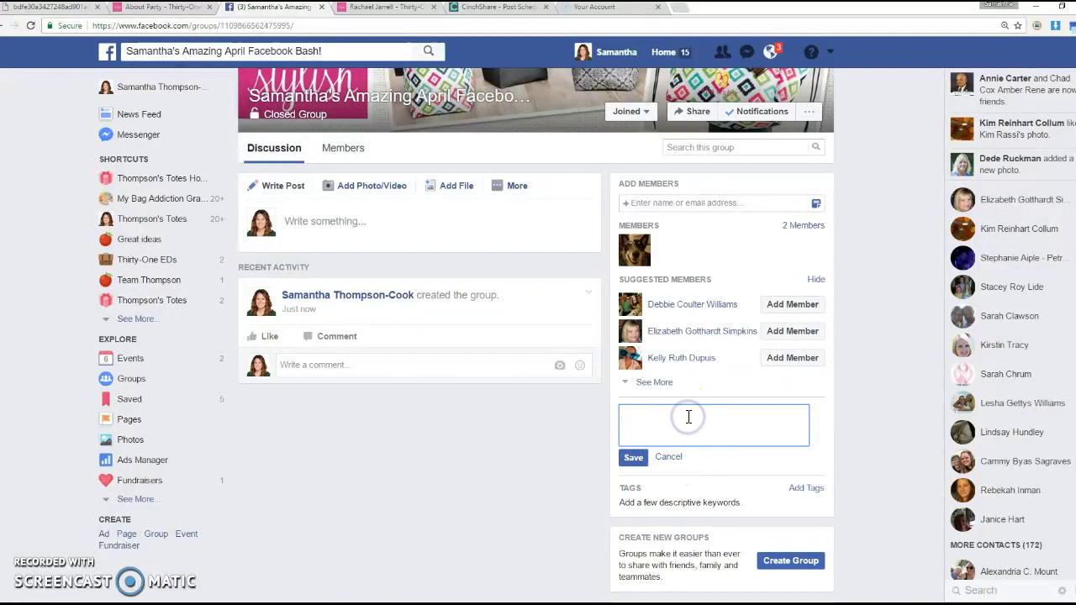
{"action": "type", "text": "This group is for"}
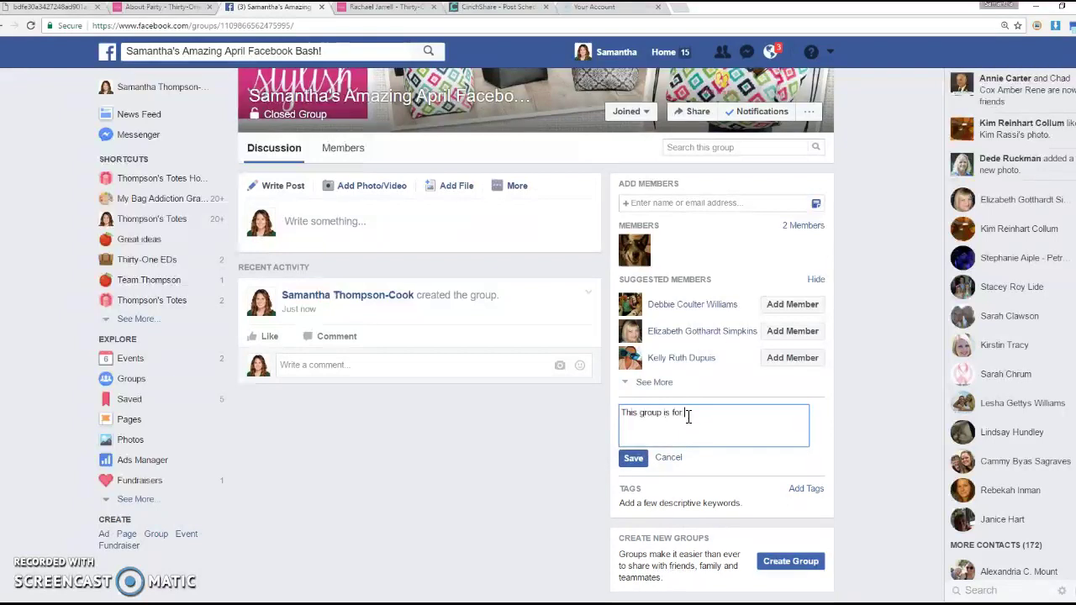
{"action": "type", "text": "Samantha's Amazing April Fac"}
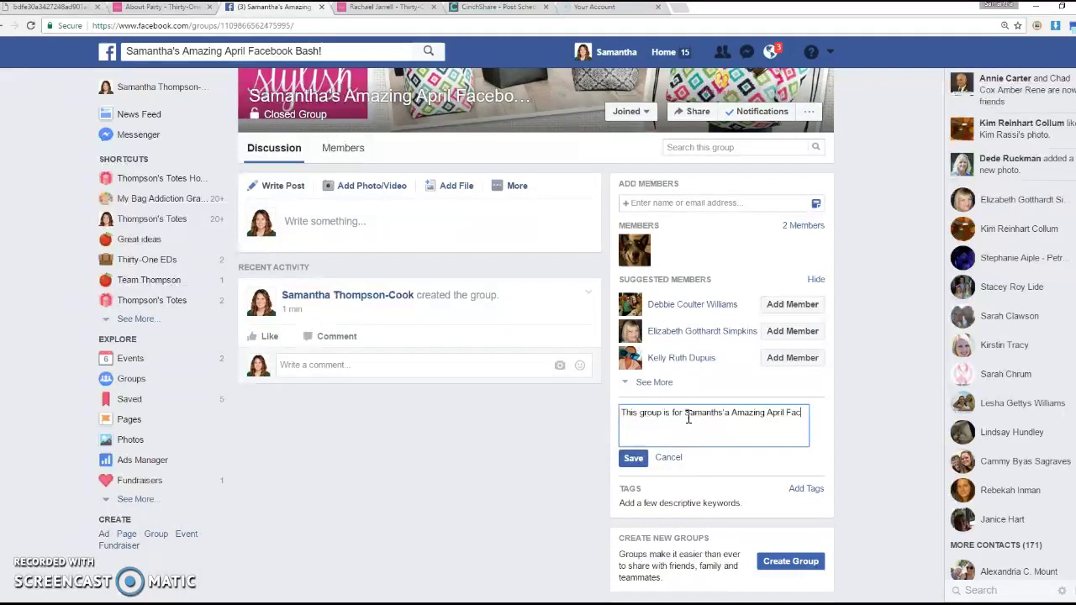
{"action": "type", "text": "ebook Bash!"}
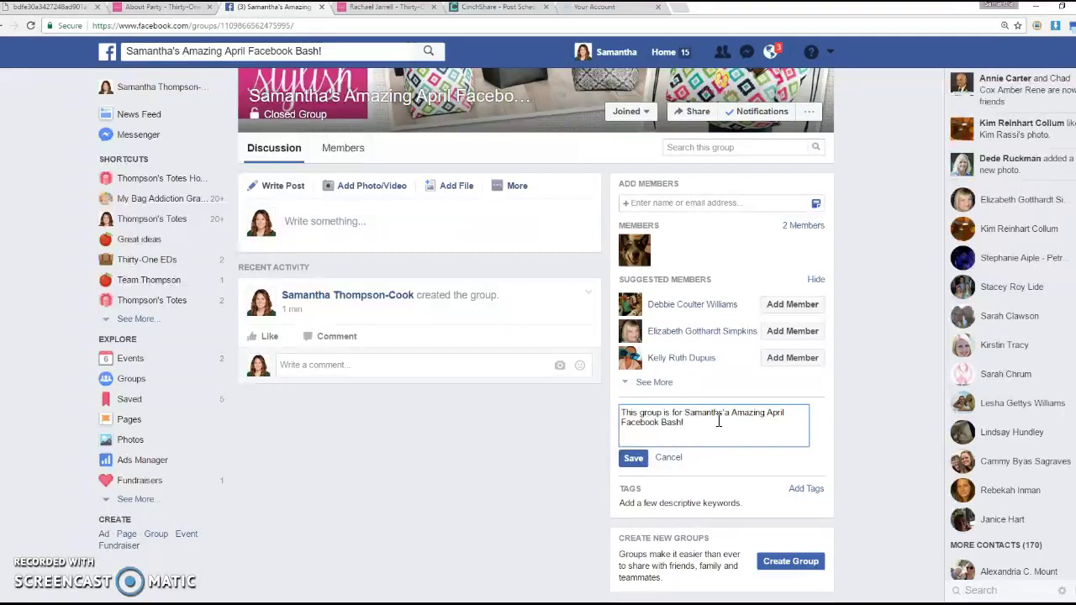
Step: Correct the ending of the host's misspelled name to "a's" in the description and save it
{"action": "left_click", "coordinate": [727, 417]}
{"action": "key", "text": "BackSpace"}
{"action": "key", "text": "BackSpace"}
{"action": "key", "text": "BackSpace"}
{"action": "type", "text": "a's"}
{"action": "left_click", "coordinate": [686, 423]}
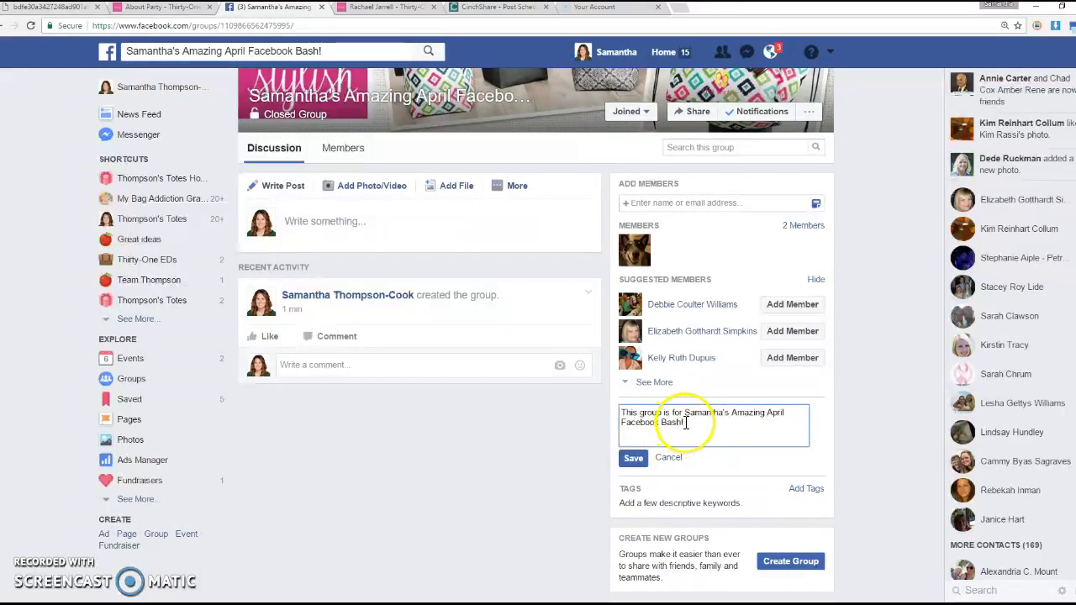
{"action": "left_click", "coordinate": [686, 424]}
{"action": "left_click", "coordinate": [635, 459]}
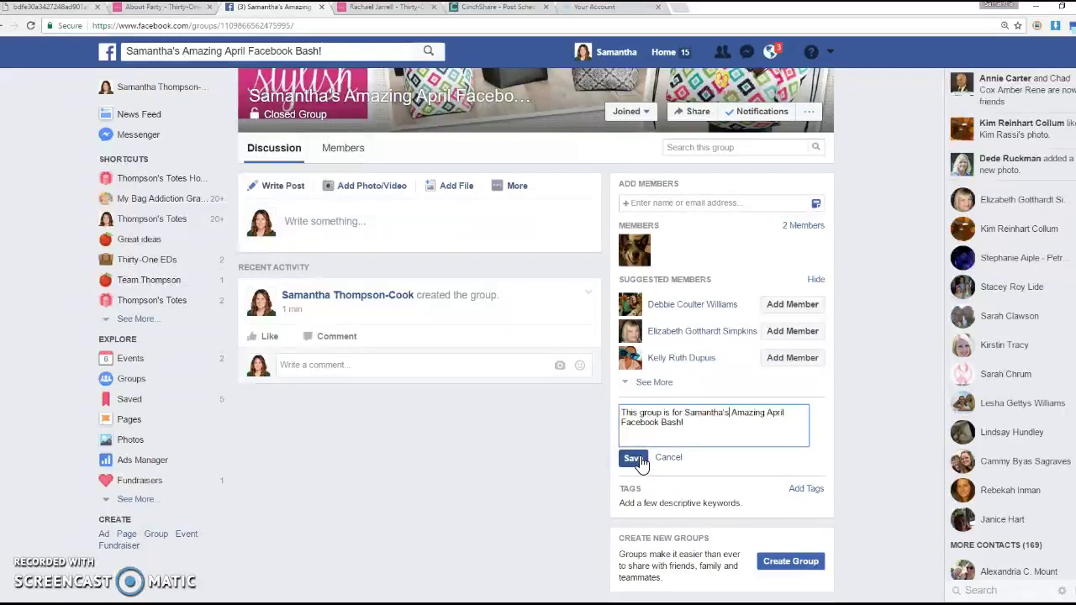
{"action": "left_click", "coordinate": [637, 461]}
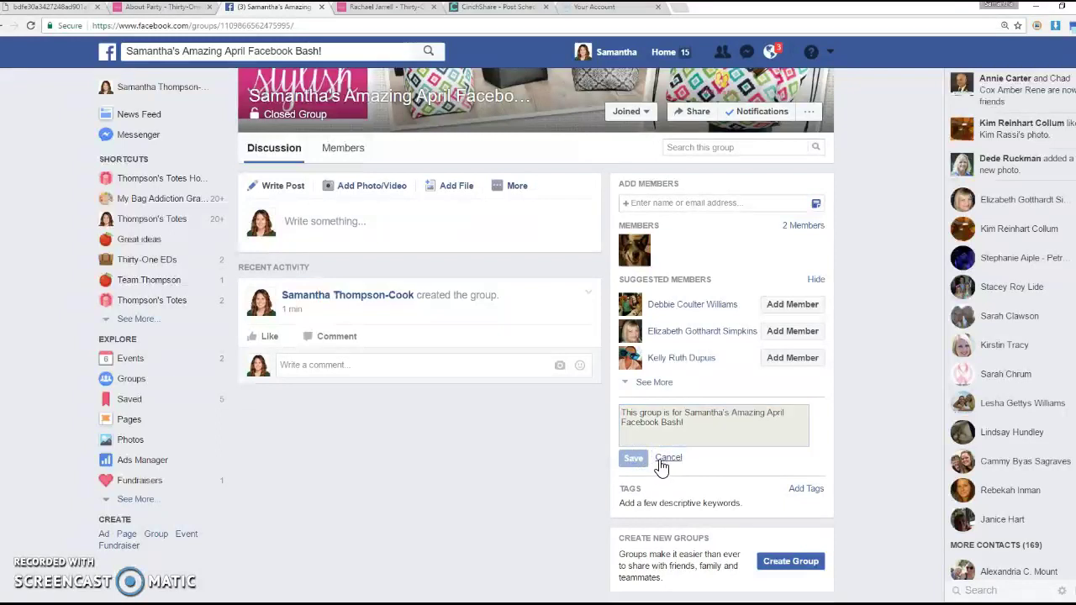
{"action": "left_click", "coordinate": [619, 450]}
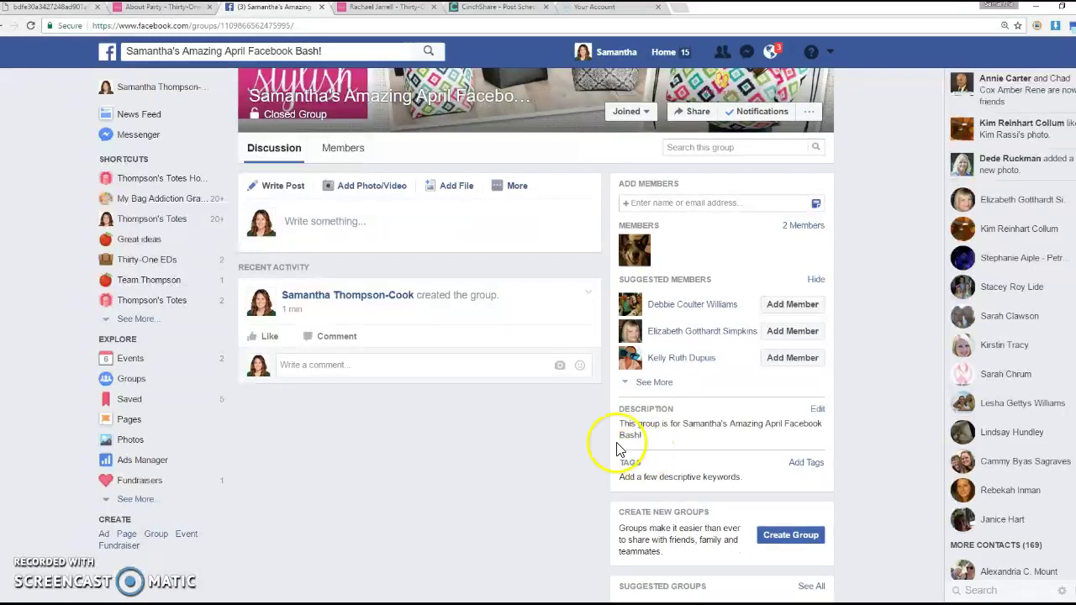
Step: Start a photo post in the new group and attach the "Welcome" image from the Facebook Party folder
{"action": "left_click", "coordinate": [386, 226]}
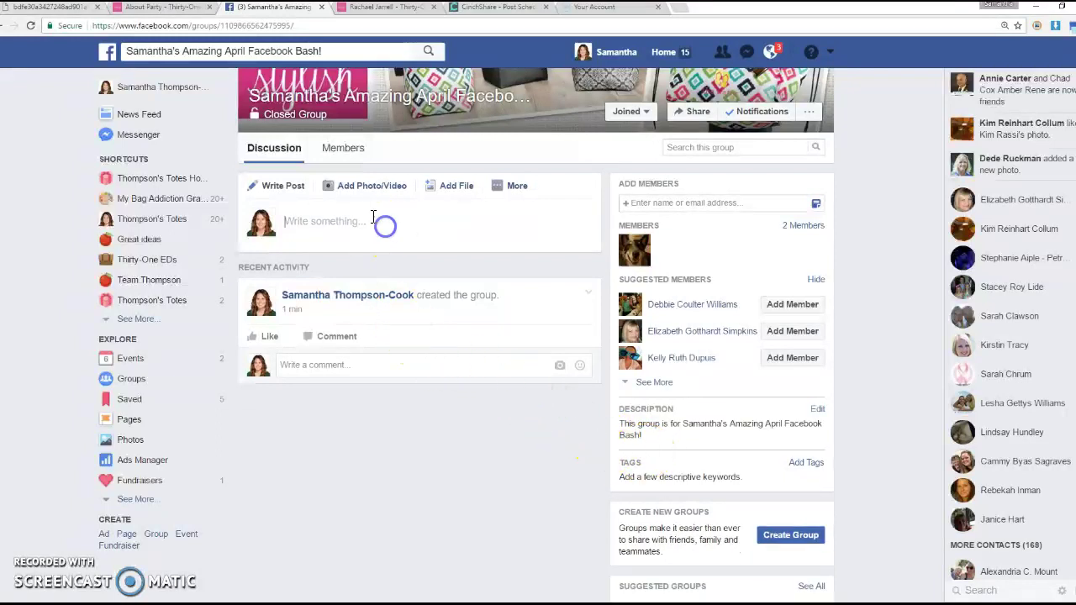
{"action": "left_click", "coordinate": [421, 242]}
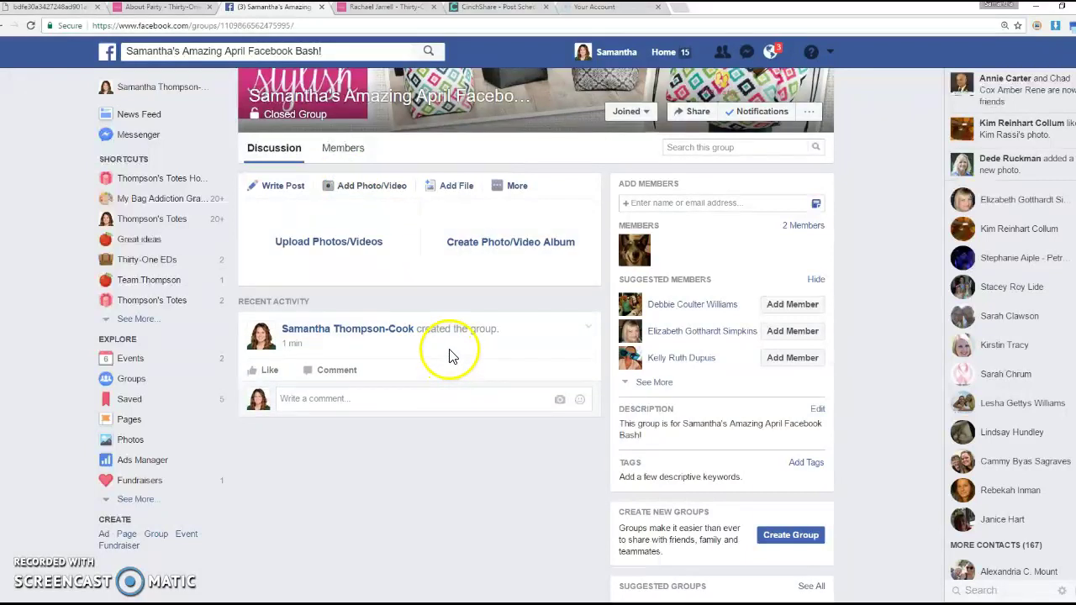
{"action": "left_click", "coordinate": [345, 243]}
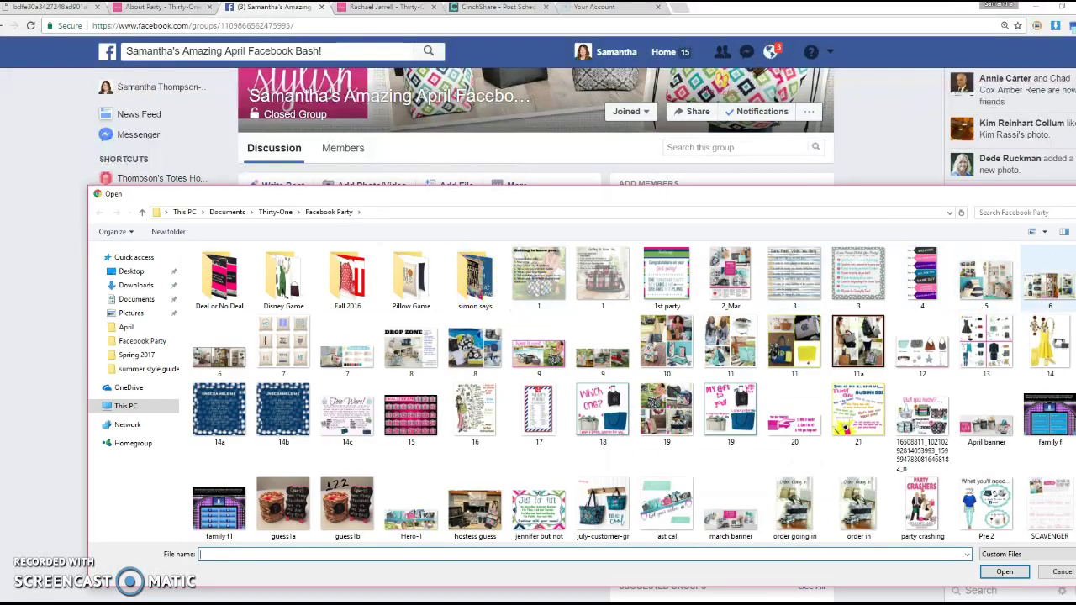
{"action": "scroll", "coordinate": [683, 471], "scroll_direction": "down", "scroll_amount": 2}
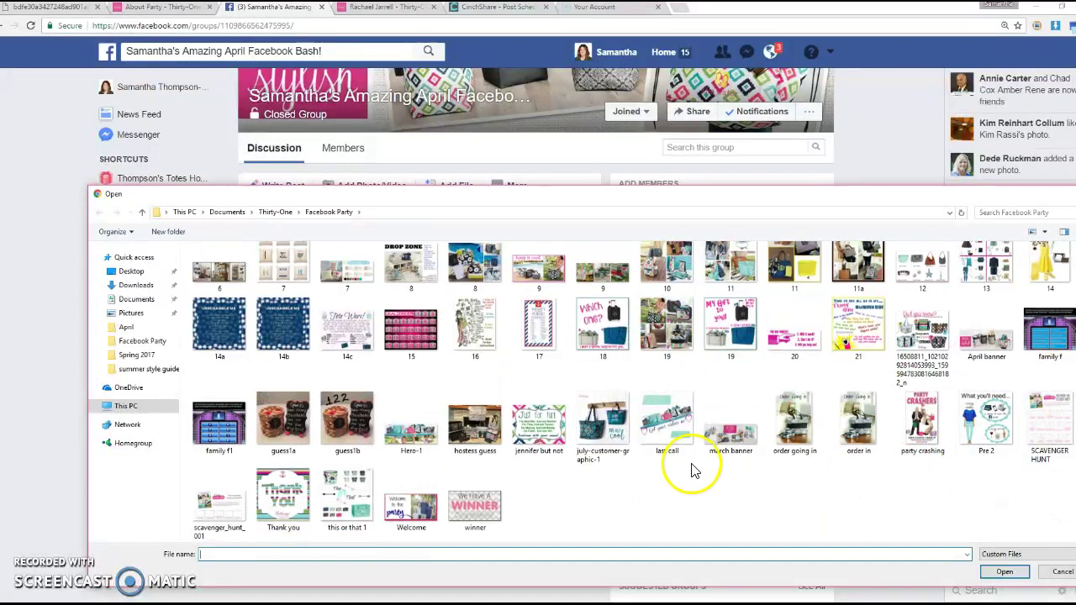
{"action": "left_click", "coordinate": [411, 505]}
{"action": "left_click", "coordinate": [1003, 572]}
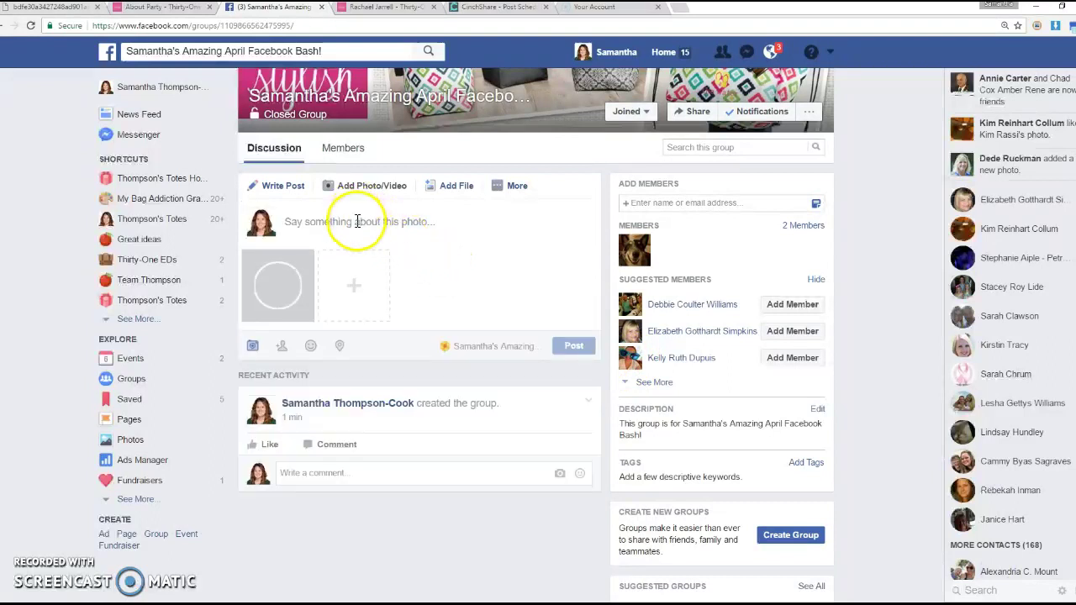
Step: Remove both tagged people from the welcome photo post, give it the text "Stuff about me" and publish it
{"action": "left_click", "coordinate": [357, 221]}
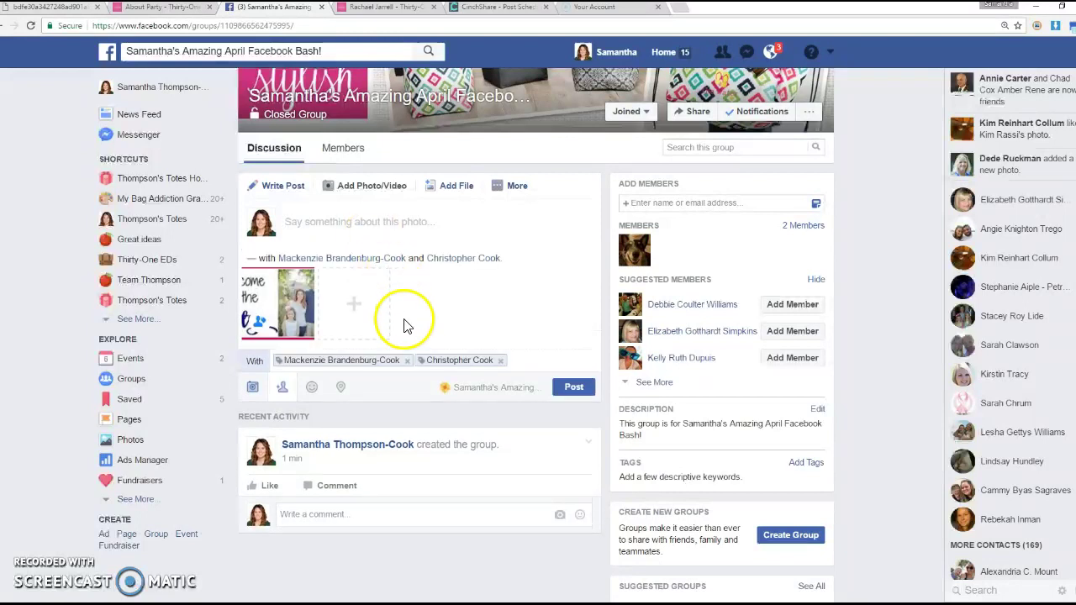
{"action": "left_click", "coordinate": [407, 360]}
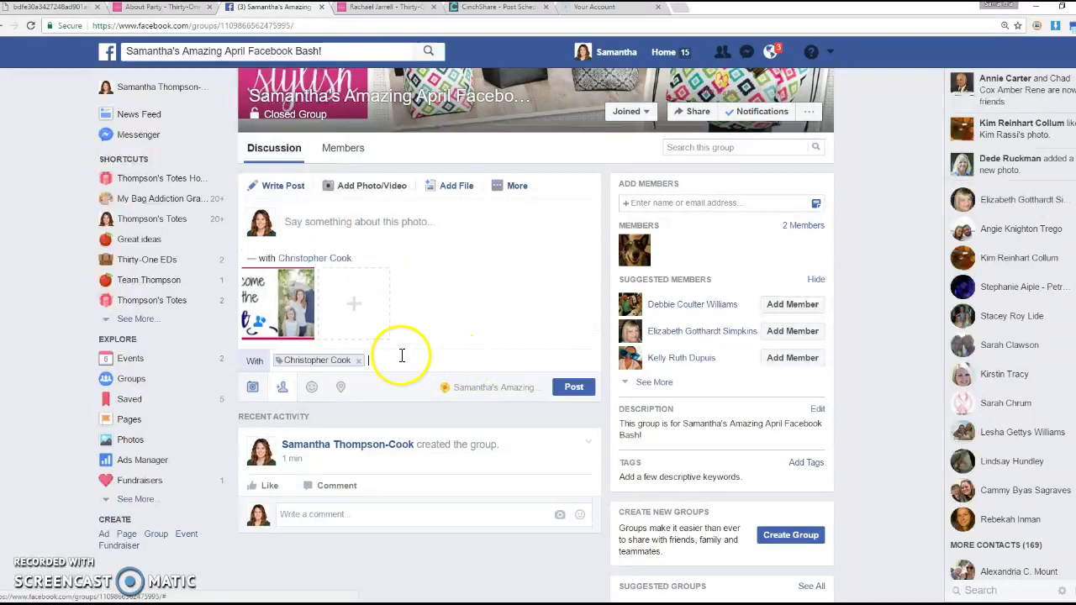
{"action": "left_click", "coordinate": [359, 361]}
{"action": "left_click", "coordinate": [347, 226]}
{"action": "type", "text": "S"}
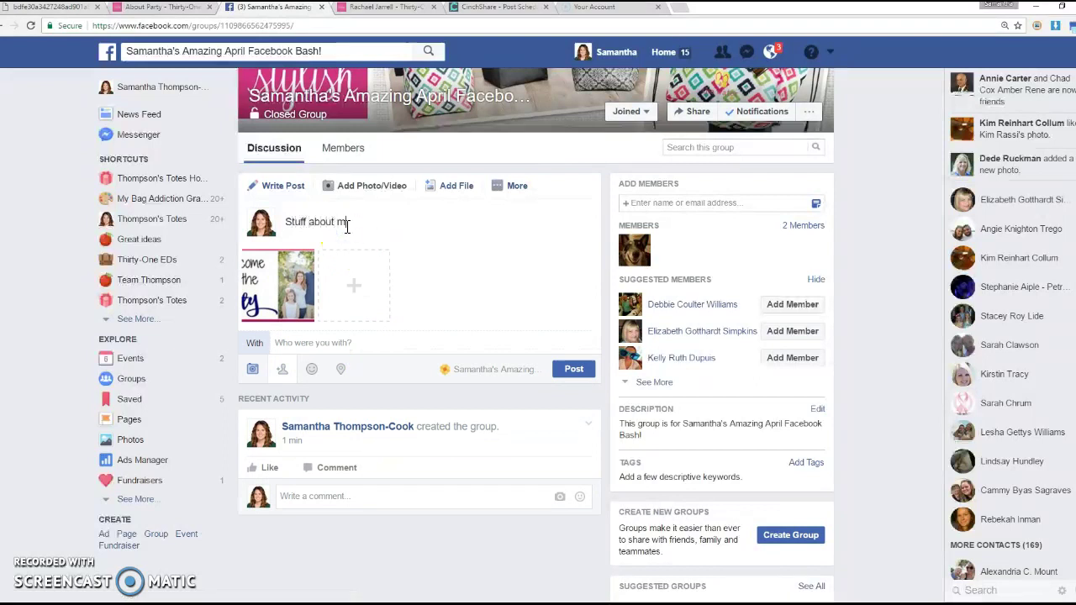
{"action": "type", "text": "tuff about me"}
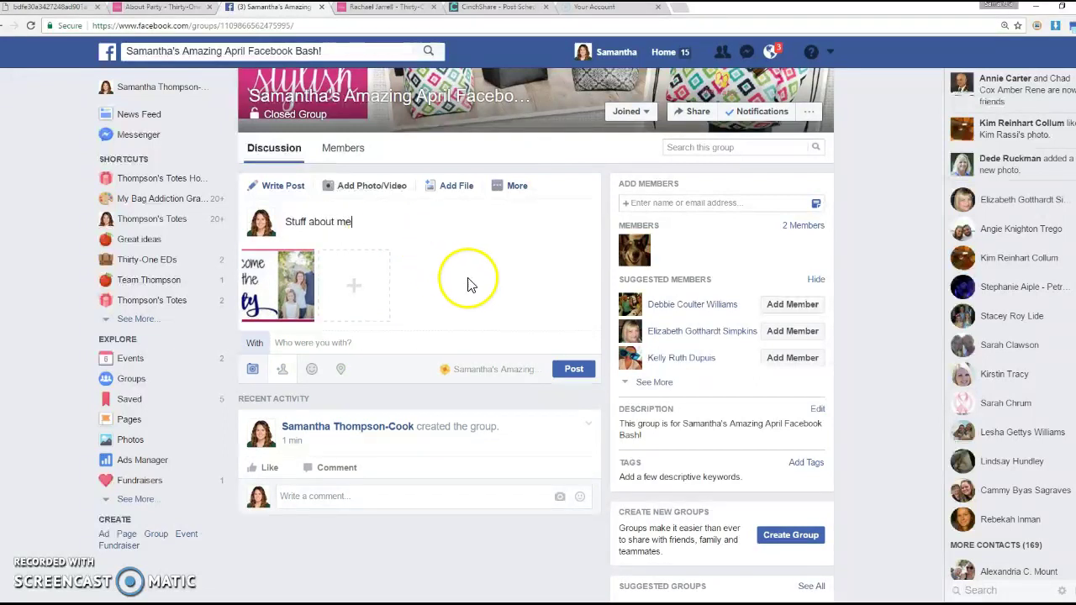
{"action": "left_click", "coordinate": [567, 369]}
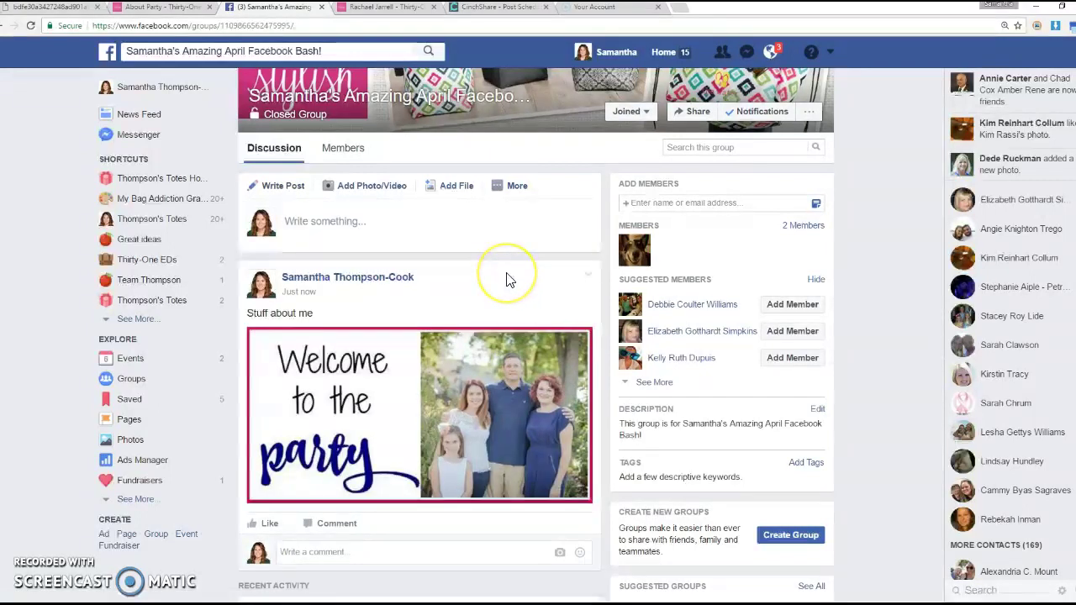
Step: Switch to CinchShare, refresh the Facebook networks list and mark the newly created Amazing April Facebook Bash group as a favorite
{"action": "left_click", "coordinate": [521, 8]}
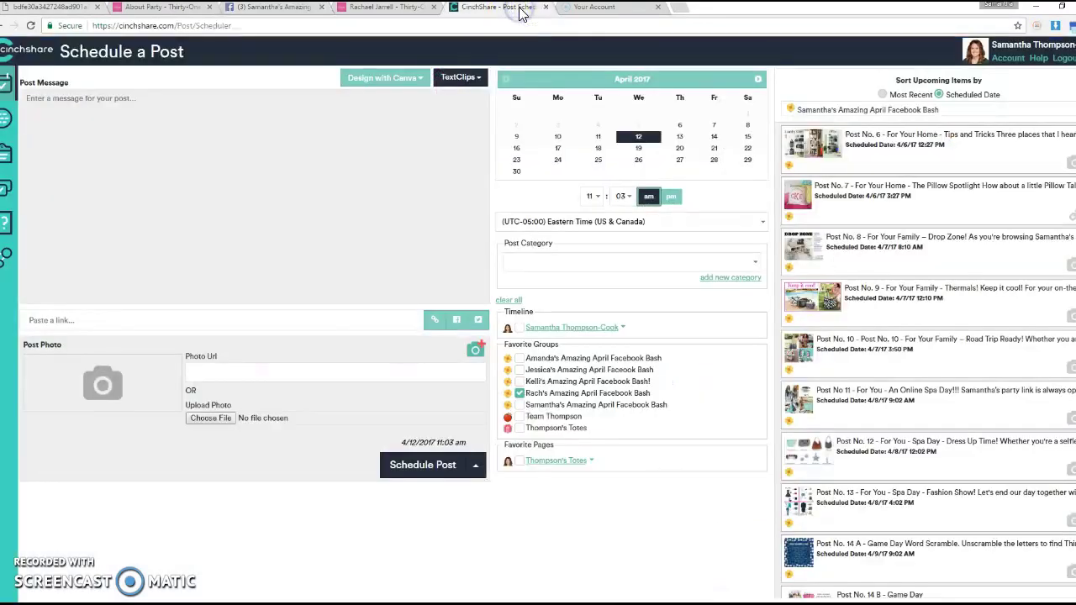
{"action": "left_click", "coordinate": [7, 116]}
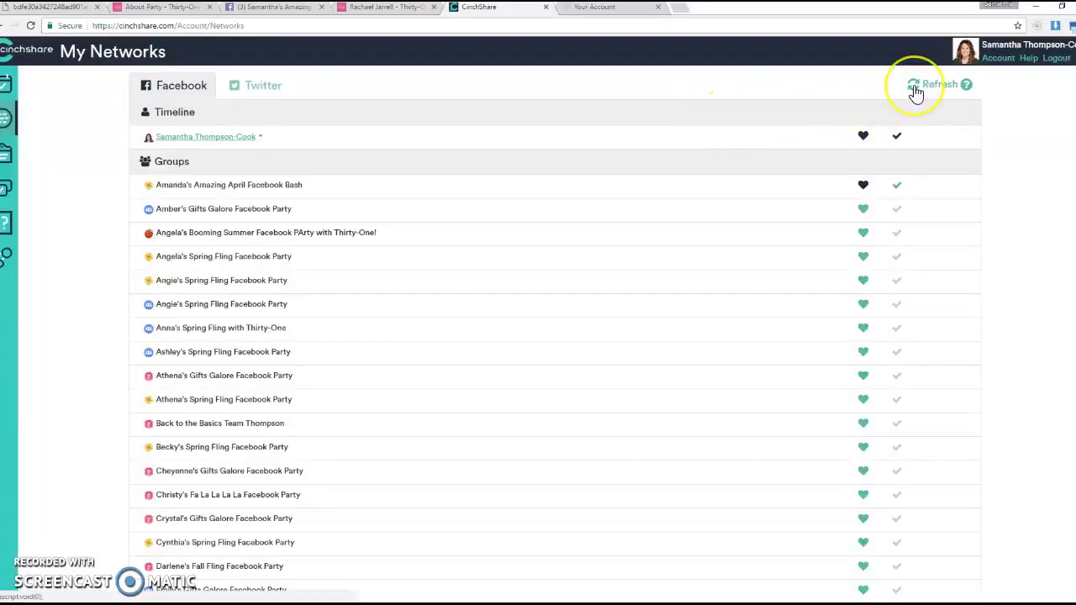
{"action": "left_click", "coordinate": [917, 87]}
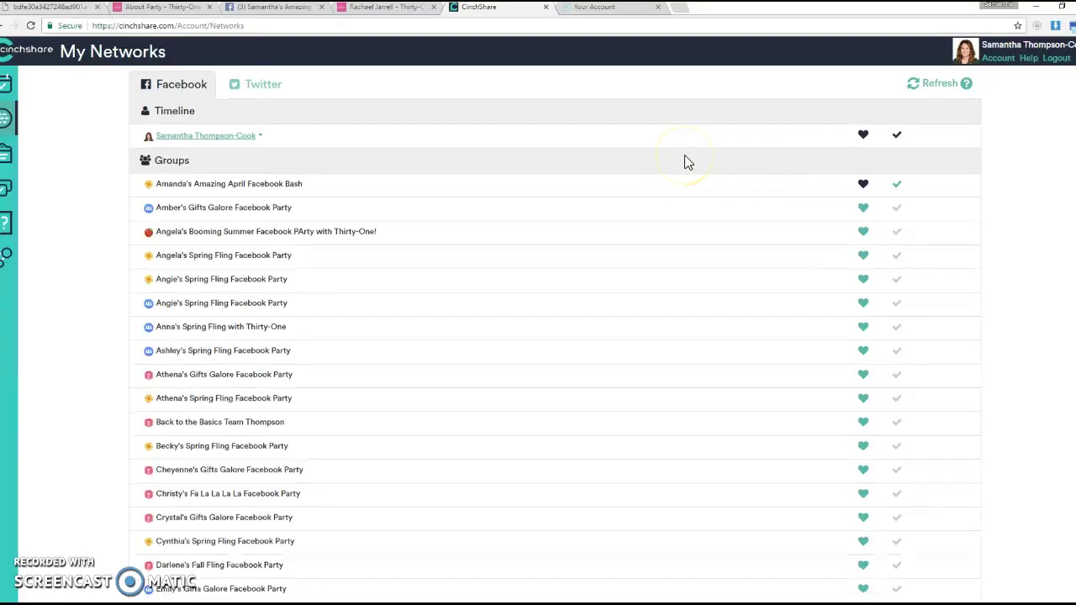
{"action": "scroll", "coordinate": [685, 161], "scroll_direction": "down", "scroll_amount": 5}
{"action": "scroll", "coordinate": [685, 161], "scroll_direction": "down", "scroll_amount": 9}
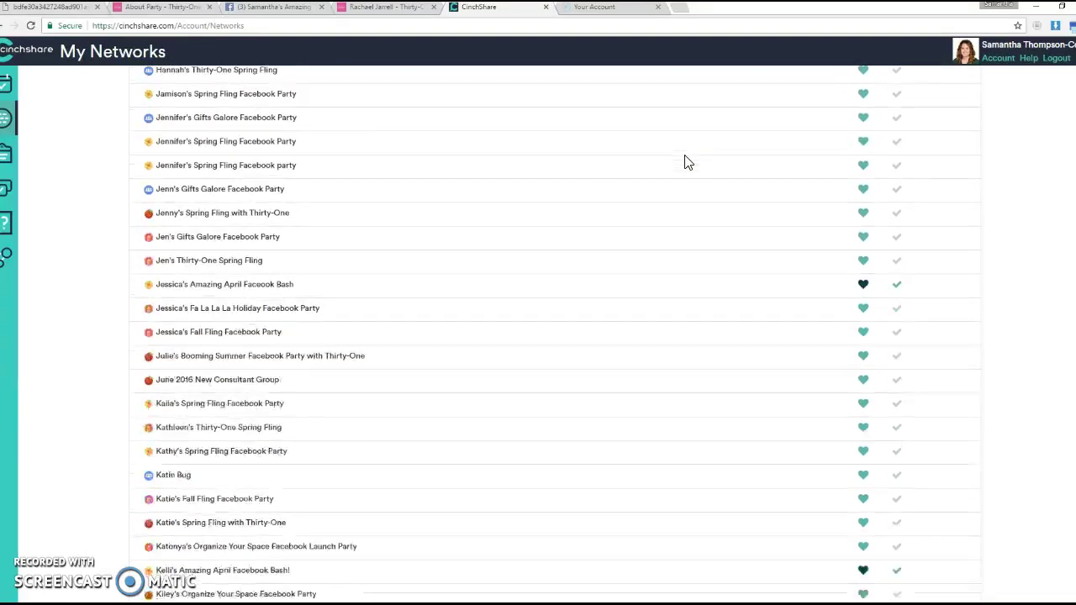
{"action": "scroll", "coordinate": [685, 162], "scroll_direction": "down", "scroll_amount": 2}
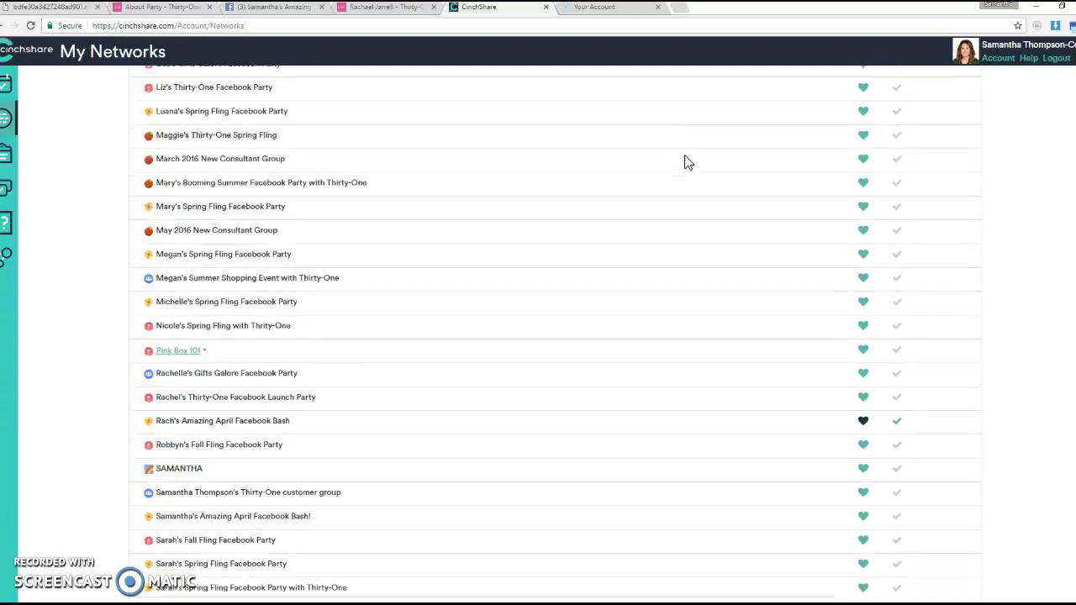
{"action": "scroll", "coordinate": [685, 174], "scroll_direction": "down", "scroll_amount": 1}
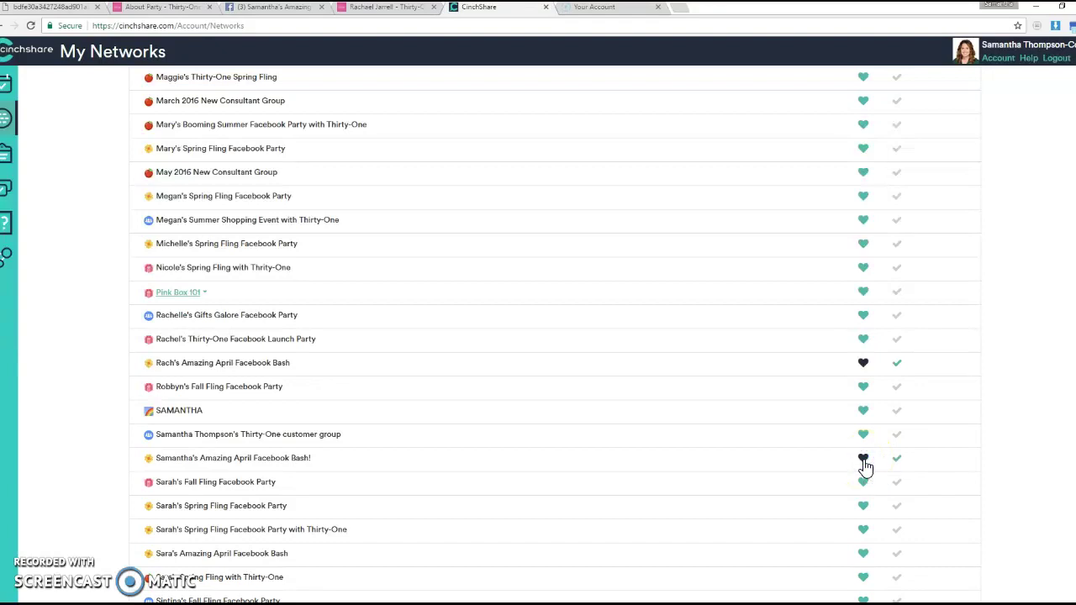
{"action": "scroll", "coordinate": [866, 467], "scroll_direction": "down", "scroll_amount": 12}
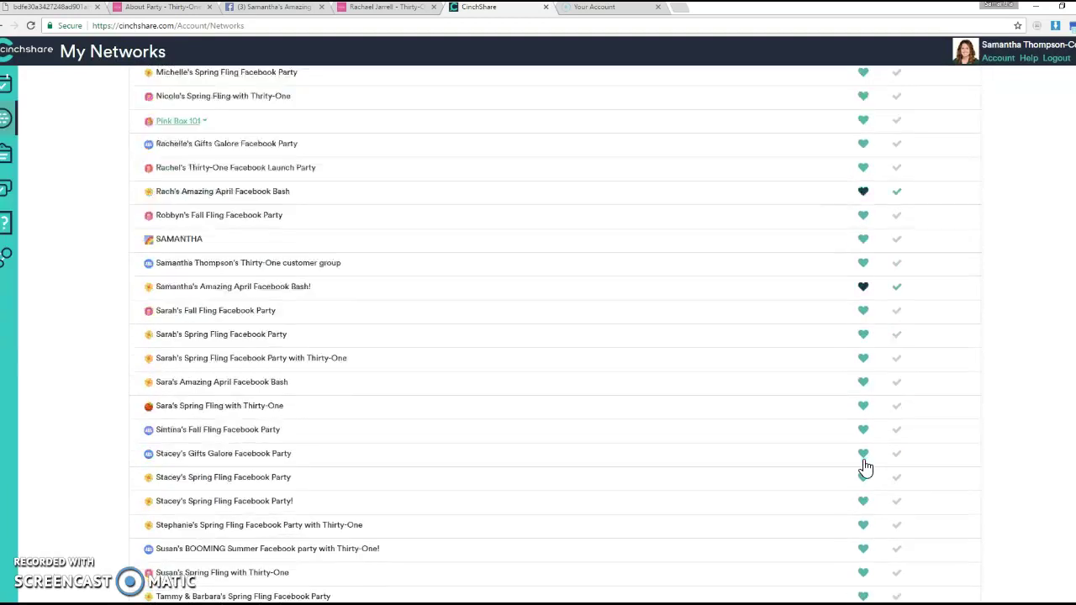
{"action": "scroll", "coordinate": [866, 464], "scroll_direction": "down", "scroll_amount": 1}
{"action": "scroll", "coordinate": [510, 173], "scroll_direction": "up", "scroll_amount": 20}
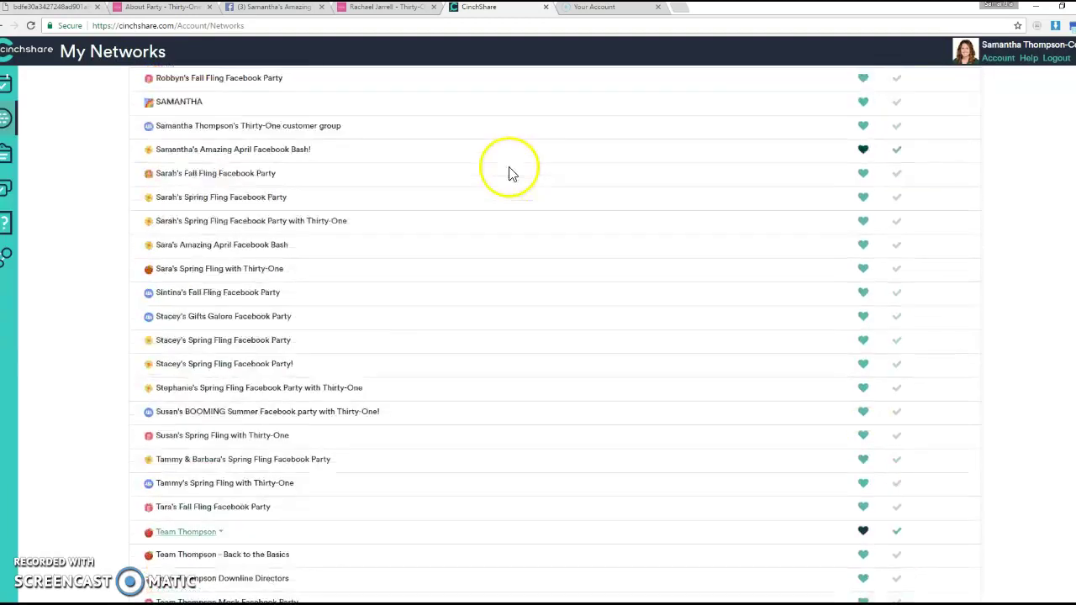
{"action": "scroll", "coordinate": [94, 120], "scroll_direction": "up", "scroll_amount": 2}
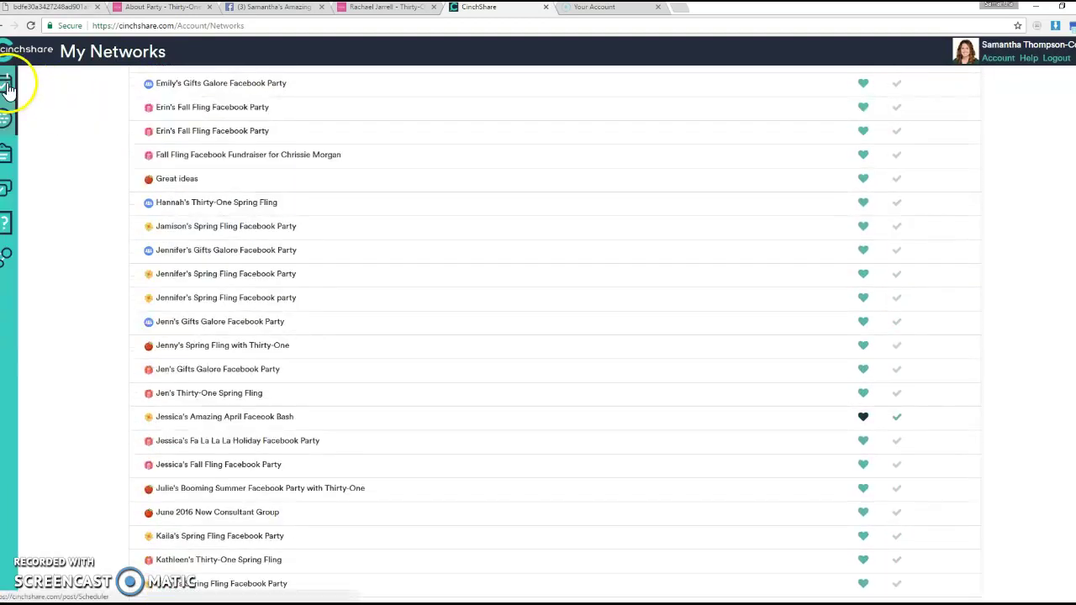
Step: Look at the post history on the Manage Posts page and return to the post scheduling page
{"action": "left_click", "coordinate": [6, 96]}
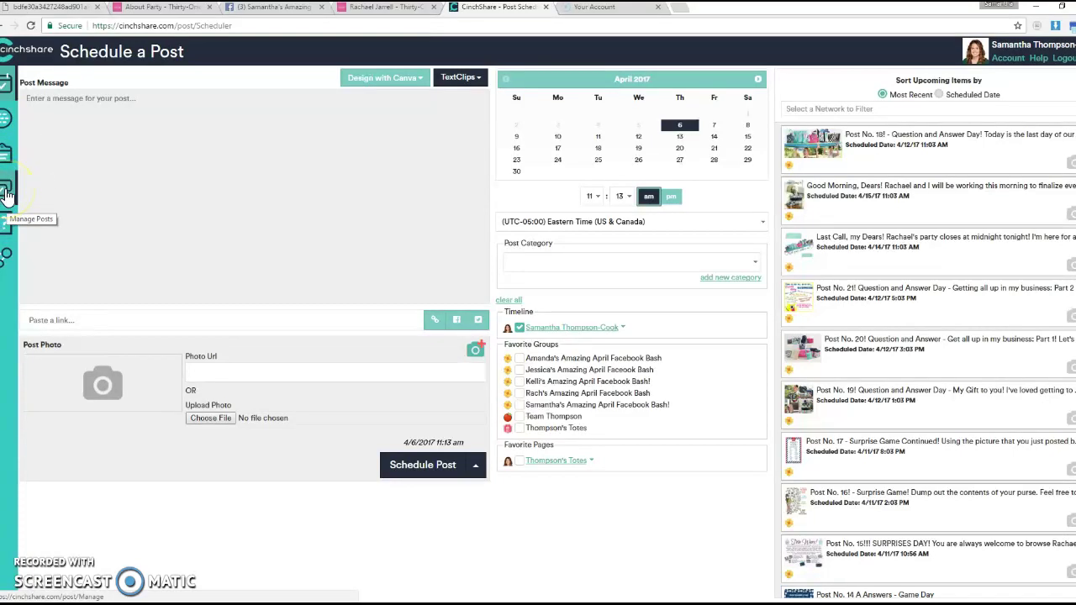
{"action": "left_click", "coordinate": [7, 195]}
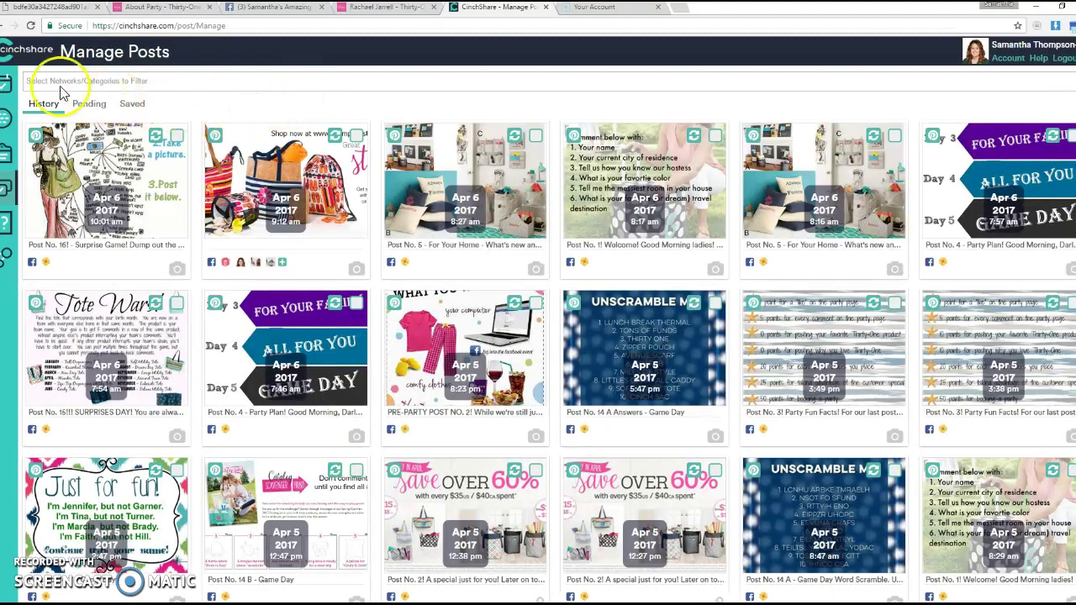
{"action": "left_click", "coordinate": [8, 88]}
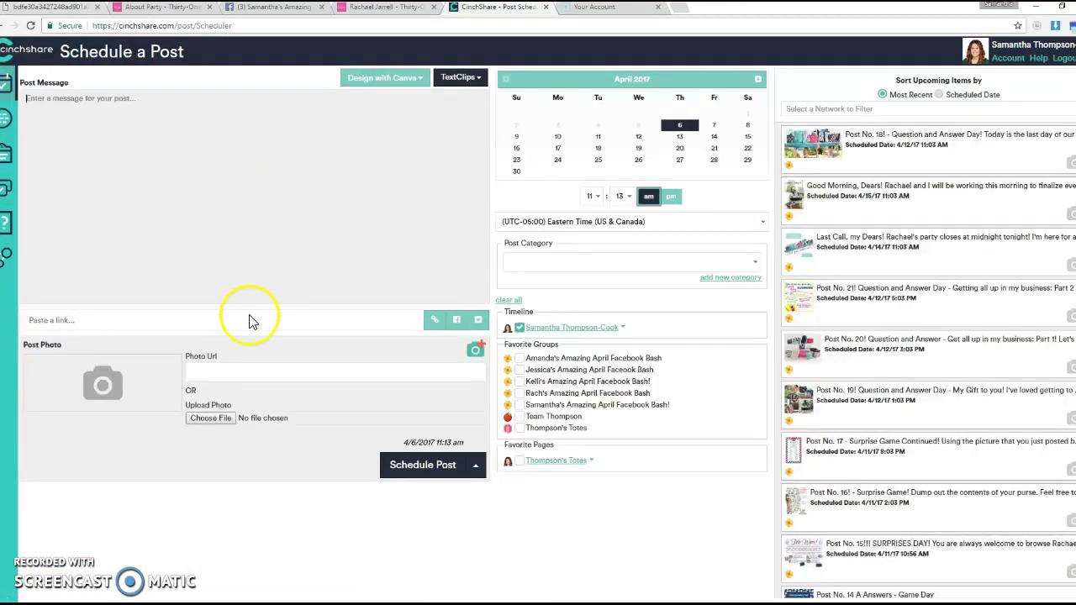
Step: Attach the "hostess guess" image from the Facebook Party folder as the post photo
{"action": "left_click", "coordinate": [214, 424]}
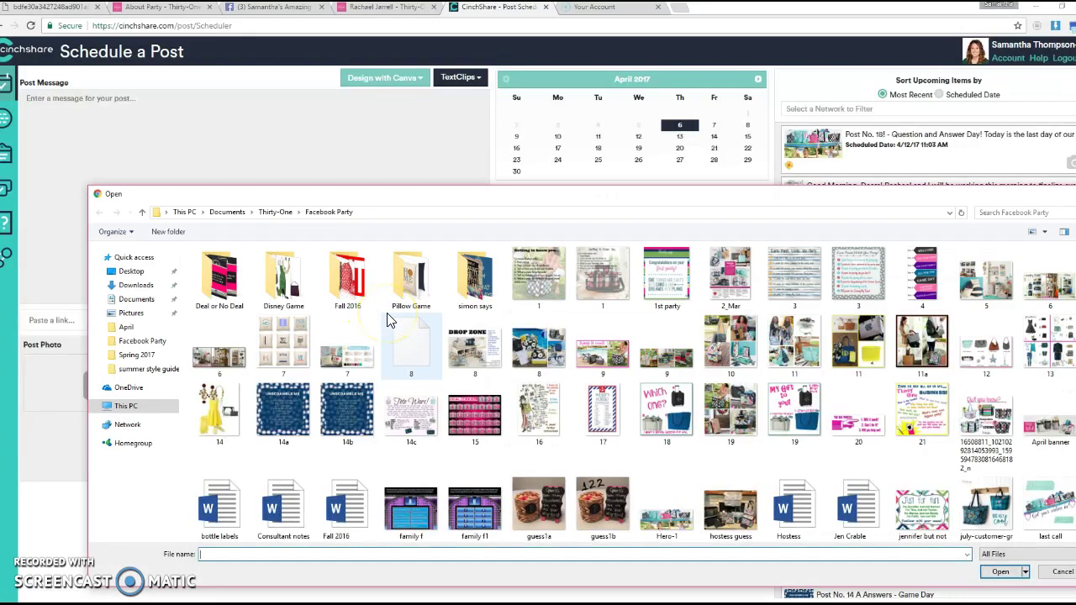
{"action": "left_click", "coordinate": [733, 514]}
{"action": "scroll", "coordinate": [733, 514], "scroll_direction": "down", "scroll_amount": 1}
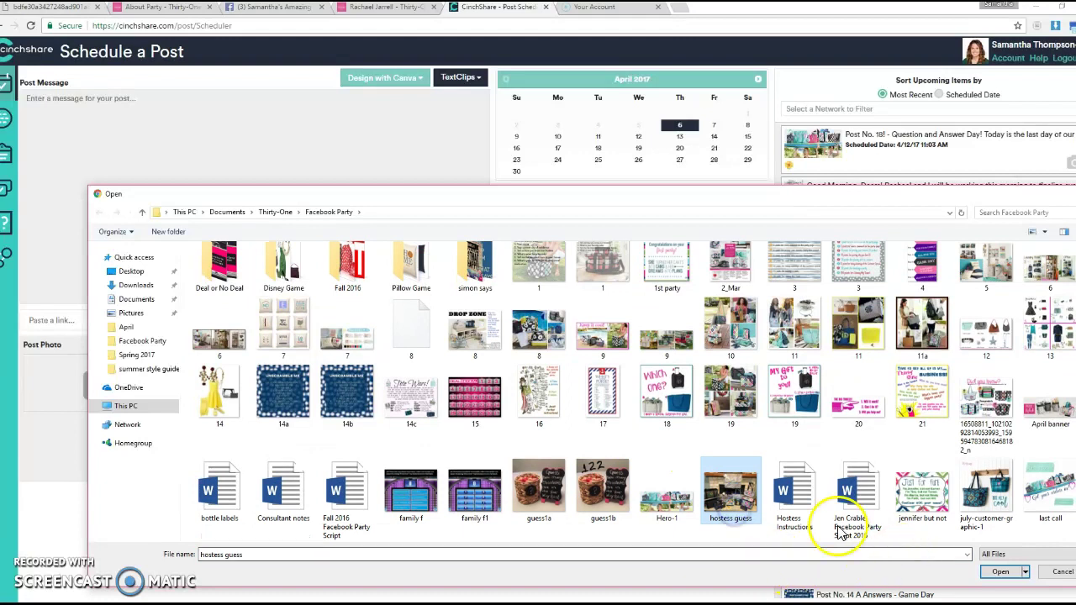
{"action": "left_click", "coordinate": [139, 341]}
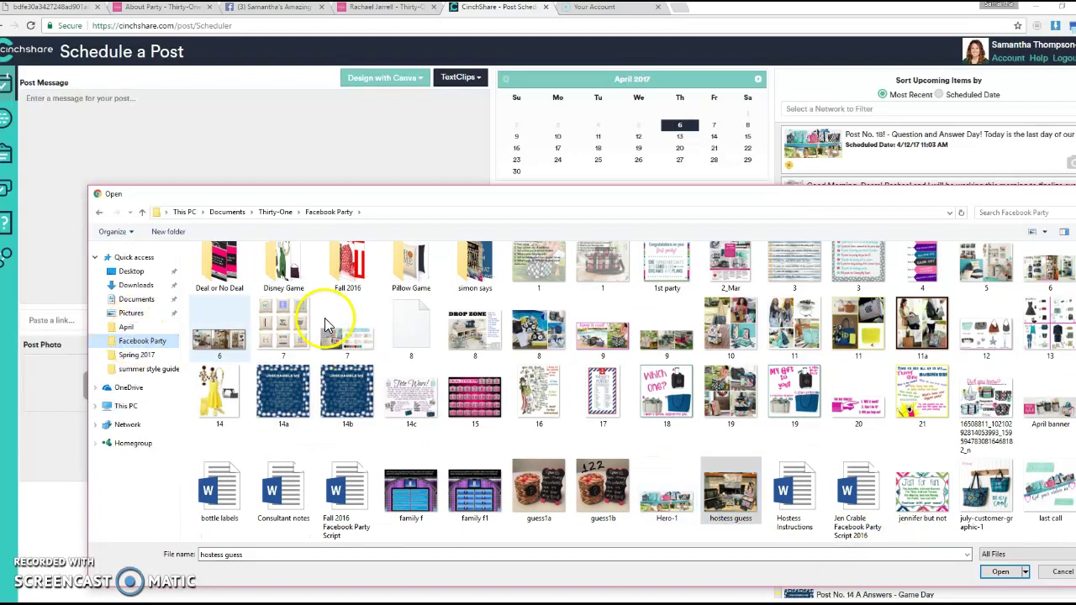
{"action": "left_click", "coordinate": [999, 573]}
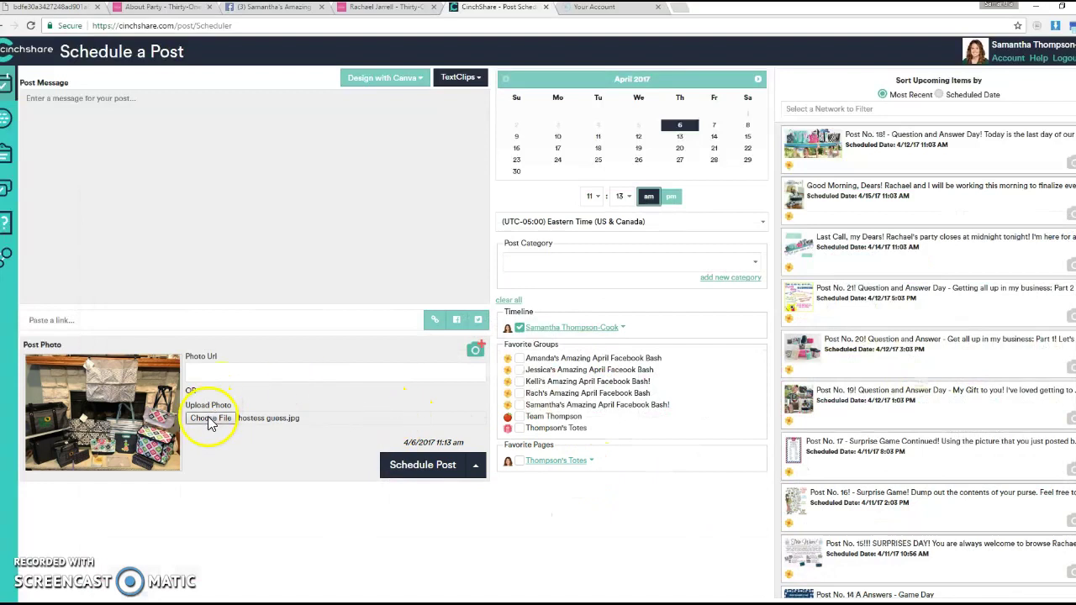
Step: Replace the post photo with the "Pre 2" image from the Facebook Party folder
{"action": "left_click", "coordinate": [210, 417]}
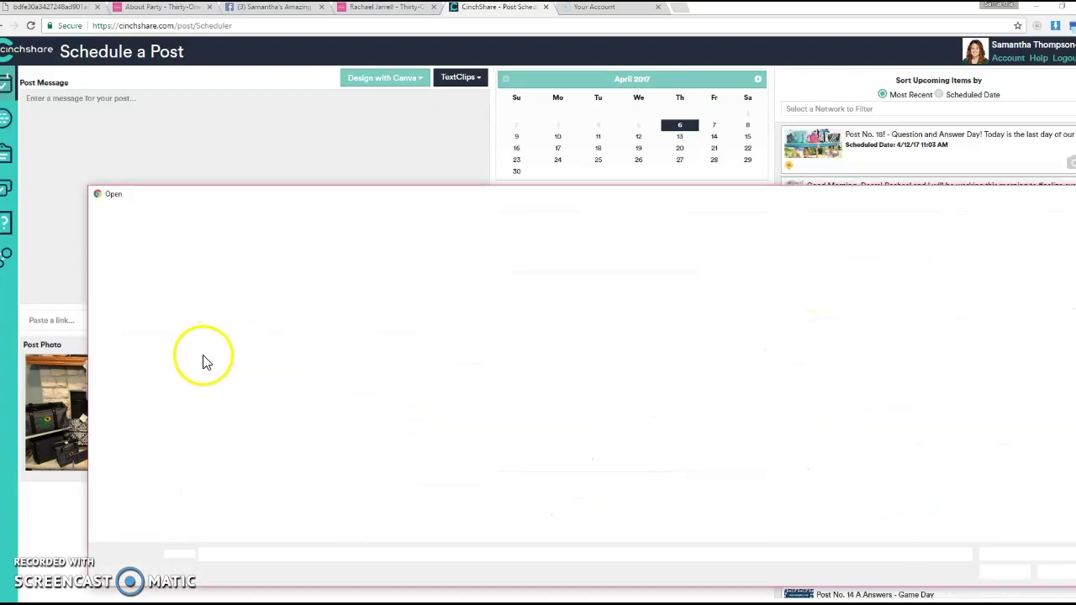
{"action": "left_click", "coordinate": [141, 342]}
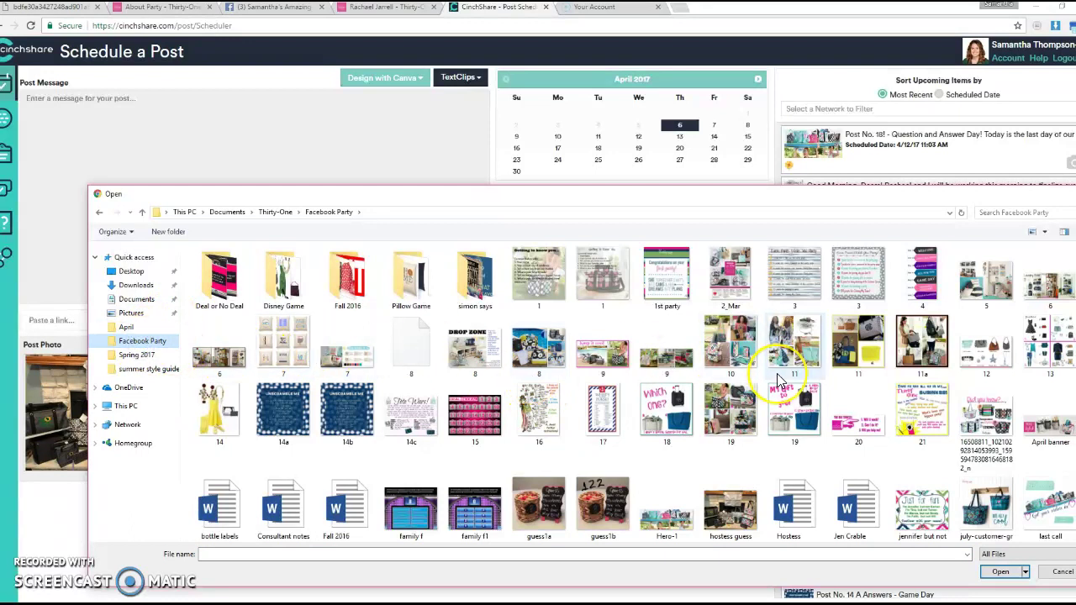
{"action": "scroll", "coordinate": [774, 379], "scroll_direction": "down", "scroll_amount": 1}
{"action": "scroll", "coordinate": [778, 380], "scroll_direction": "up", "scroll_amount": 2}
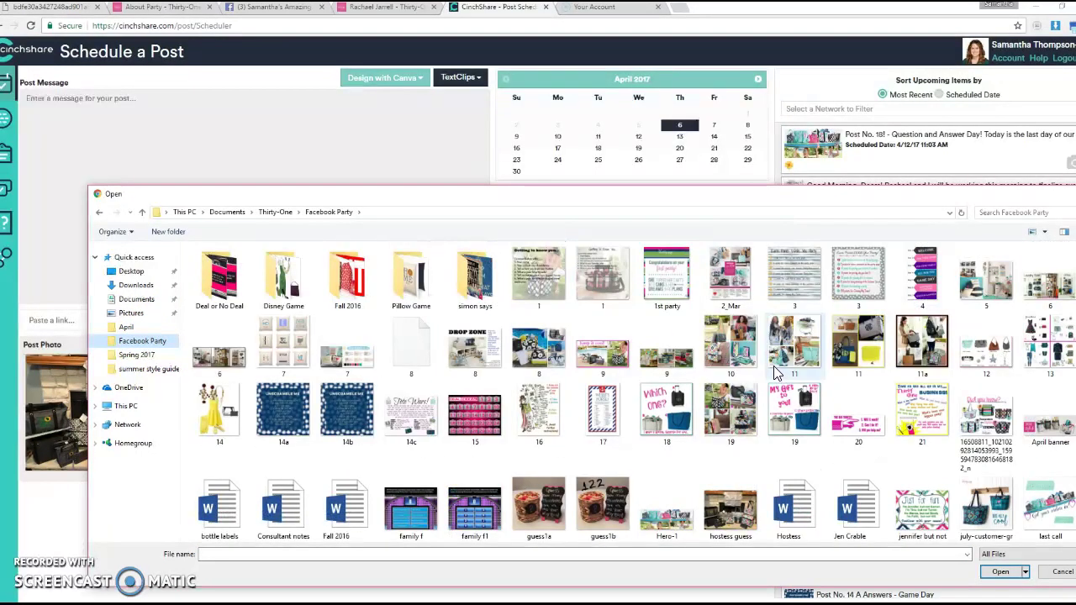
{"action": "scroll", "coordinate": [757, 357], "scroll_direction": "down", "scroll_amount": 2}
{"action": "left_click", "coordinate": [806, 391]}
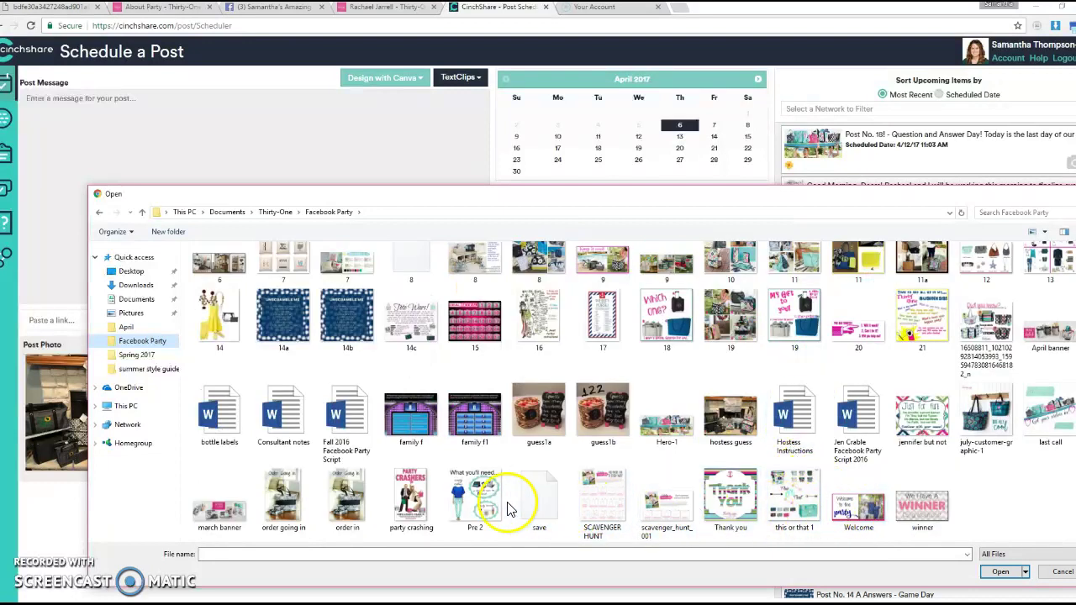
{"action": "left_click", "coordinate": [620, 526]}
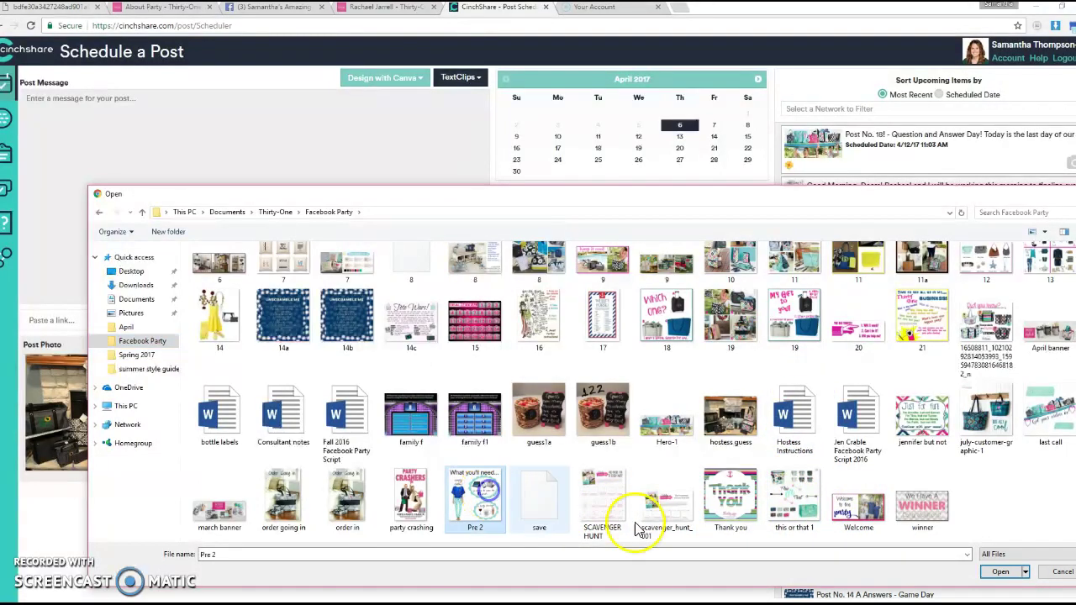
{"action": "left_click", "coordinate": [996, 572]}
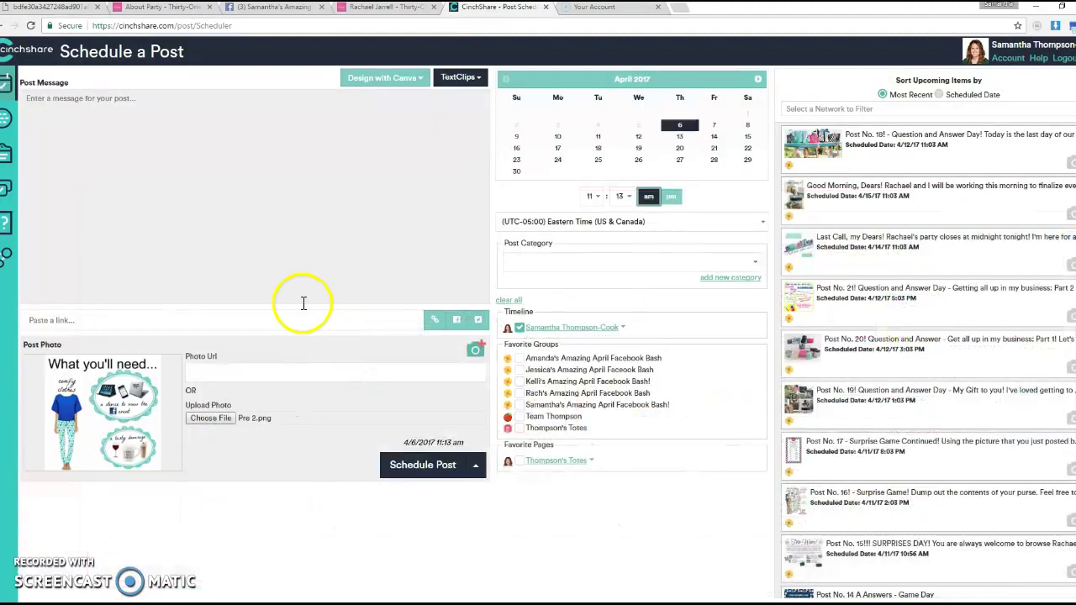
Step: Enter the message "Pre-Post #2" with the second line "kjtoihiglkdgndk" and direct the post to the new party group instead of the personal timeline
{"action": "left_click", "coordinate": [236, 193]}
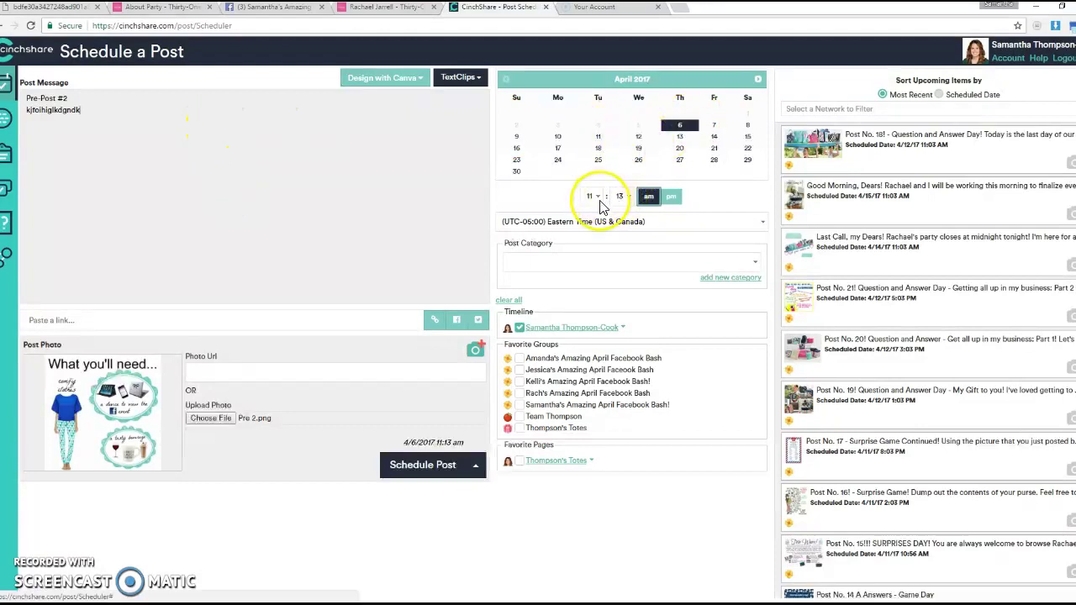
{"action": "left_click", "coordinate": [519, 328]}
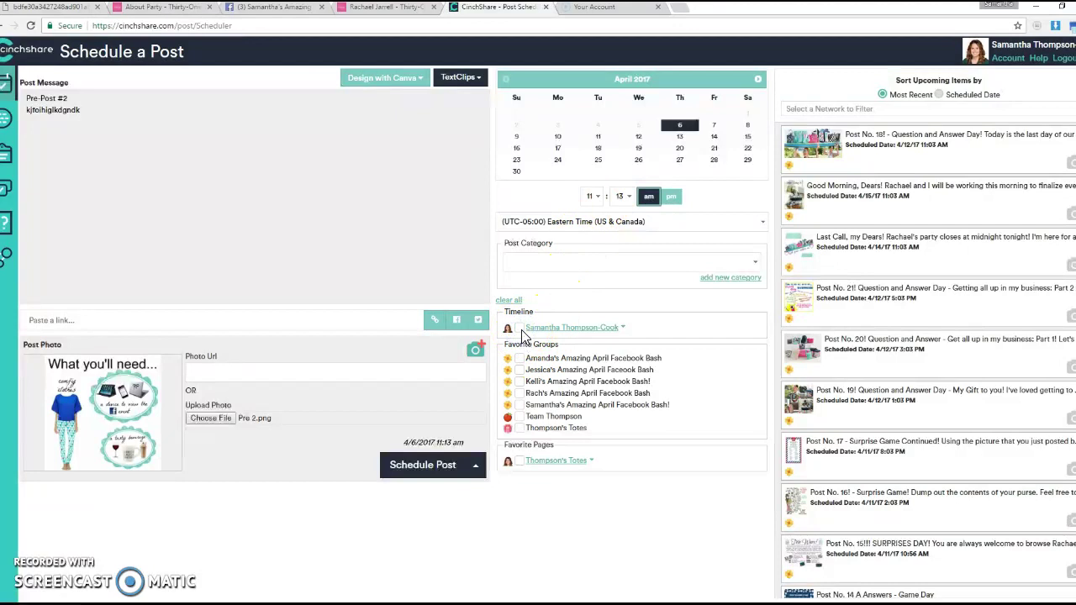
{"action": "left_click", "coordinate": [519, 404]}
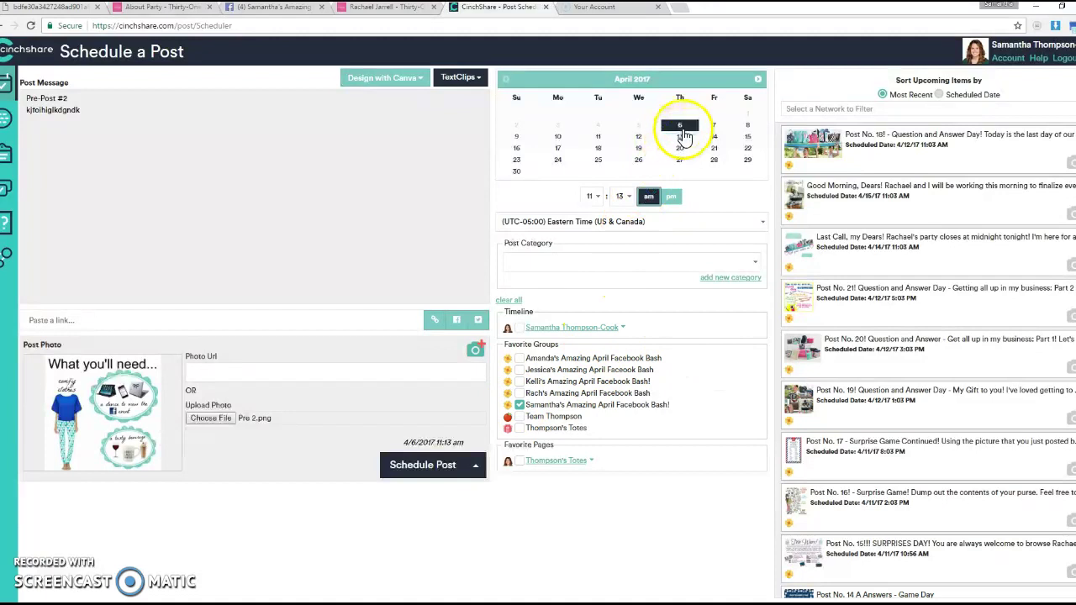
Step: Set the post time to 1:00 pm and schedule the post to the new party group
{"action": "left_click", "coordinate": [595, 196]}
{"action": "left_click", "coordinate": [590, 229]}
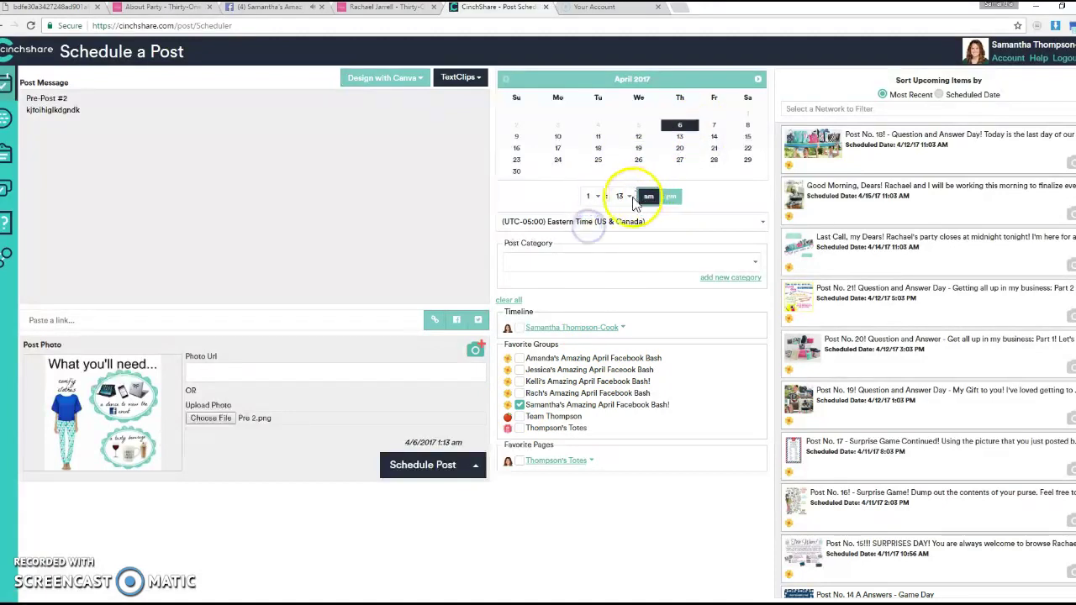
{"action": "left_click", "coordinate": [625, 197]}
{"action": "left_click", "coordinate": [621, 213]}
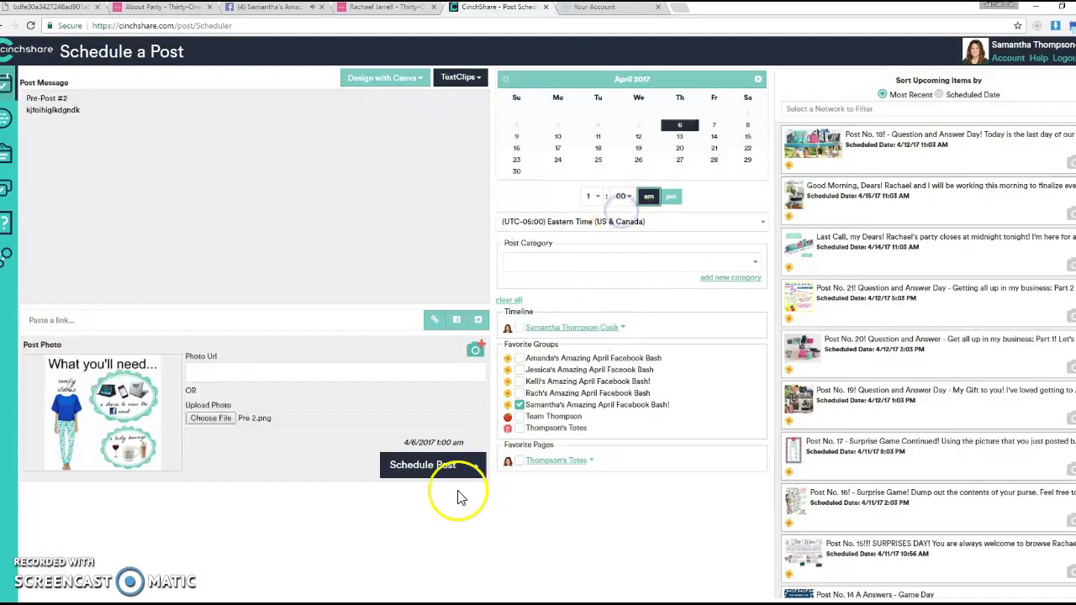
{"action": "left_click", "coordinate": [669, 199]}
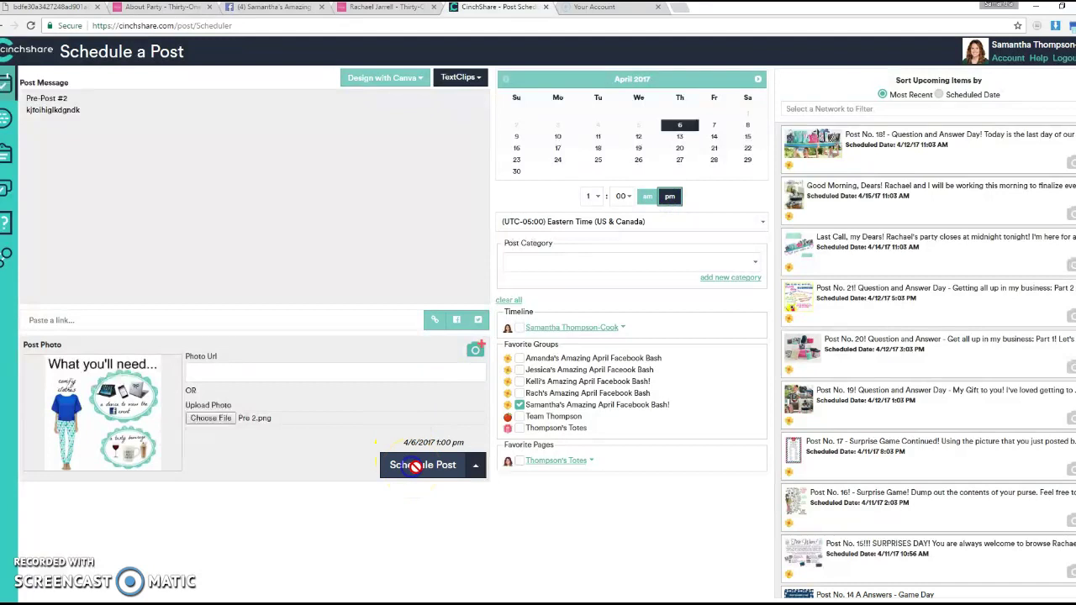
{"action": "left_click", "coordinate": [462, 460]}
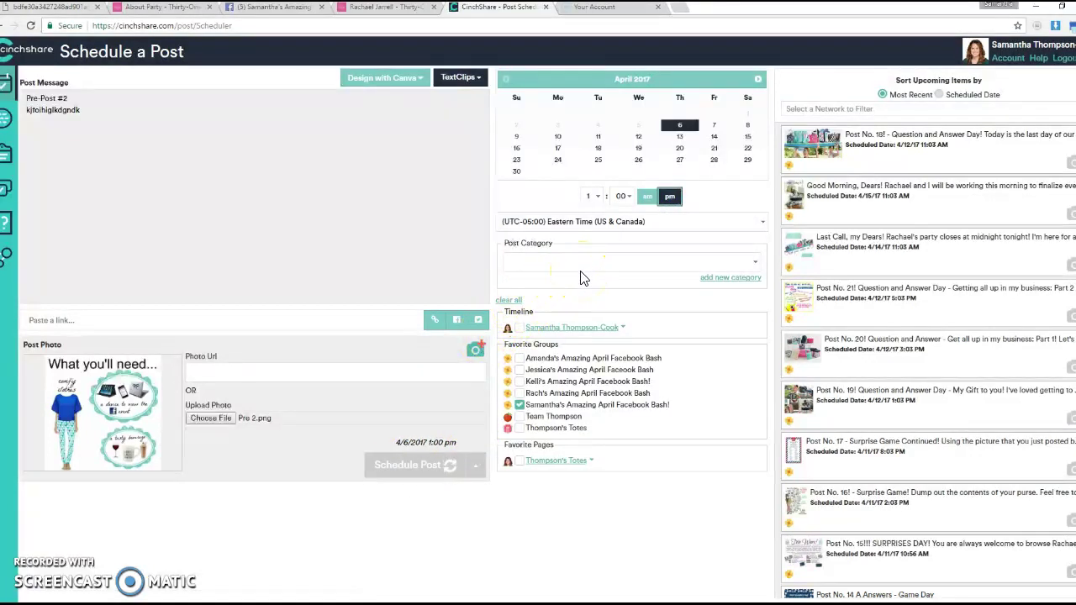
Step: Filter the upcoming items to show only the new party group's scheduled posts
{"action": "left_click", "coordinate": [885, 98]}
{"action": "left_click", "coordinate": [889, 109]}
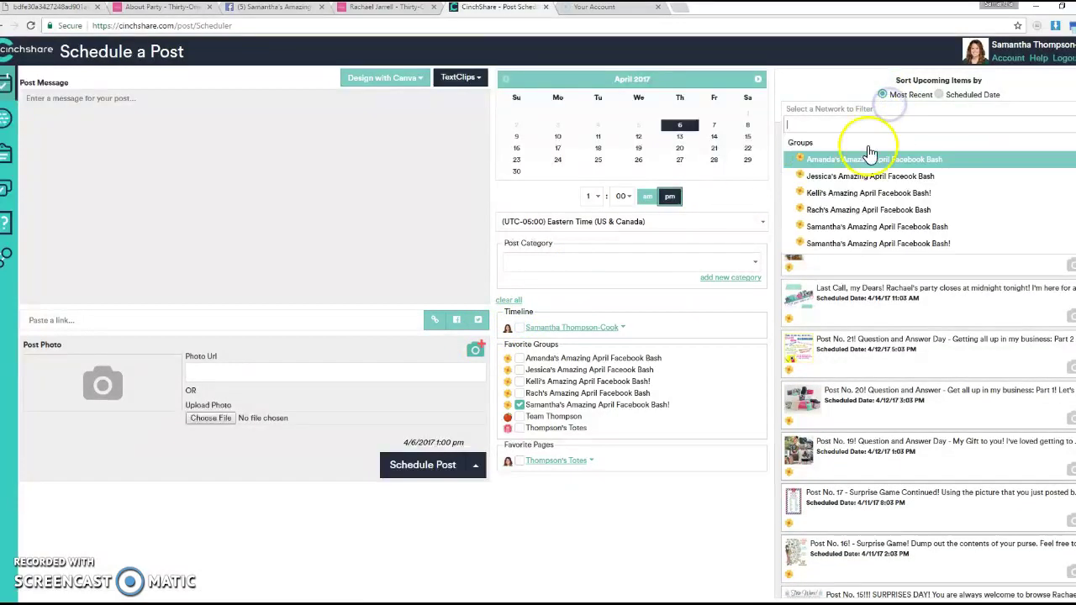
{"action": "left_click", "coordinate": [853, 243]}
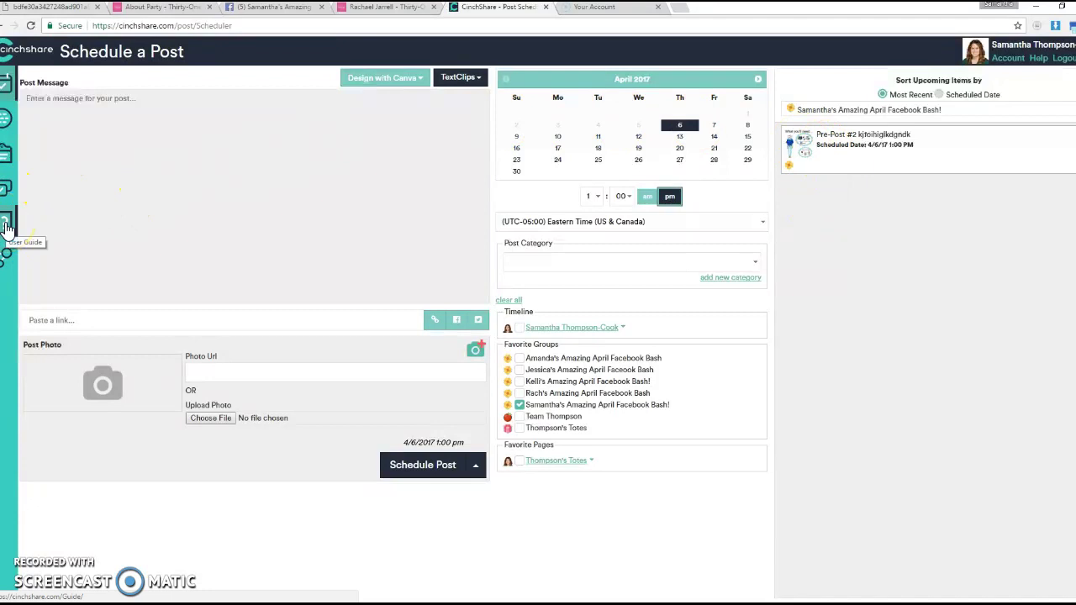
Step: Show the pending posts on the Manage Posts page, filtered to the first-listed hostess's Amazing April Facebook Bash group
{"action": "left_click", "coordinate": [7, 189]}
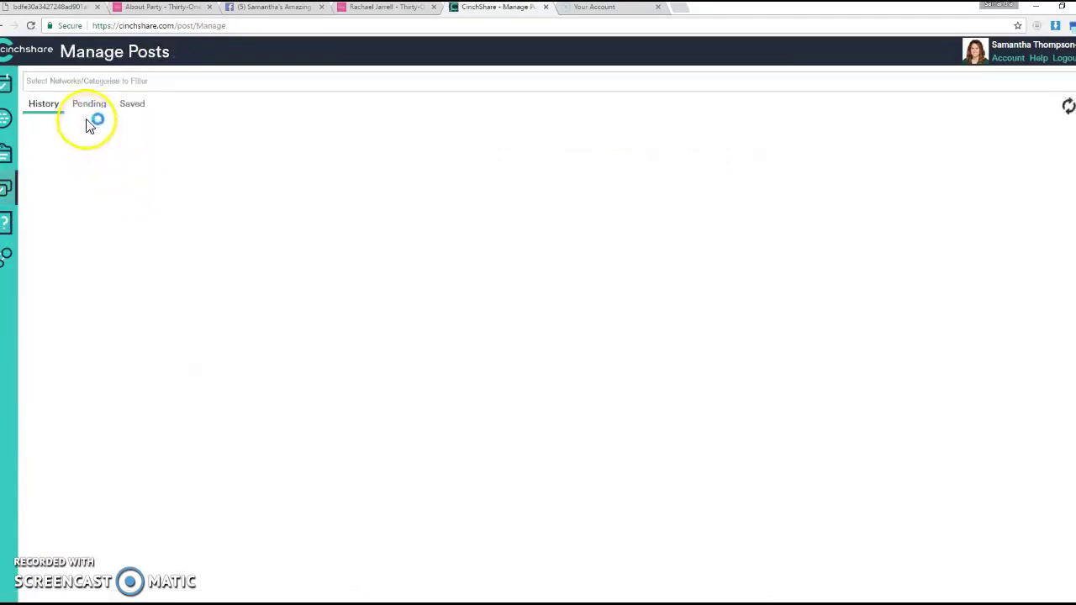
{"action": "left_click", "coordinate": [84, 82]}
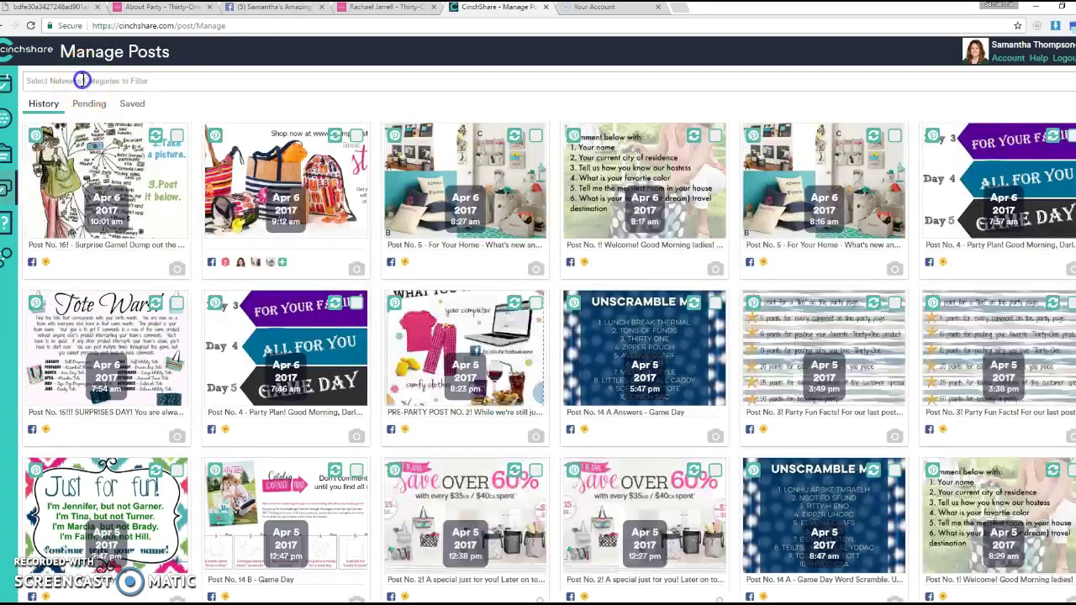
{"action": "type", "text": "Ama"}
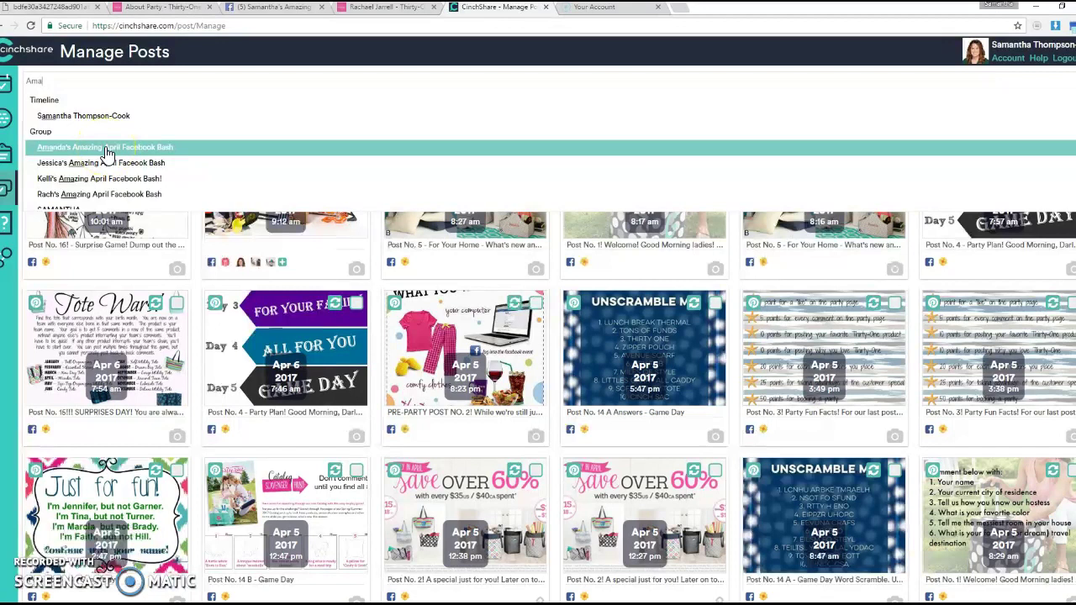
{"action": "left_click", "coordinate": [105, 149]}
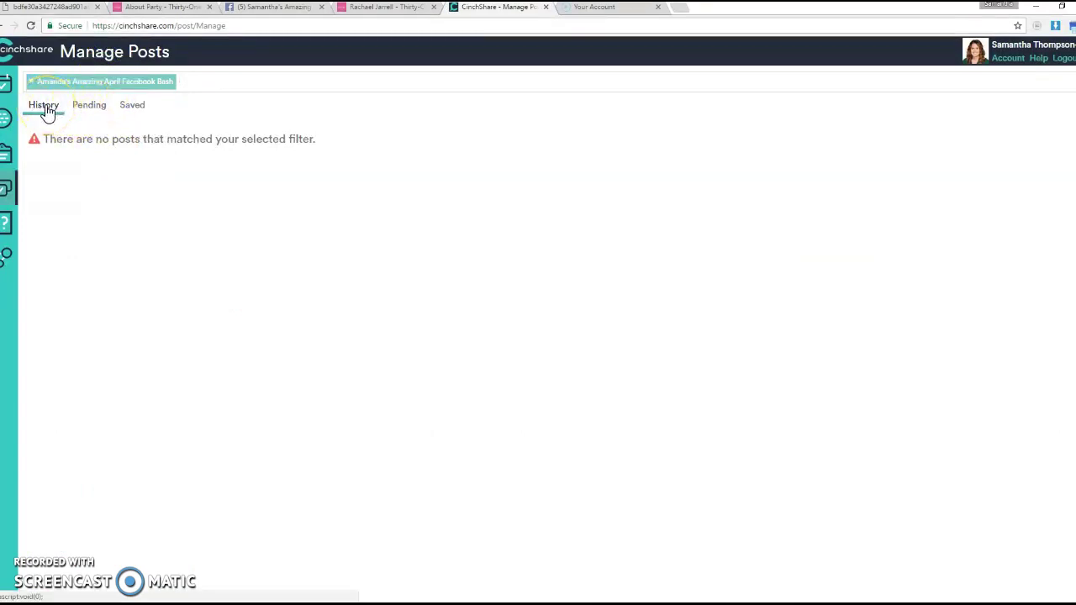
{"action": "left_click", "coordinate": [87, 105]}
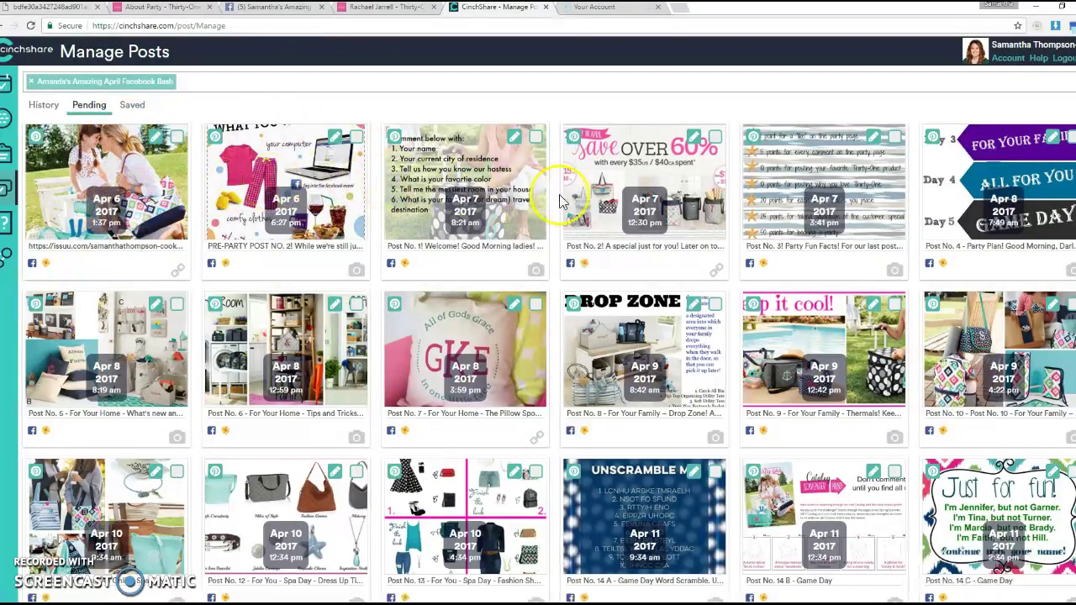
{"action": "scroll", "coordinate": [868, 362], "scroll_direction": "down", "scroll_amount": 4}
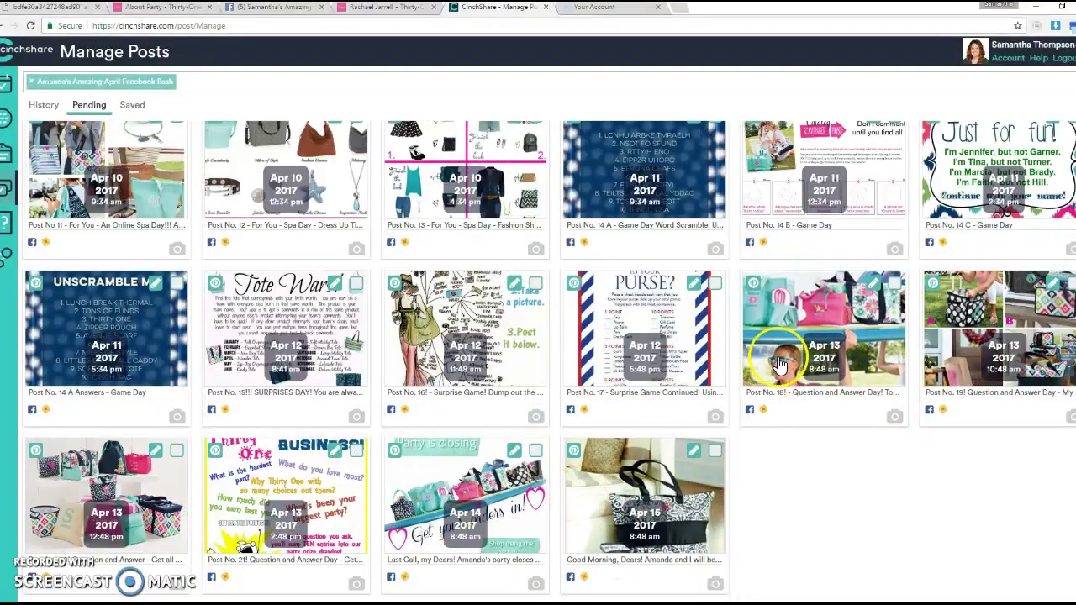
{"action": "scroll", "coordinate": [860, 228], "scroll_direction": "up", "scroll_amount": 4}
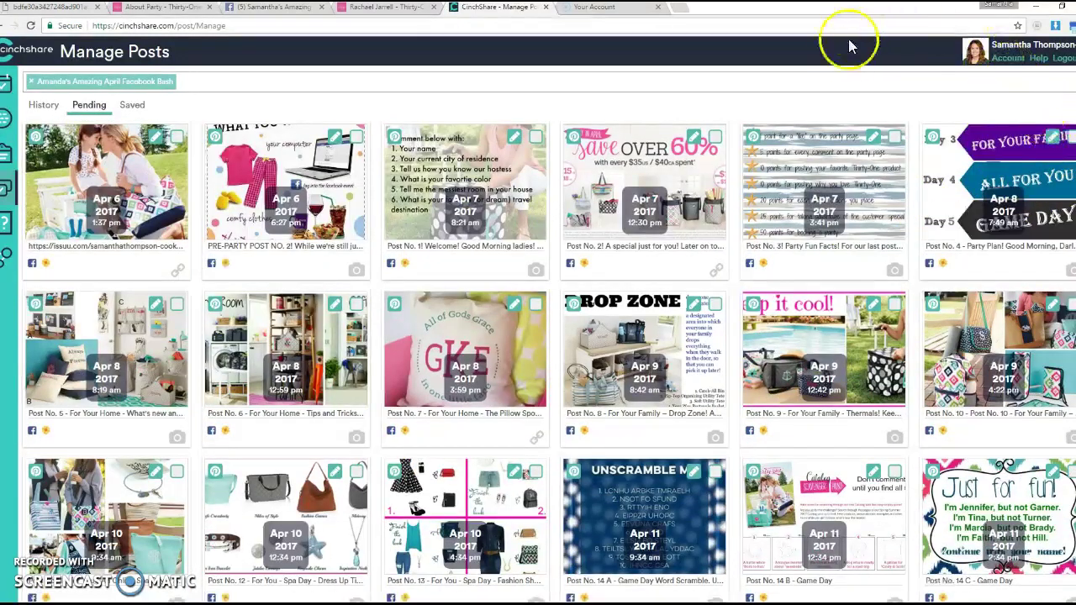
Step: Restore and widen the browser window, and select all of the filtered pending posts
{"action": "left_click", "coordinate": [1060, 8]}
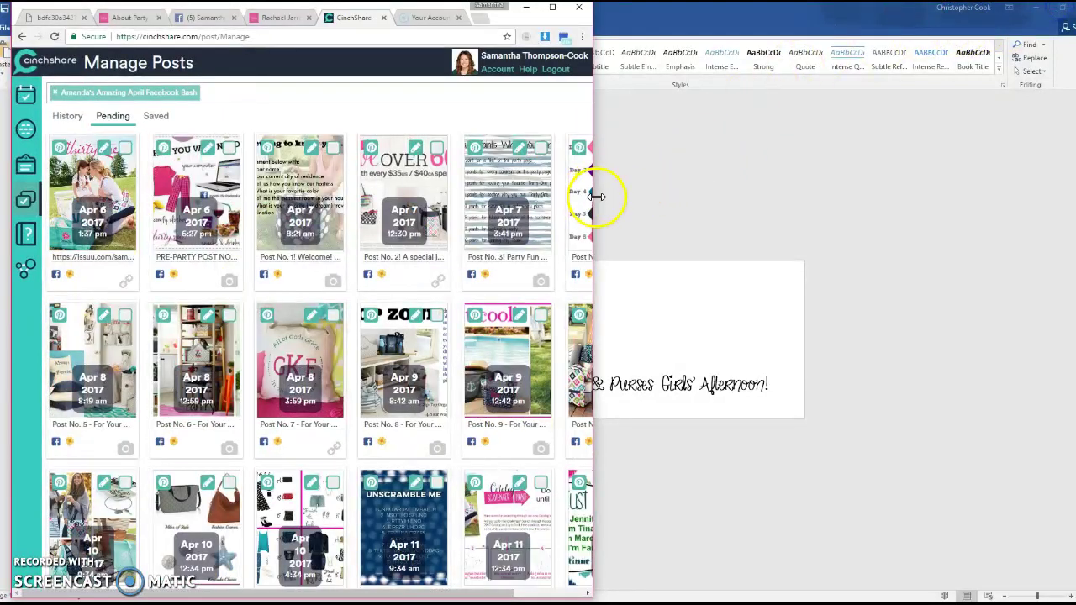
{"action": "left_click_drag", "start_coordinate": [595, 196], "coordinate": [1051, 194]}
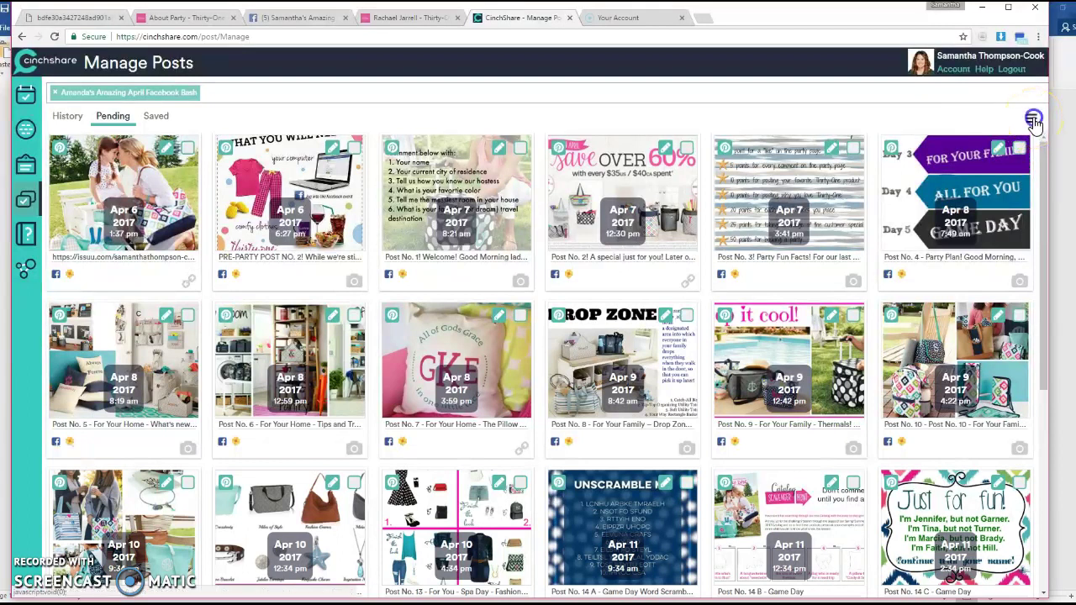
{"action": "left_click", "coordinate": [1033, 122]}
{"action": "left_click", "coordinate": [1001, 139]}
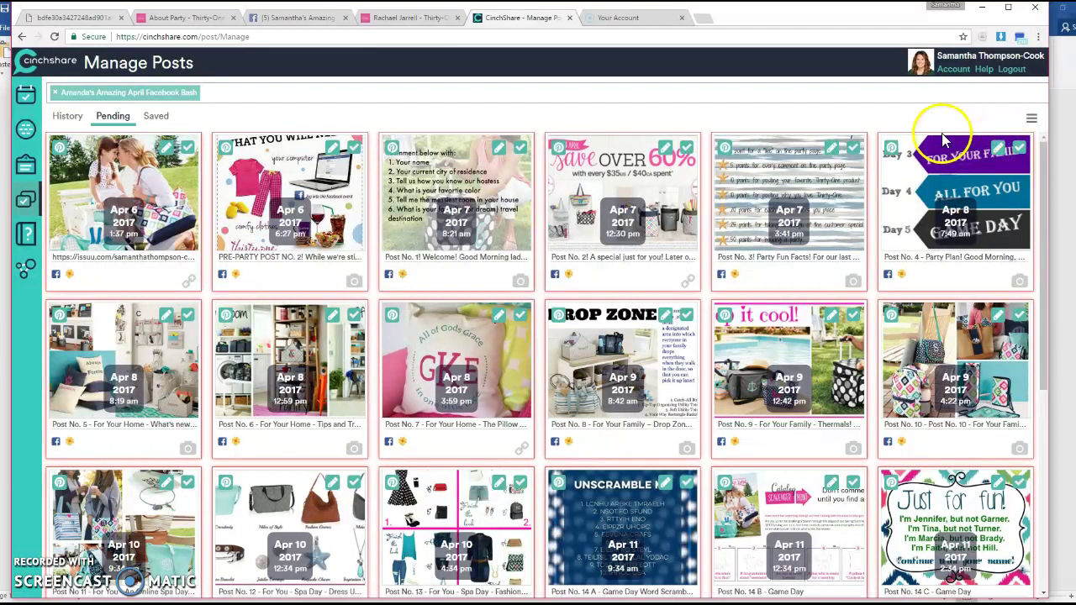
{"action": "left_click", "coordinate": [686, 151]}
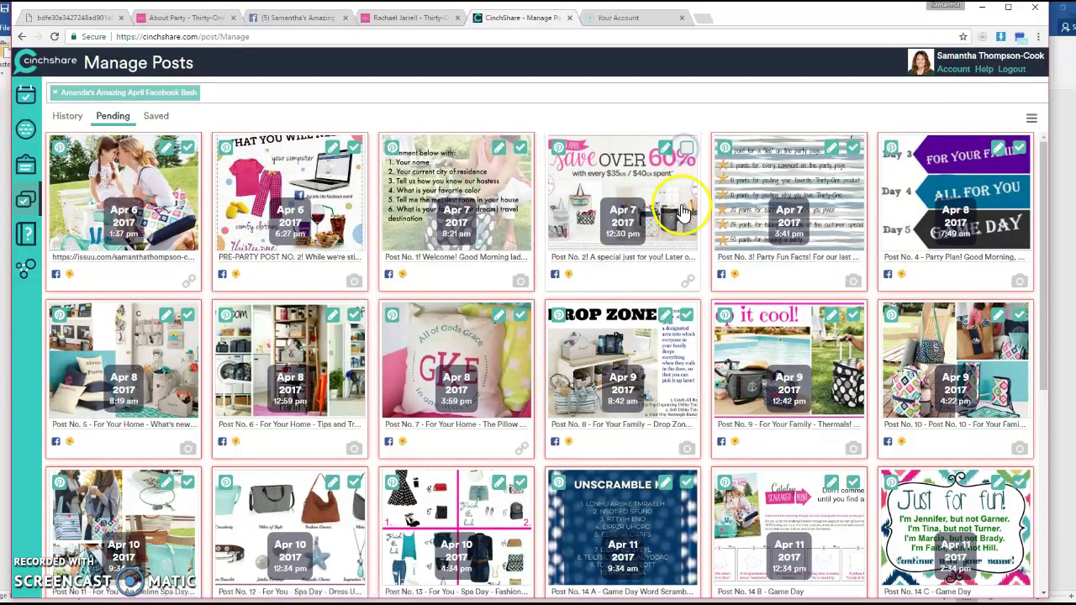
{"action": "left_click", "coordinate": [685, 152]}
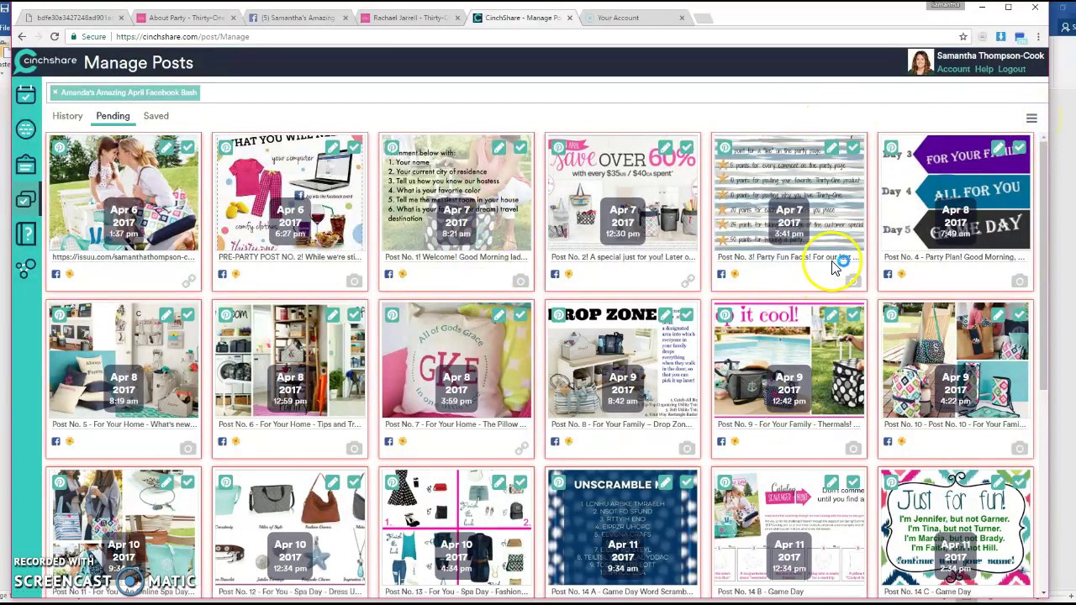
Step: Start a batch post from the selected posts and choose the new party group as a destination network
{"action": "left_click", "coordinate": [1031, 122]}
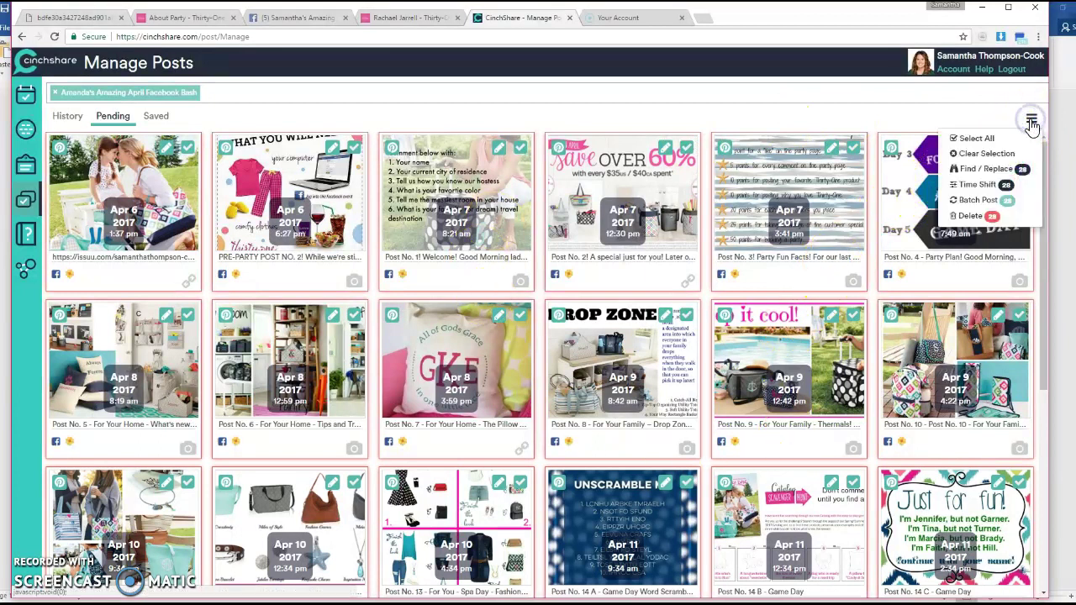
{"action": "left_click", "coordinate": [984, 201]}
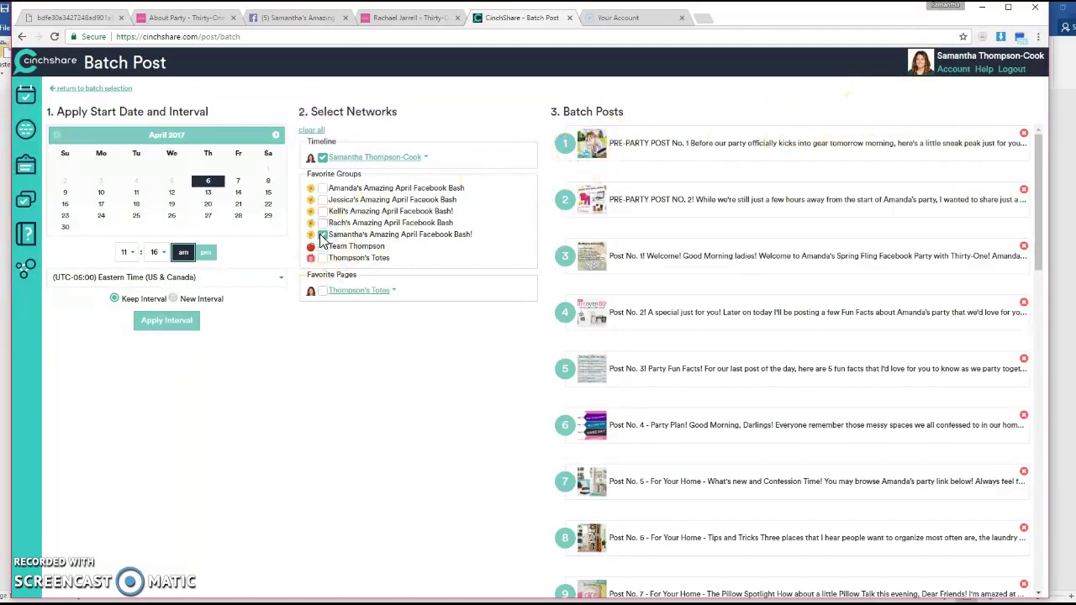
{"action": "left_click", "coordinate": [322, 236]}
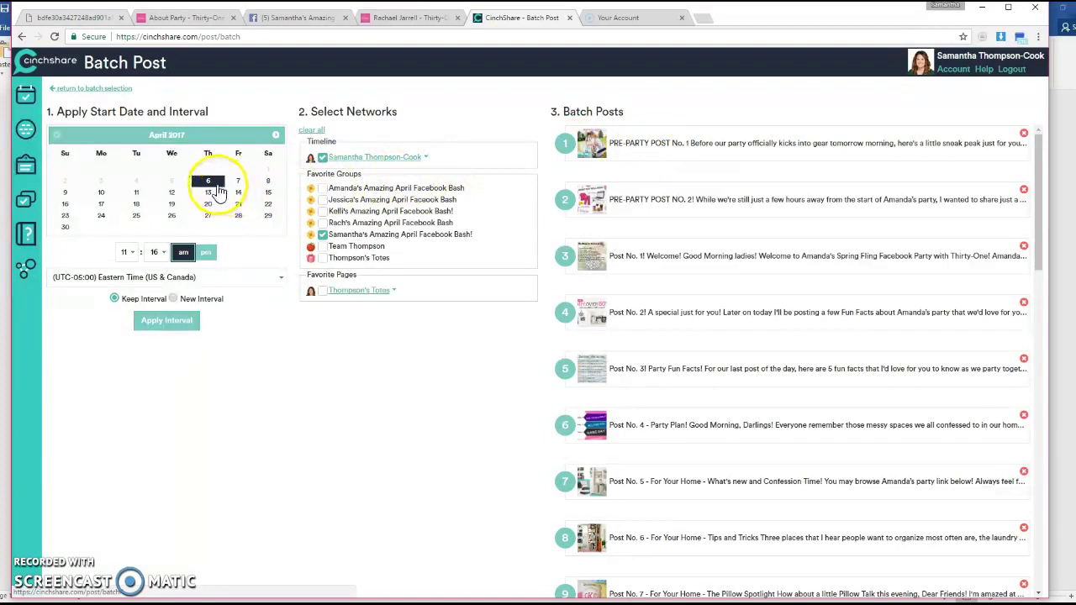
Step: Set the batch start time to 4:00 pm and apply it, keeping the original interval between posts
{"action": "left_click", "coordinate": [126, 252]}
{"action": "left_click", "coordinate": [131, 309]}
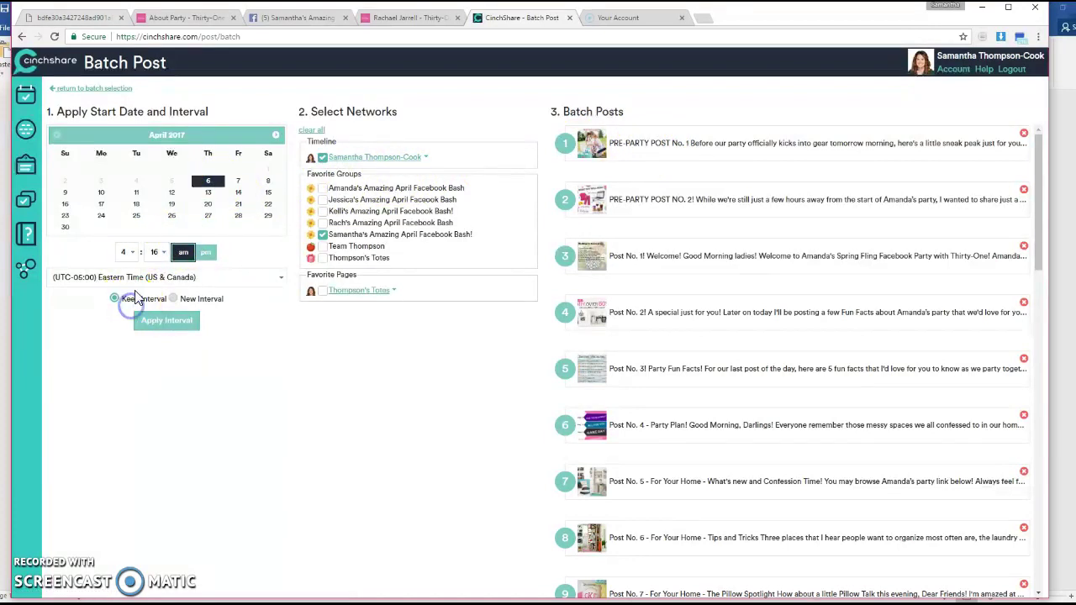
{"action": "left_click", "coordinate": [154, 252]}
{"action": "left_click", "coordinate": [155, 269]}
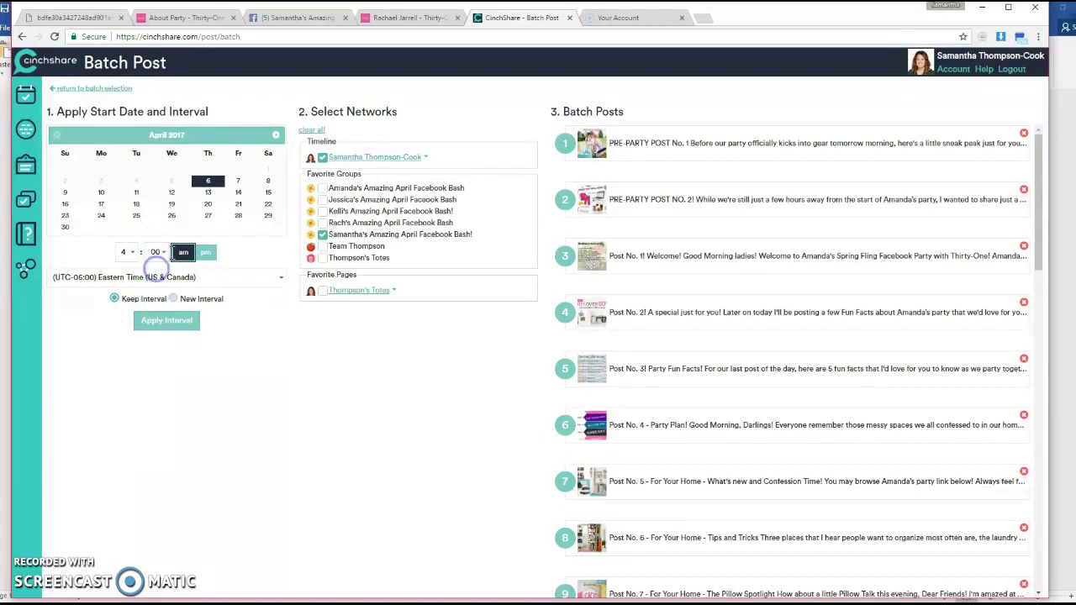
{"action": "left_click", "coordinate": [209, 256]}
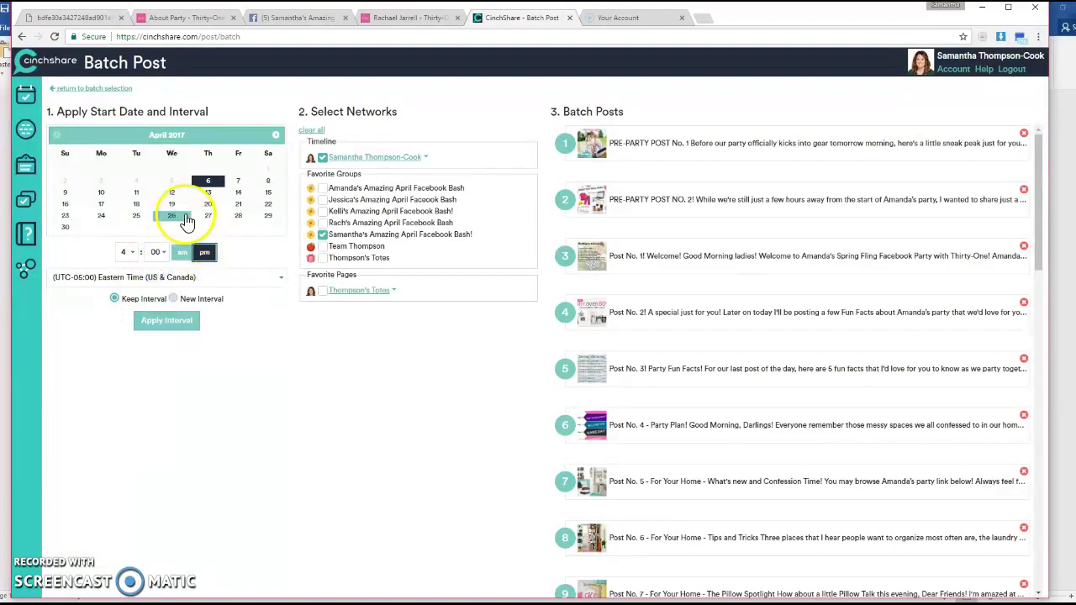
{"action": "left_click", "coordinate": [171, 324]}
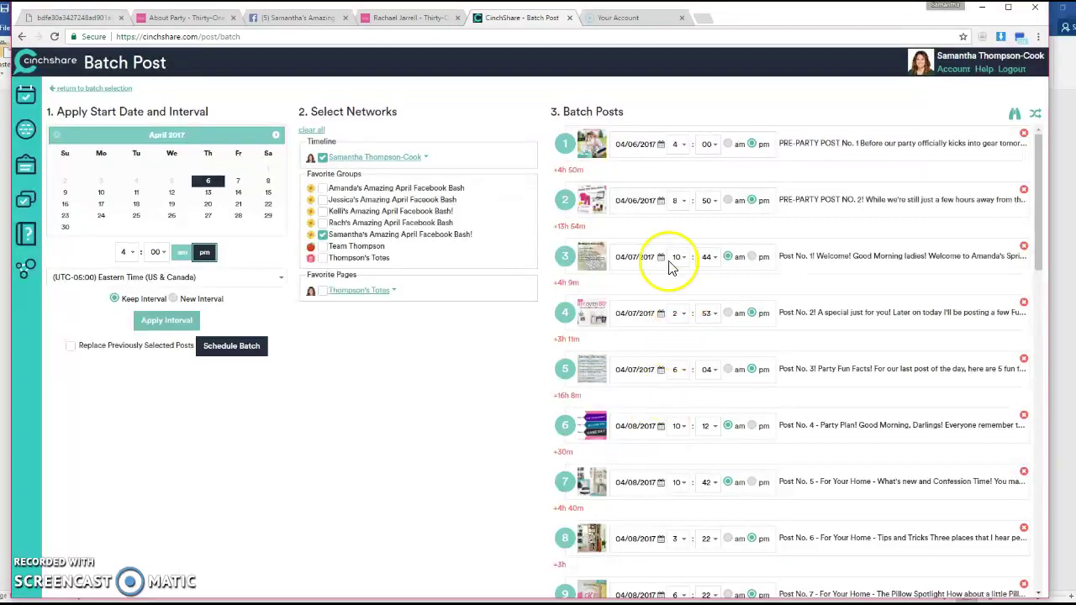
Step: Set the hour of the fourth batch post to 1 pm and move the last batch post to April 16
{"action": "left_click", "coordinate": [685, 316]}
{"action": "left_click", "coordinate": [676, 340]}
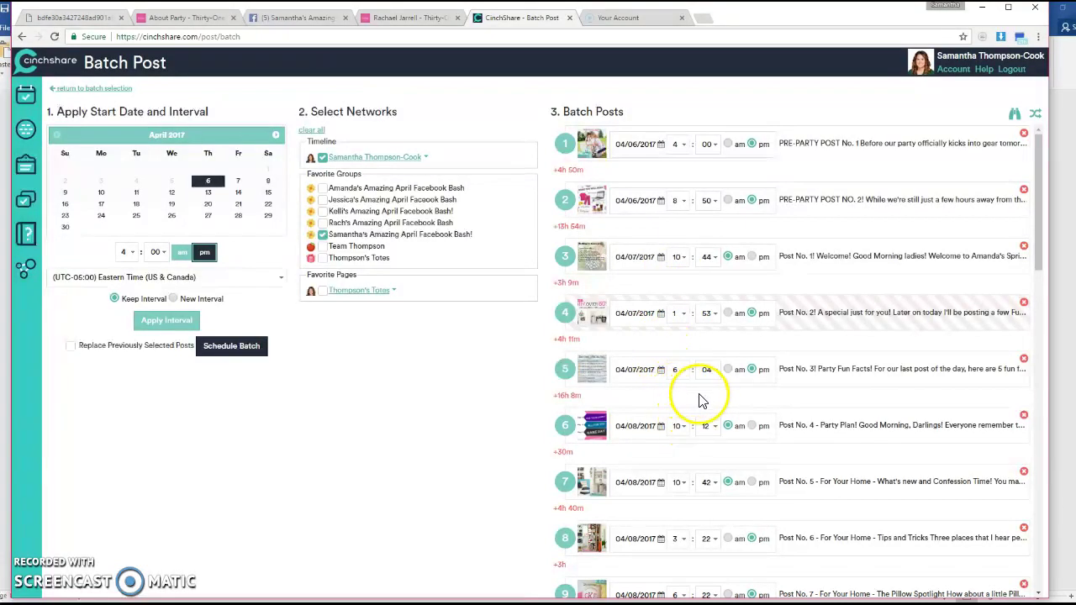
{"action": "scroll", "coordinate": [702, 442], "scroll_direction": "down", "scroll_amount": 2}
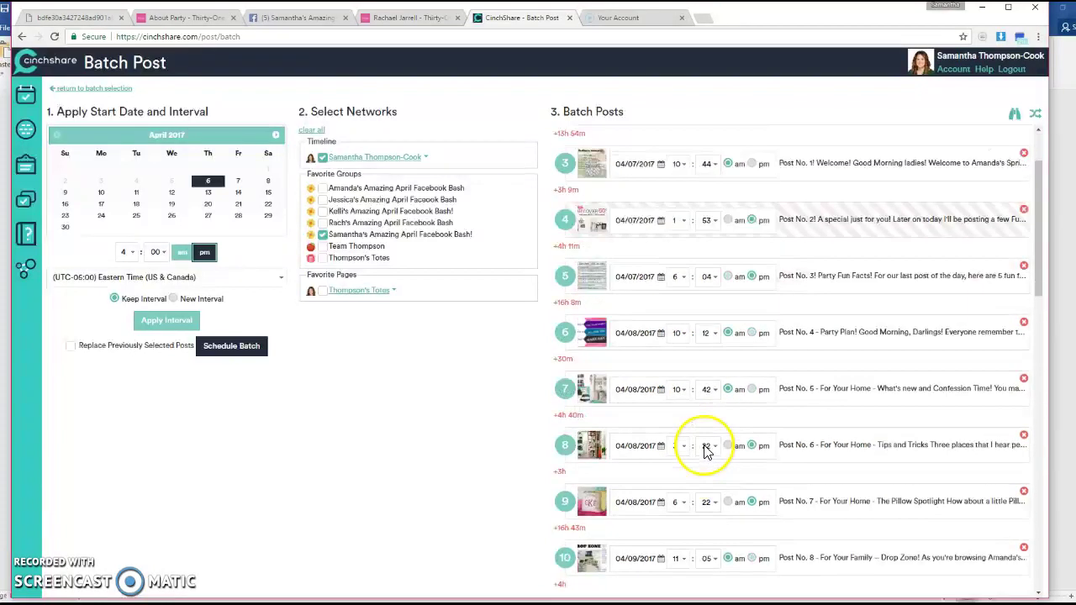
{"action": "scroll", "coordinate": [706, 450], "scroll_direction": "down", "scroll_amount": 11}
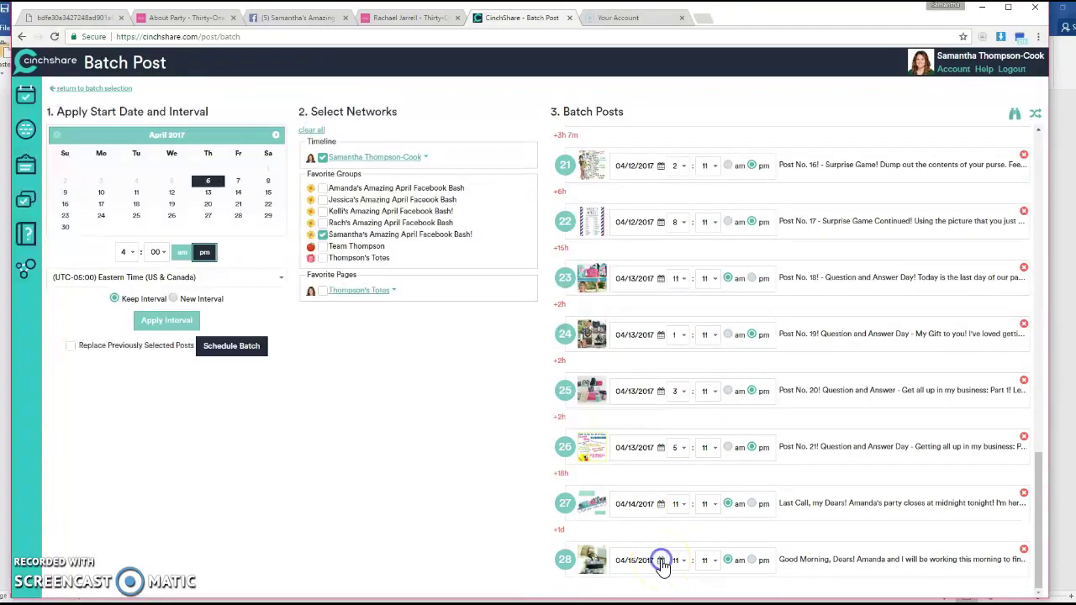
{"action": "left_click", "coordinate": [660, 560]}
{"action": "left_click", "coordinate": [619, 508]}
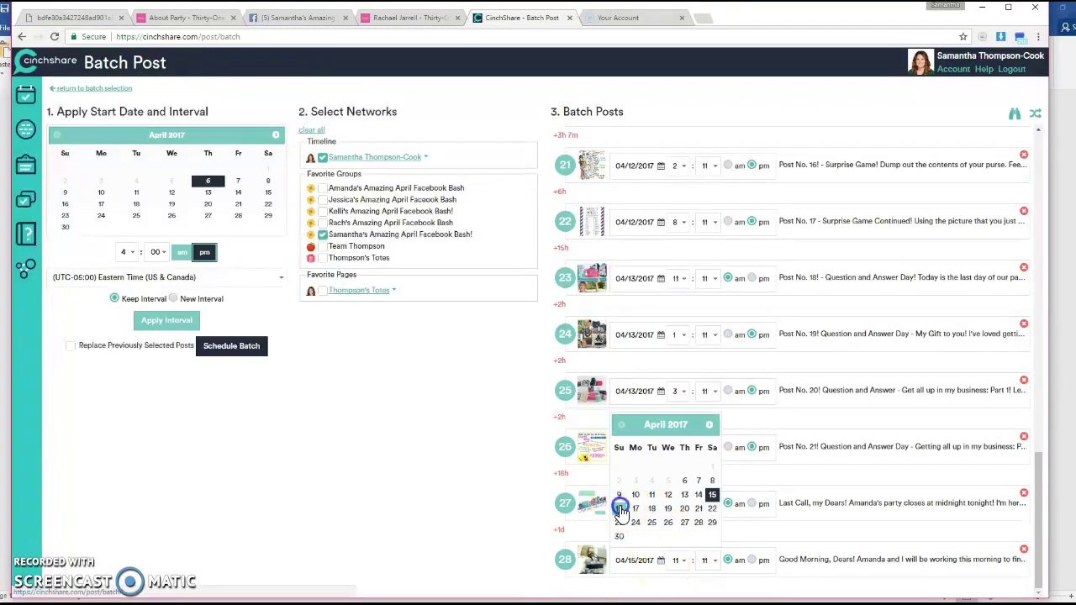
{"action": "scroll", "coordinate": [841, 409], "scroll_direction": "up", "scroll_amount": 13}
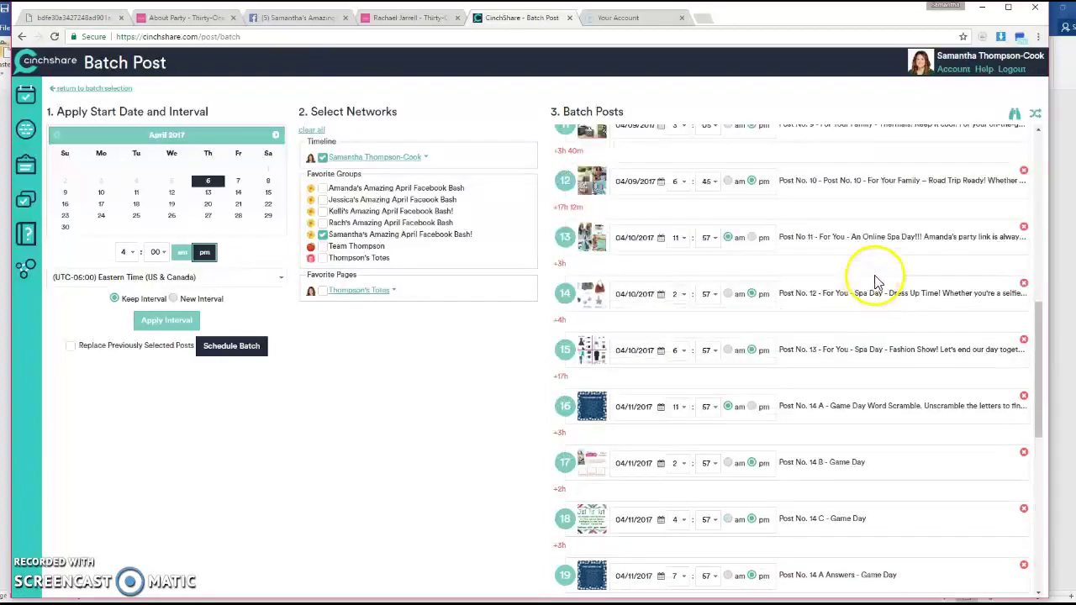
Step: Open Find / Replace for the batch posts and search for the previous hostess's first name with the new hostess's first name as replacement
{"action": "left_click", "coordinate": [1016, 118]}
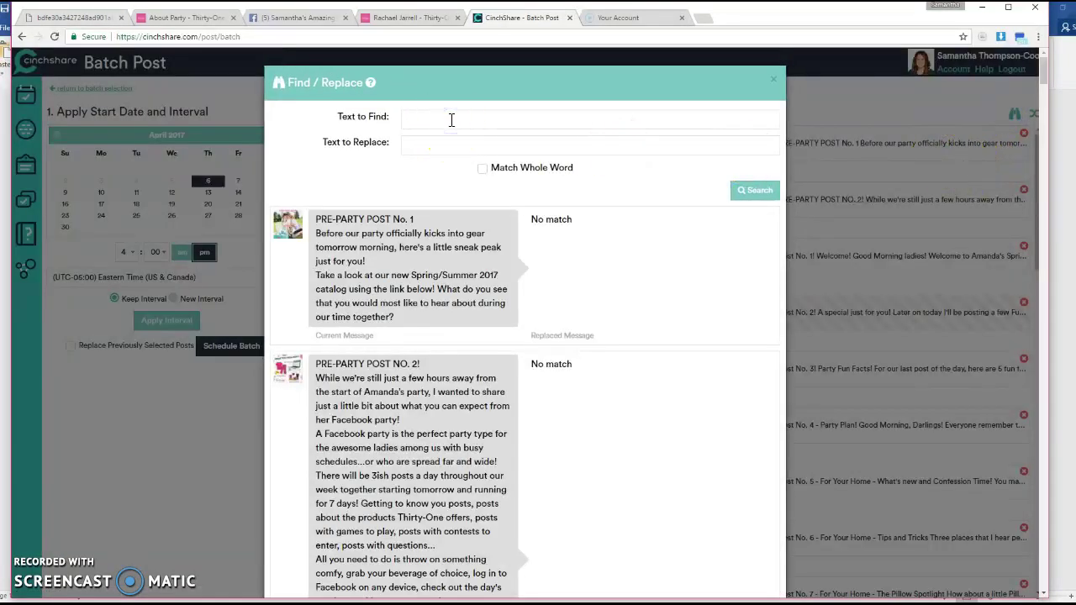
{"action": "type", "text": "Ama"}
{"action": "key", "text": "Down"}
{"action": "key", "text": "Tab"}
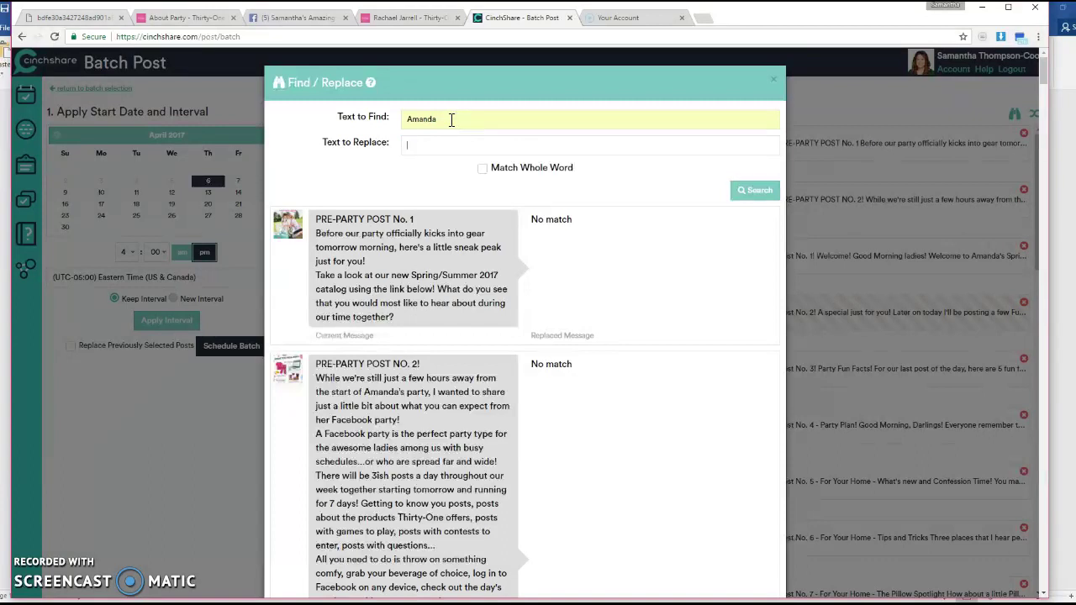
{"action": "type", "text": "Sam"}
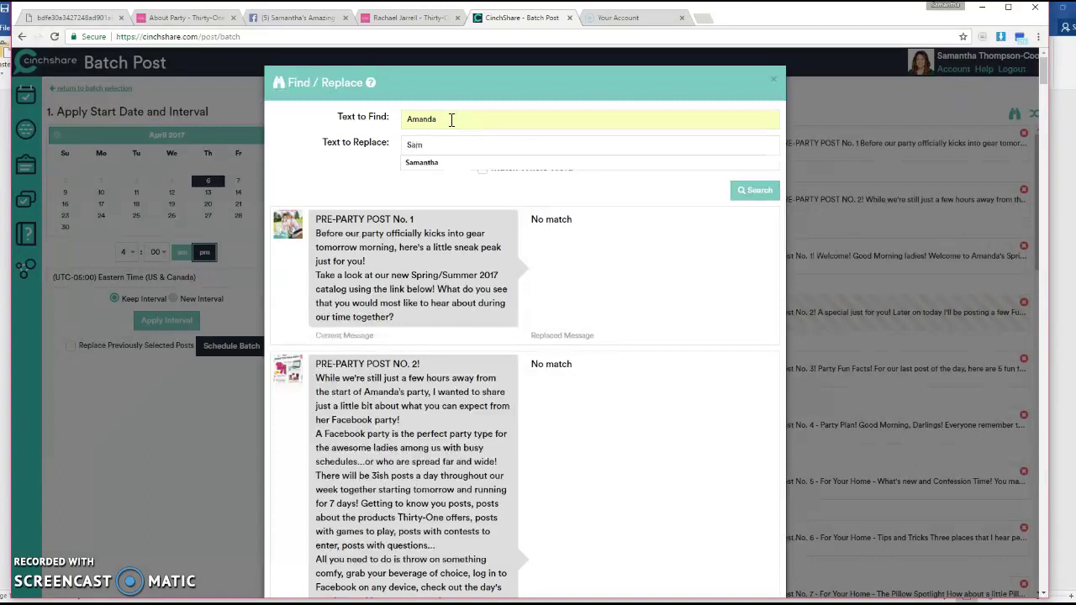
{"action": "key", "text": "Down"}
{"action": "key", "text": "Return"}
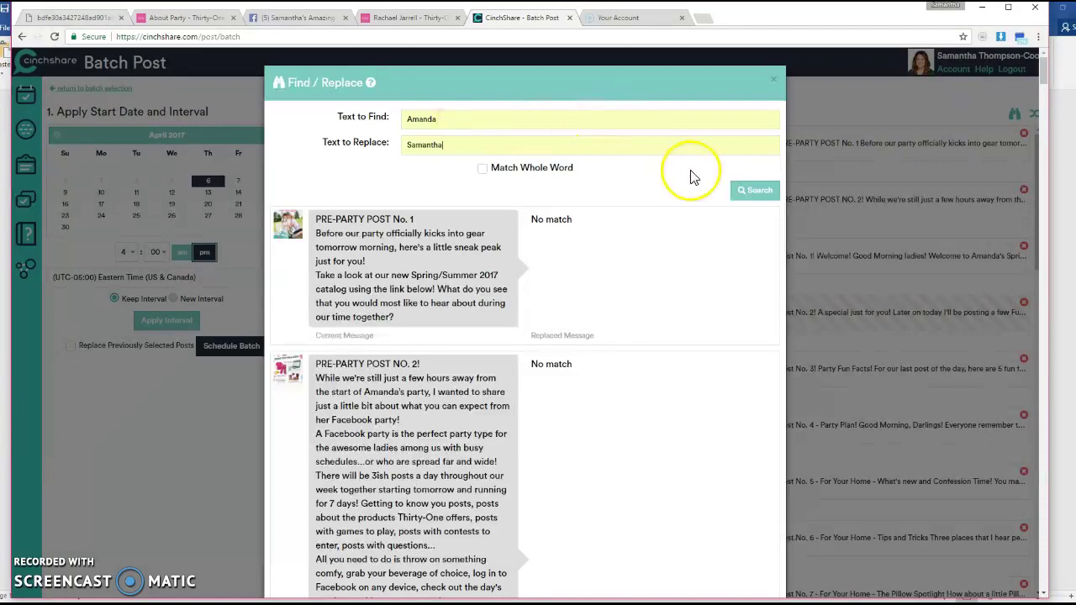
{"action": "left_click", "coordinate": [743, 192]}
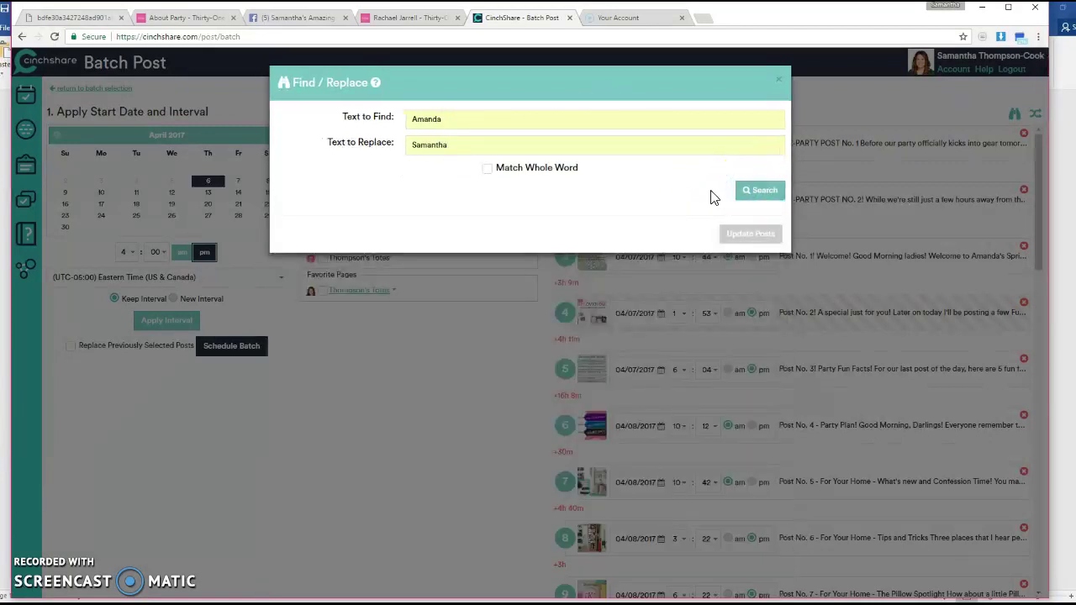
Step: Review the proposed hostess-name replacements through to the last batch post and update the posts
{"action": "scroll", "coordinate": [702, 269], "scroll_direction": "down", "scroll_amount": 3}
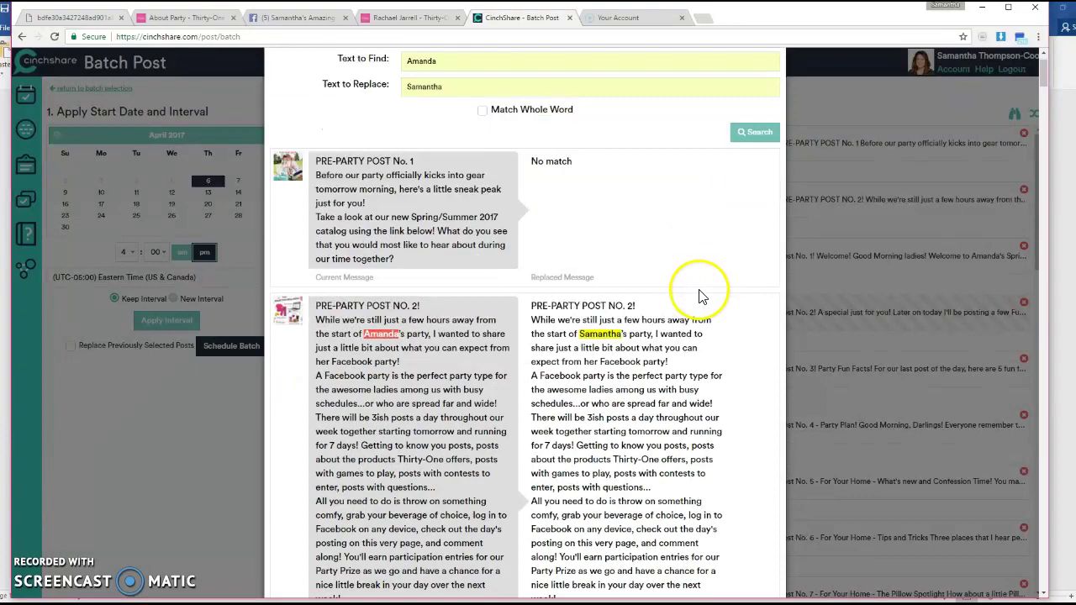
{"action": "scroll", "coordinate": [702, 294], "scroll_direction": "down", "scroll_amount": 3}
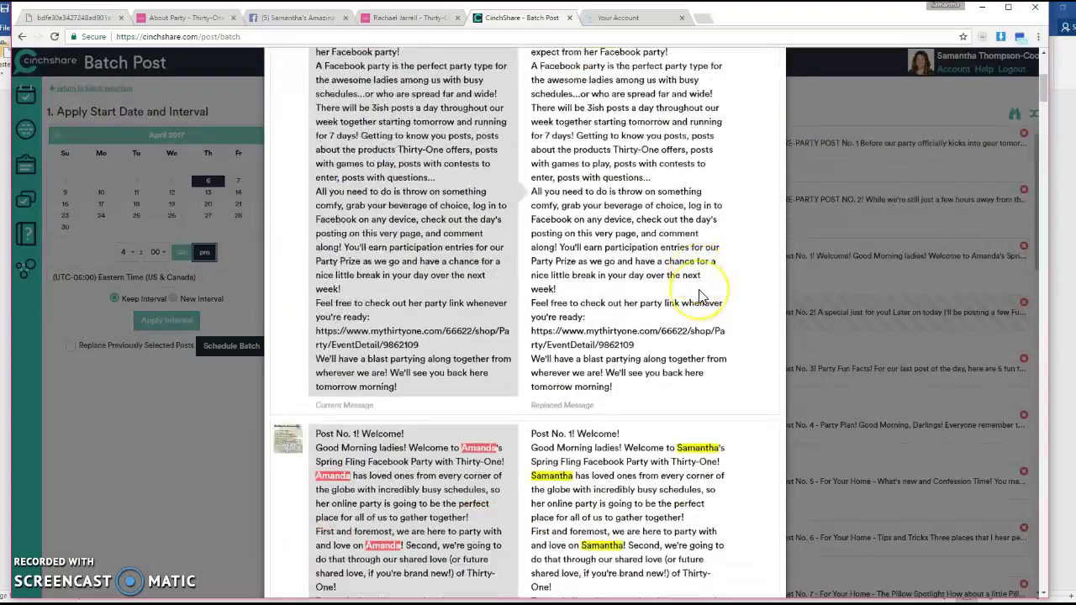
{"action": "scroll", "coordinate": [700, 290], "scroll_direction": "down", "scroll_amount": 3}
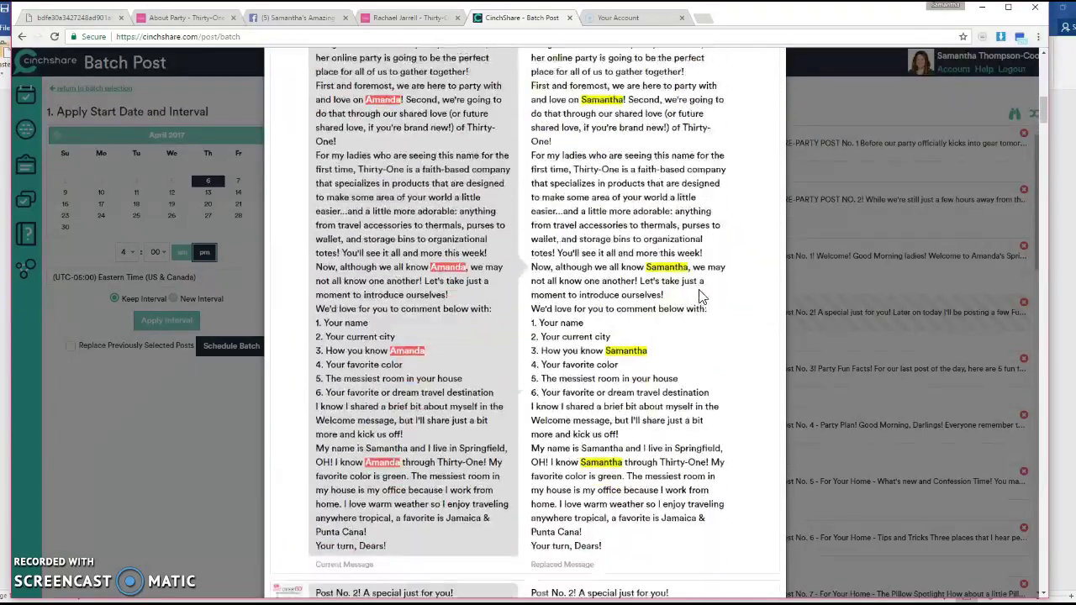
{"action": "scroll", "coordinate": [700, 290], "scroll_direction": "down", "scroll_amount": 1}
{"action": "scroll", "coordinate": [700, 290], "scroll_direction": "down", "scroll_amount": 8}
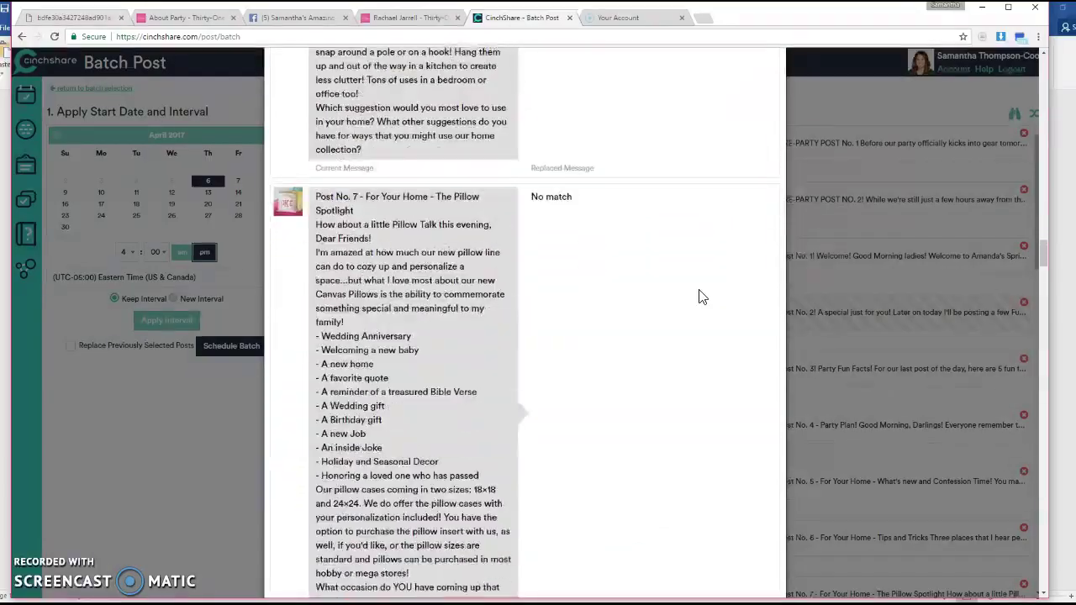
{"action": "scroll", "coordinate": [702, 297], "scroll_direction": "down", "scroll_amount": 10}
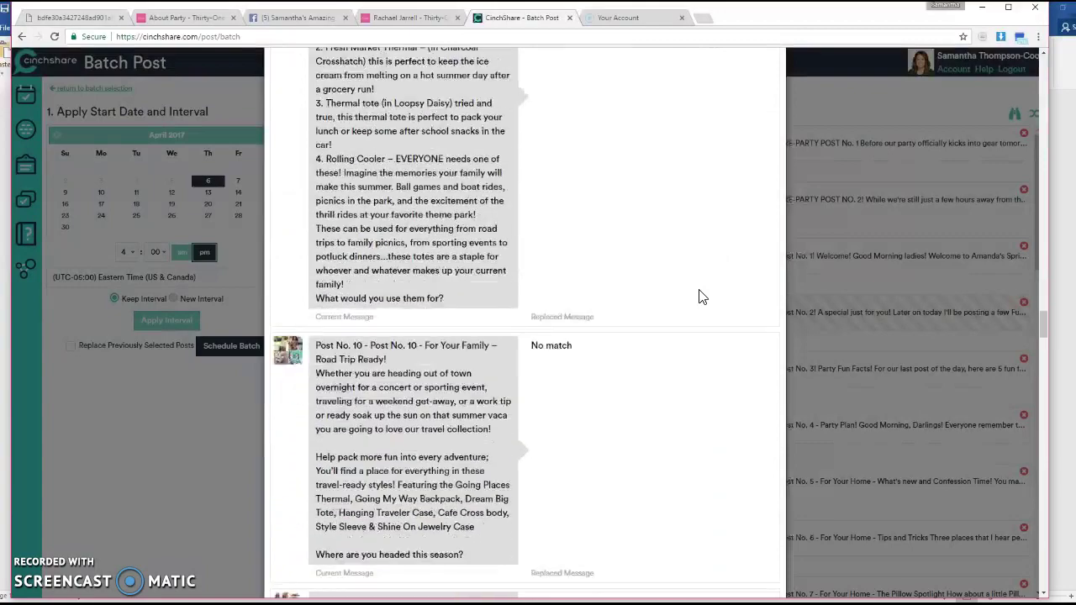
{"action": "scroll", "coordinate": [702, 297], "scroll_direction": "down", "scroll_amount": 8}
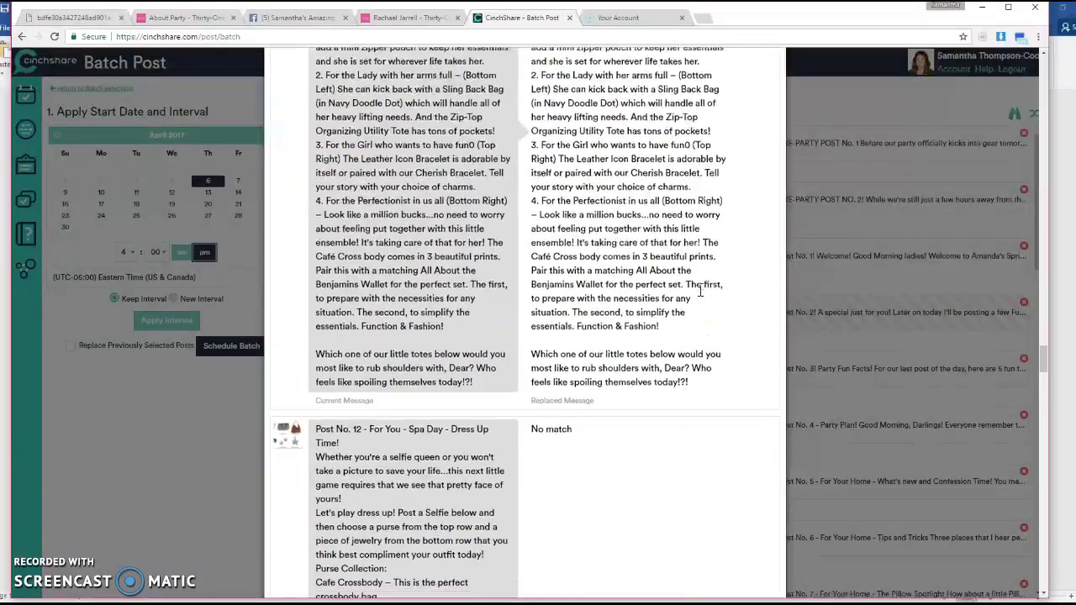
{"action": "scroll", "coordinate": [700, 292], "scroll_direction": "down", "scroll_amount": 12}
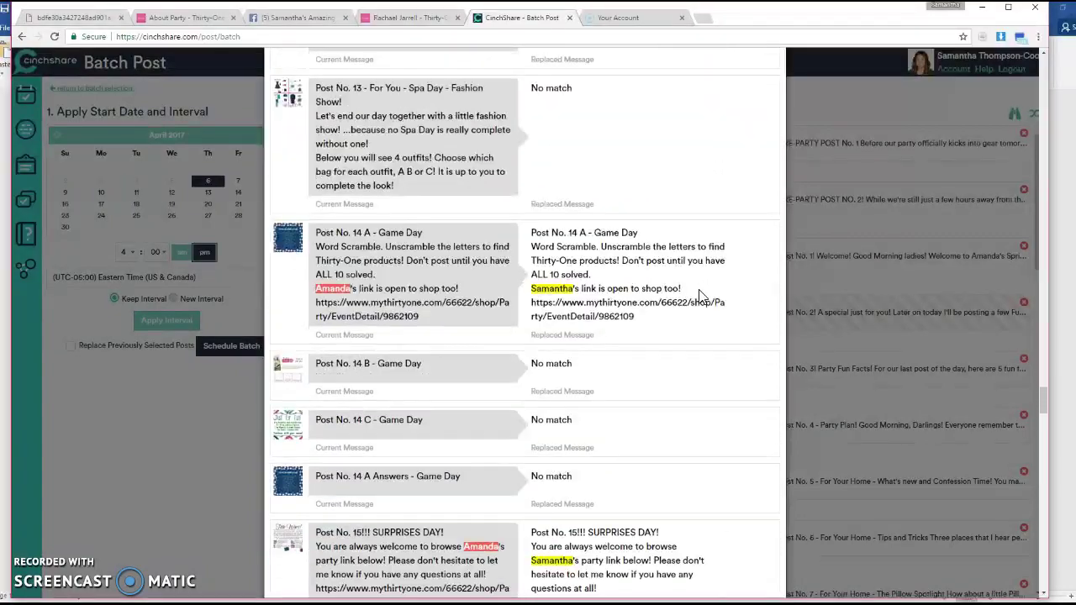
{"action": "scroll", "coordinate": [701, 295], "scroll_direction": "down", "scroll_amount": 8}
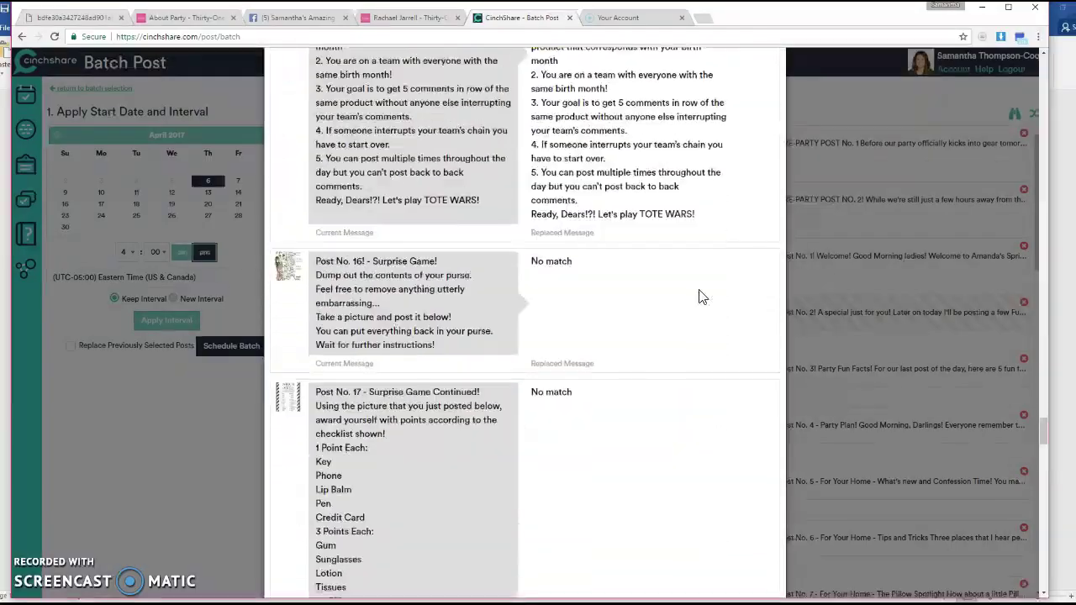
{"action": "scroll", "coordinate": [702, 297], "scroll_direction": "down", "scroll_amount": 15}
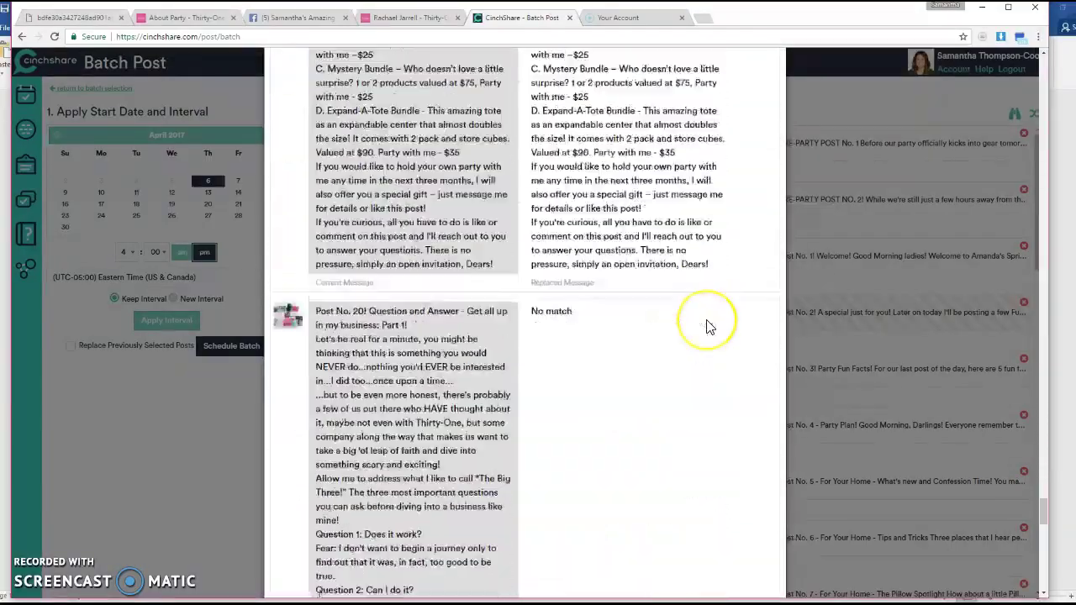
{"action": "scroll", "coordinate": [706, 326], "scroll_direction": "down", "scroll_amount": 15}
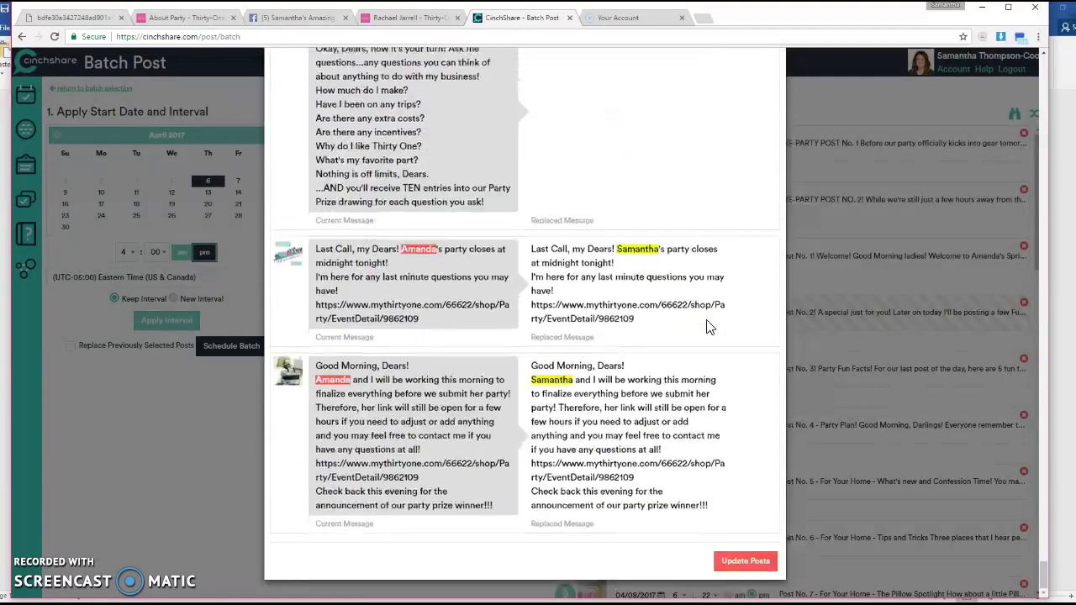
{"action": "left_click", "coordinate": [743, 564]}
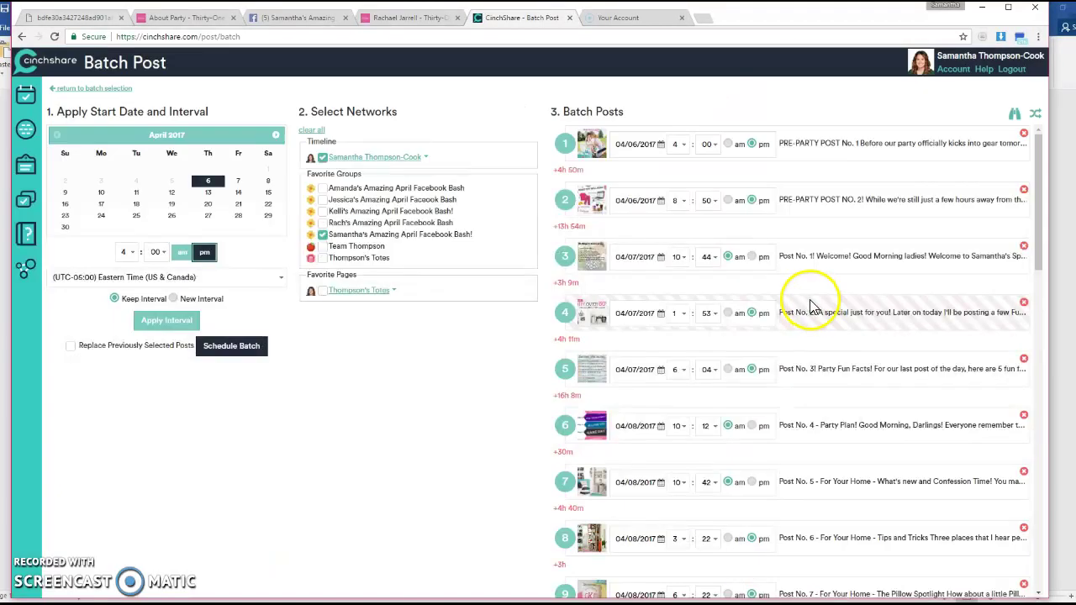
Step: Reopen Find / Replace and enter the old party link, copied from Pre-Party Post No. 2, as the text to find
{"action": "left_click", "coordinate": [1014, 116]}
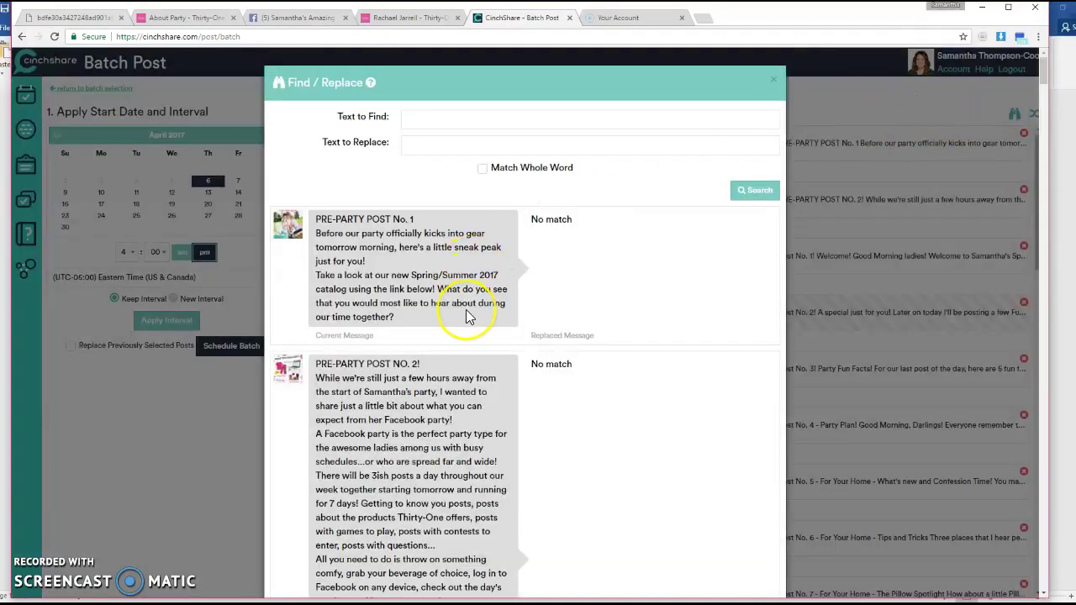
{"action": "scroll", "coordinate": [468, 316], "scroll_direction": "down", "scroll_amount": 5}
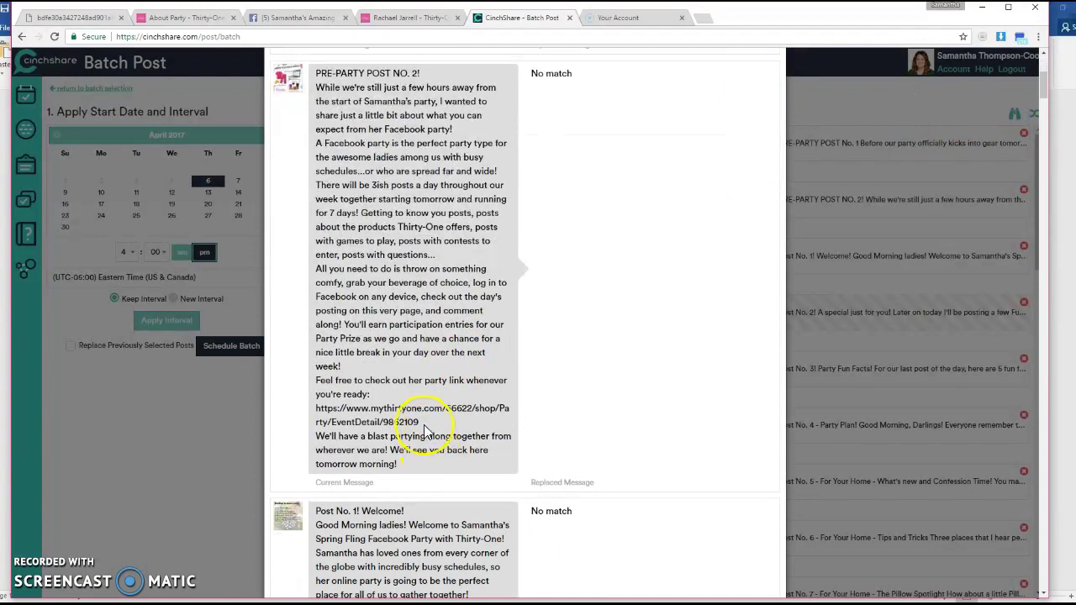
{"action": "left_click_drag", "start_coordinate": [420, 421], "coordinate": [360, 411]}
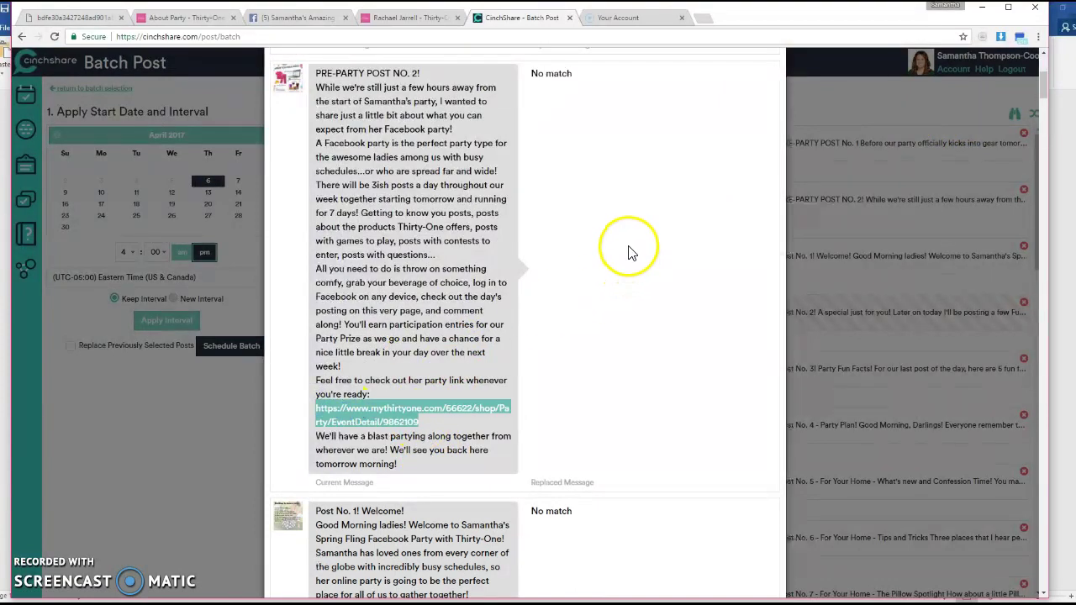
{"action": "scroll", "coordinate": [629, 245], "scroll_direction": "up", "scroll_amount": 4}
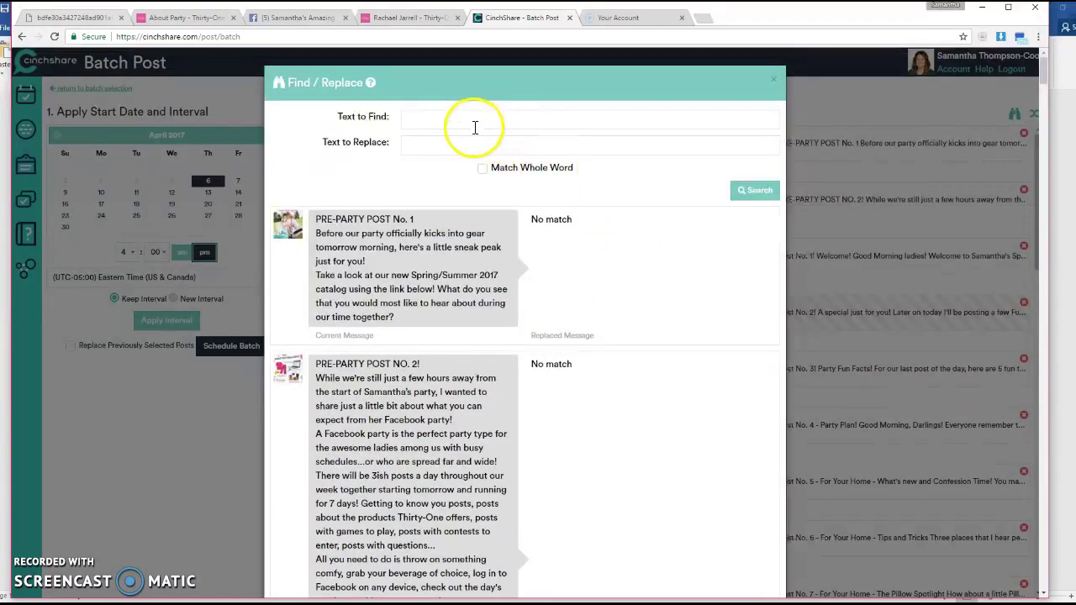
{"action": "type", "text": "https://www.mythirtyone.com/66622/shop/Party/EventDetail/9862109"}
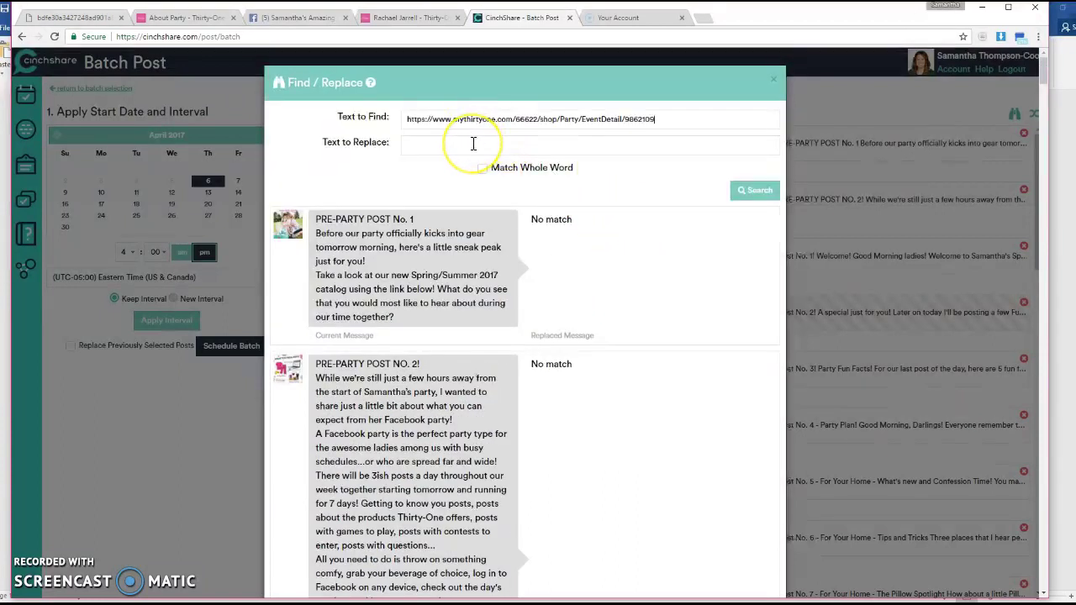
Step: Copy the new party's web address from its Thirty-One page, enter it as the replacement text in CinchShare, and search the posts
{"action": "left_click", "coordinate": [388, 18]}
{"action": "key", "text": "ctrl+c"}
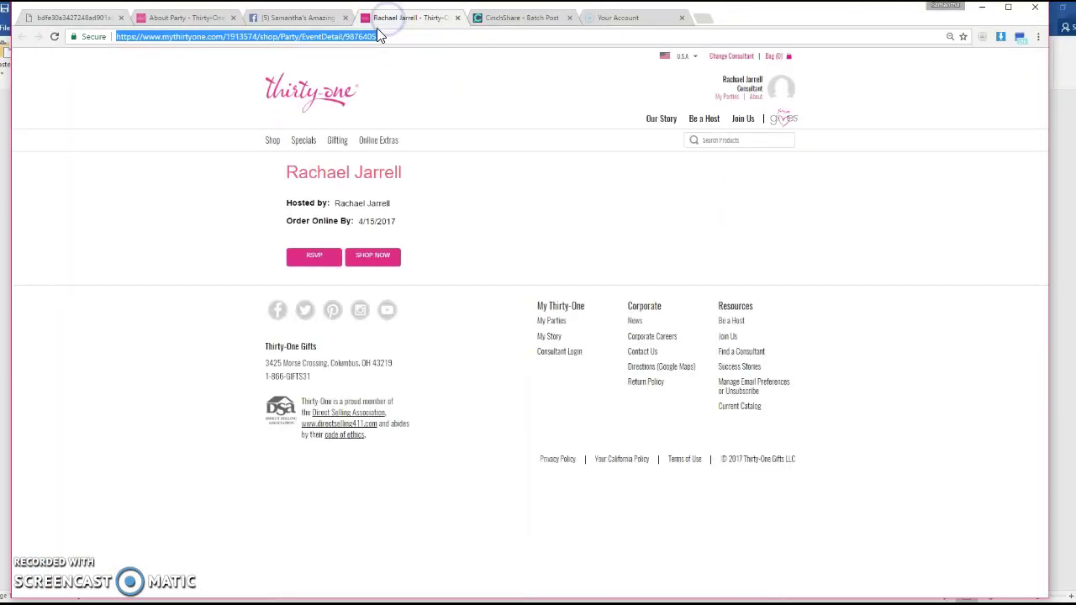
{"action": "left_click", "coordinate": [516, 24]}
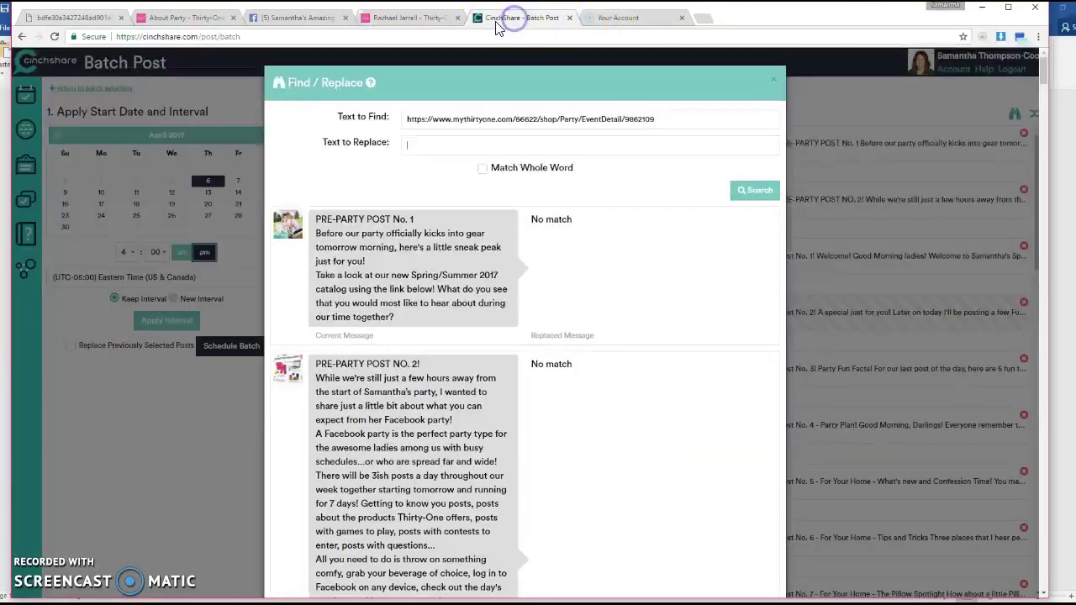
{"action": "left_click", "coordinate": [436, 148]}
{"action": "key", "text": "ctrl+v"}
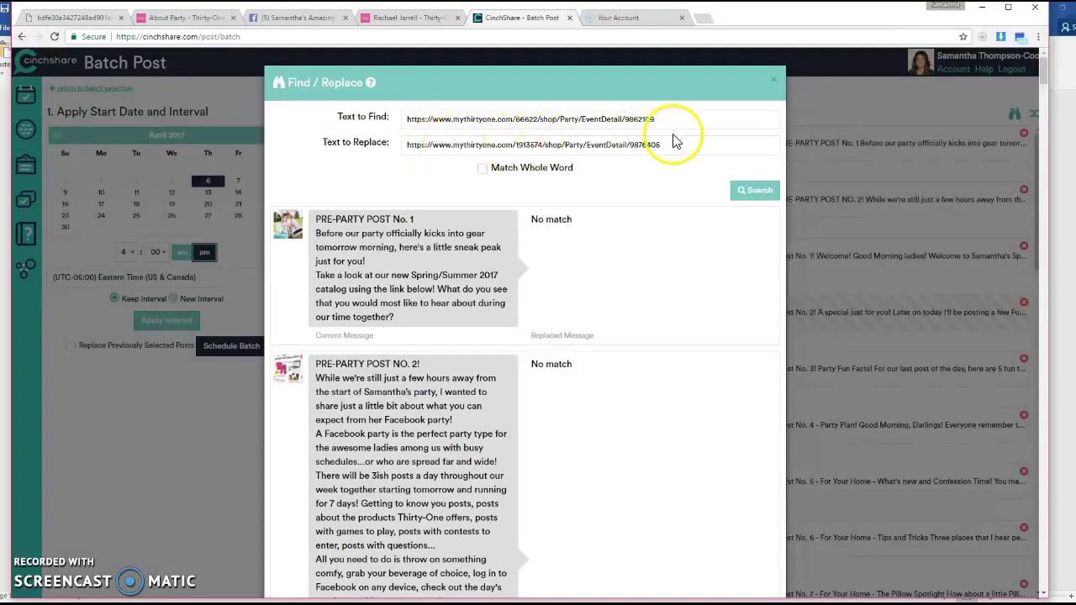
{"action": "left_click", "coordinate": [748, 192]}
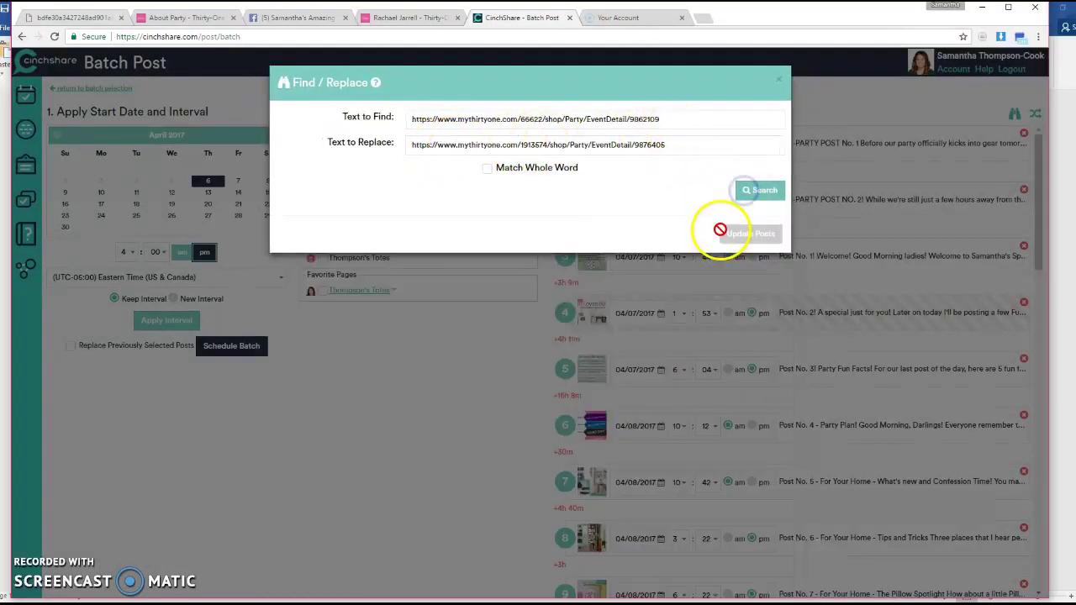
Step: Review the proposed party-link replacements through to the last batch post and update the posts
{"action": "scroll", "coordinate": [688, 301], "scroll_direction": "down", "scroll_amount": 3}
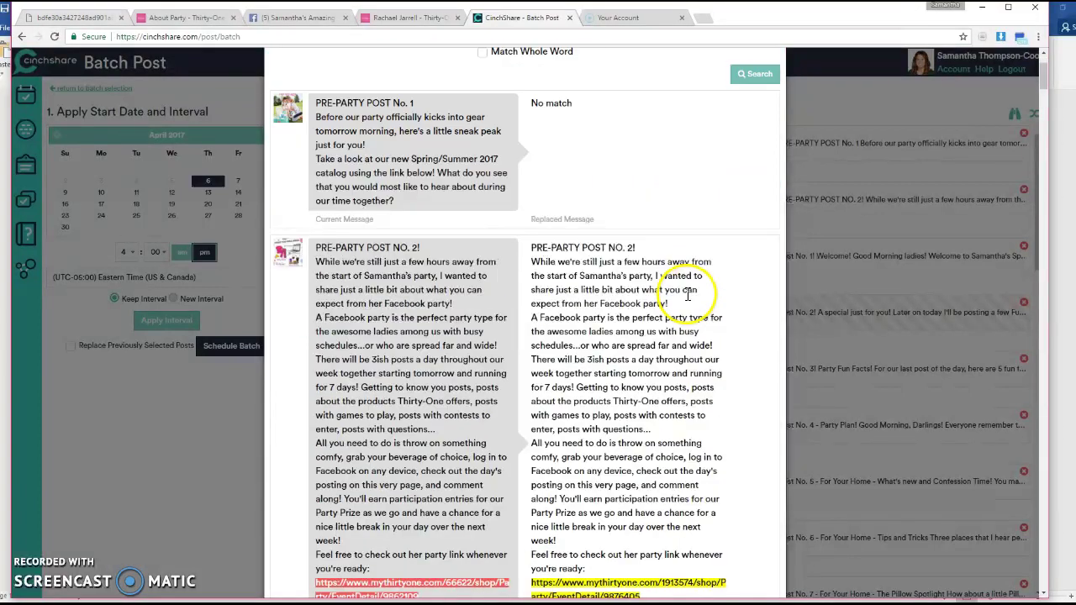
{"action": "scroll", "coordinate": [688, 298], "scroll_direction": "down", "scroll_amount": 1}
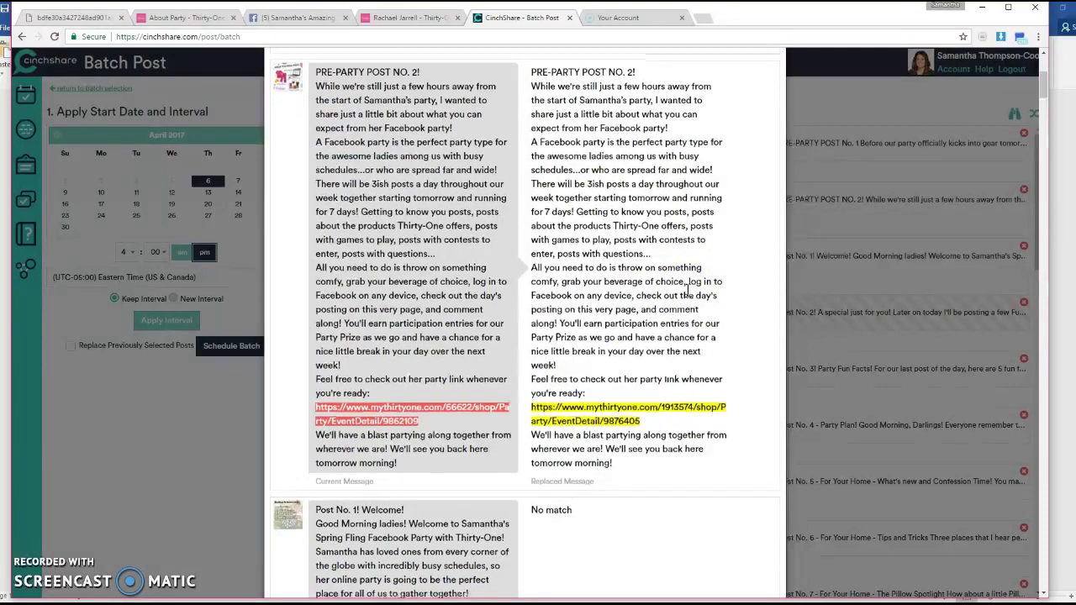
{"action": "scroll", "coordinate": [688, 296], "scroll_direction": "down", "scroll_amount": 7}
{"action": "scroll", "coordinate": [688, 296], "scroll_direction": "down", "scroll_amount": 15}
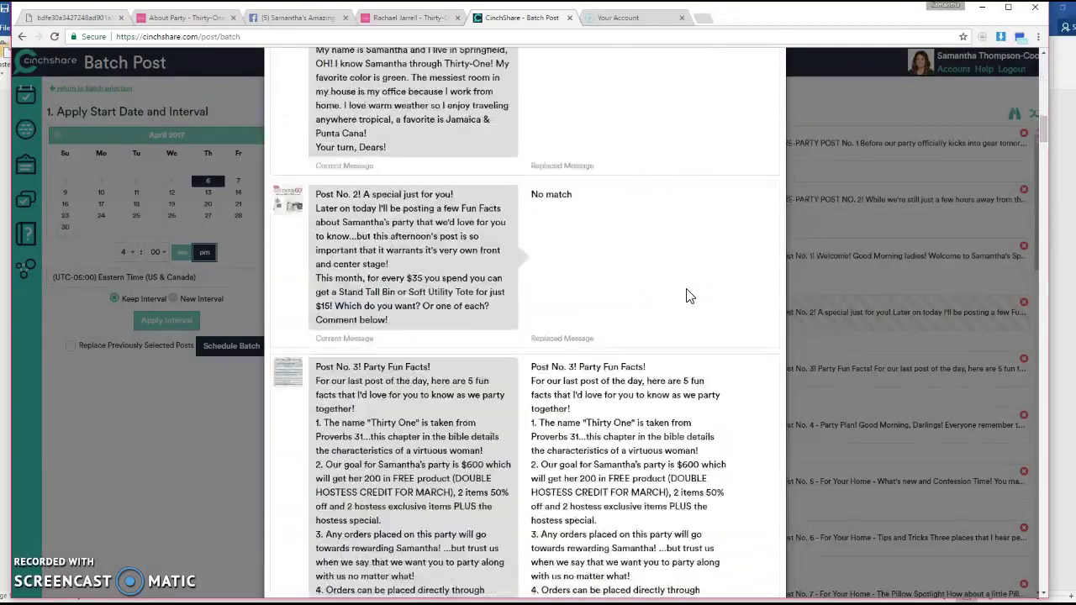
{"action": "scroll", "coordinate": [688, 296], "scroll_direction": "down", "scroll_amount": 15}
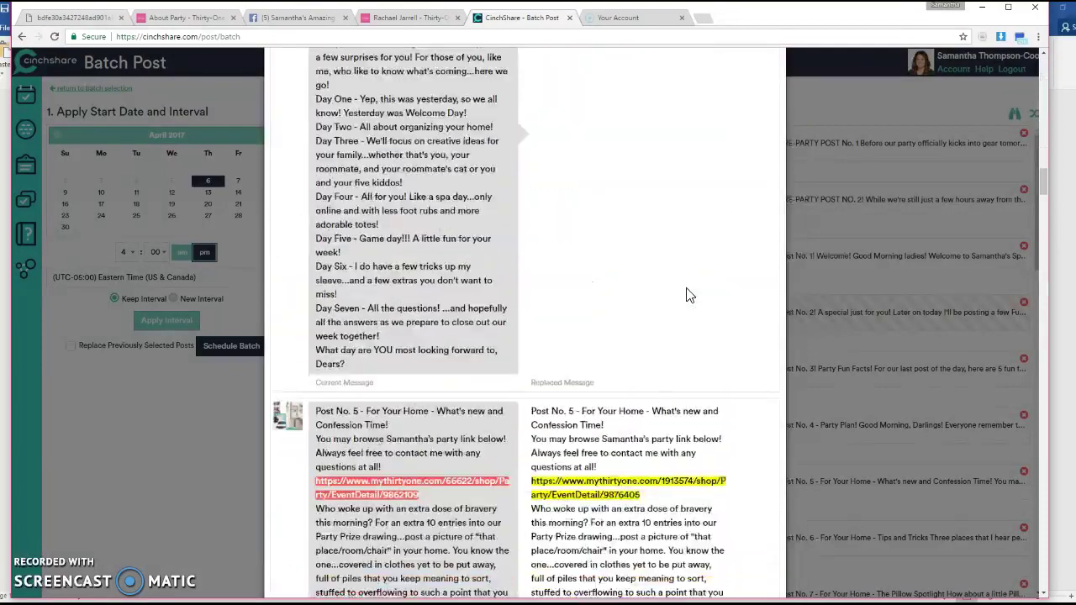
{"action": "scroll", "coordinate": [688, 296], "scroll_direction": "down", "scroll_amount": 5}
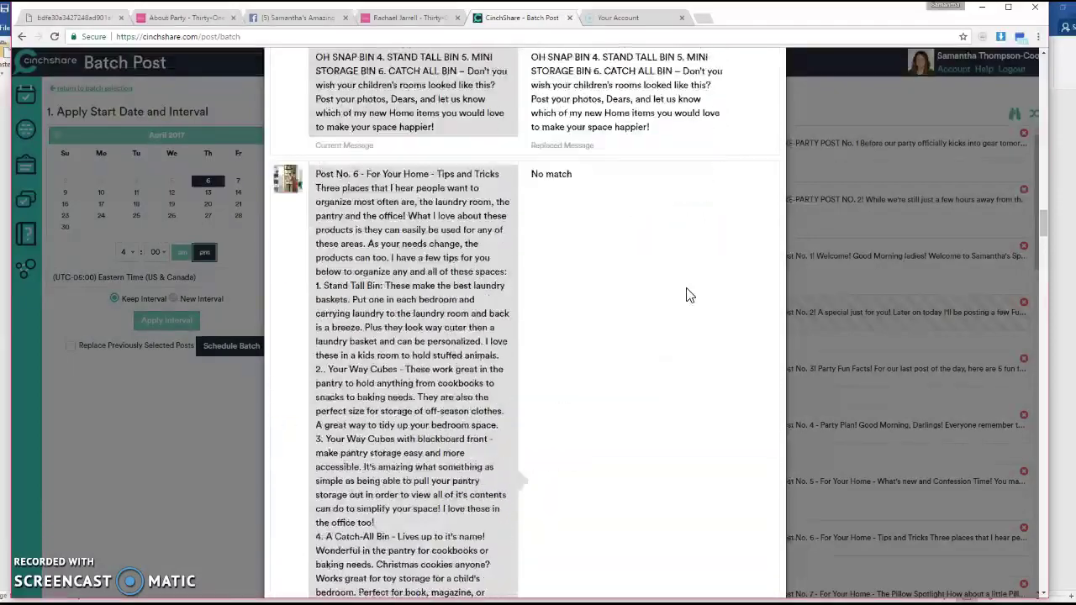
{"action": "scroll", "coordinate": [688, 294], "scroll_direction": "down", "scroll_amount": 8}
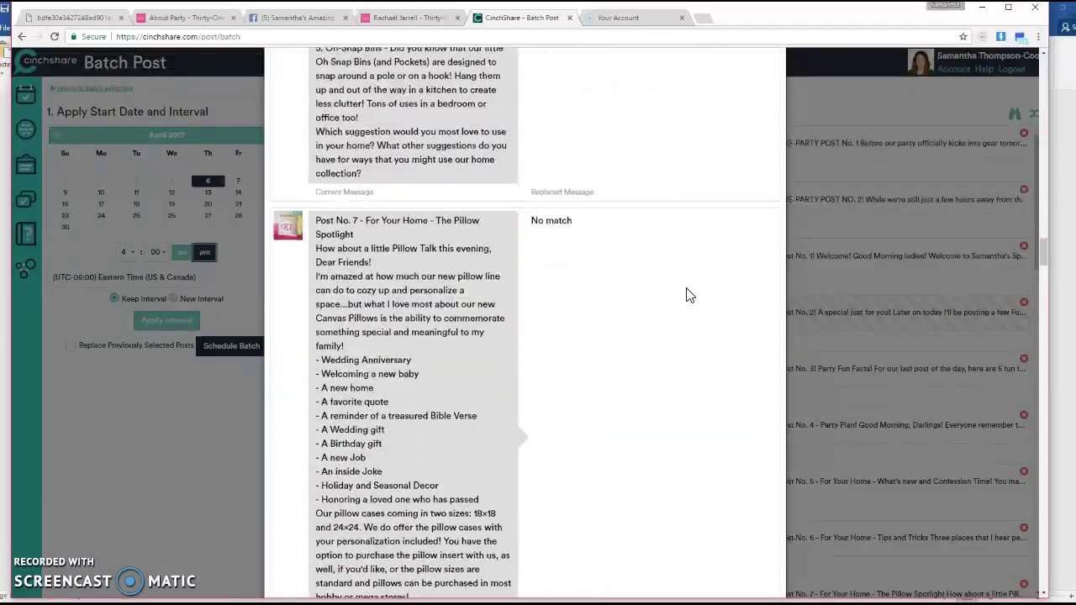
{"action": "scroll", "coordinate": [688, 292], "scroll_direction": "down", "scroll_amount": 12}
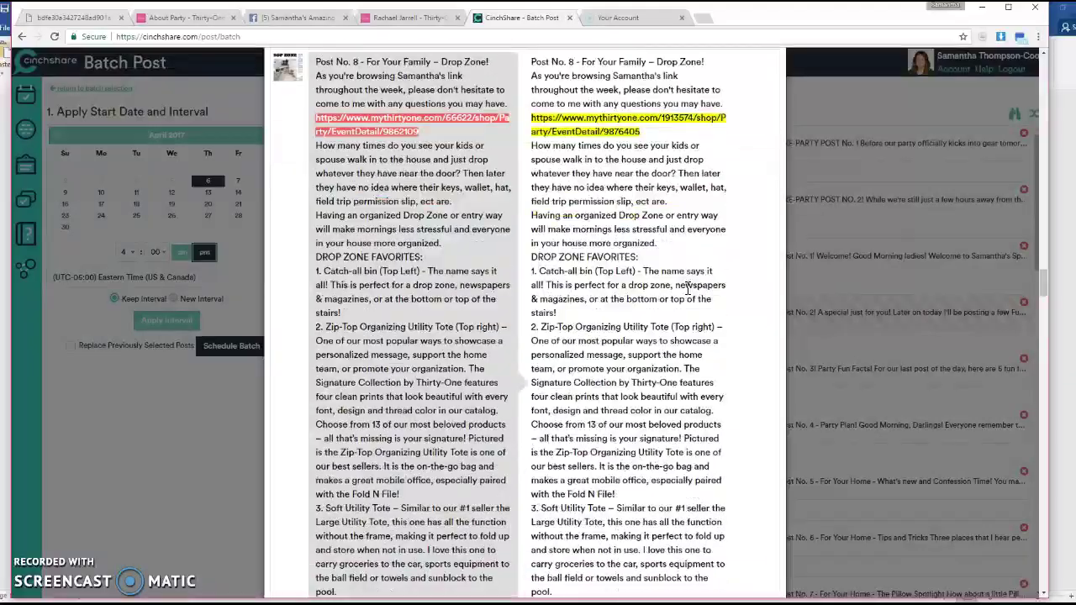
{"action": "scroll", "coordinate": [688, 294], "scroll_direction": "down", "scroll_amount": 10}
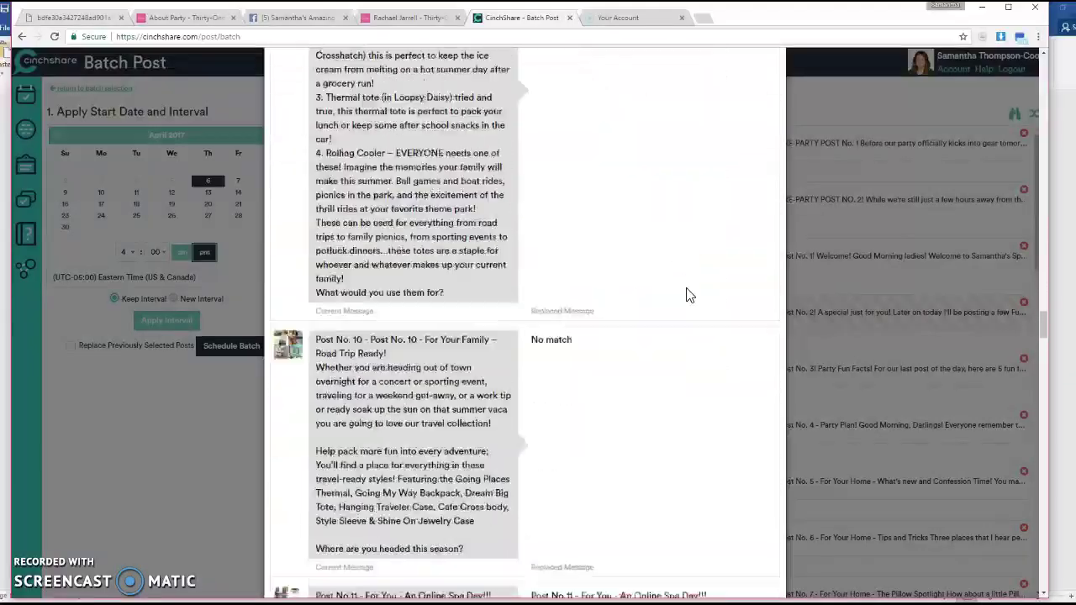
{"action": "scroll", "coordinate": [688, 288], "scroll_direction": "down", "scroll_amount": 15}
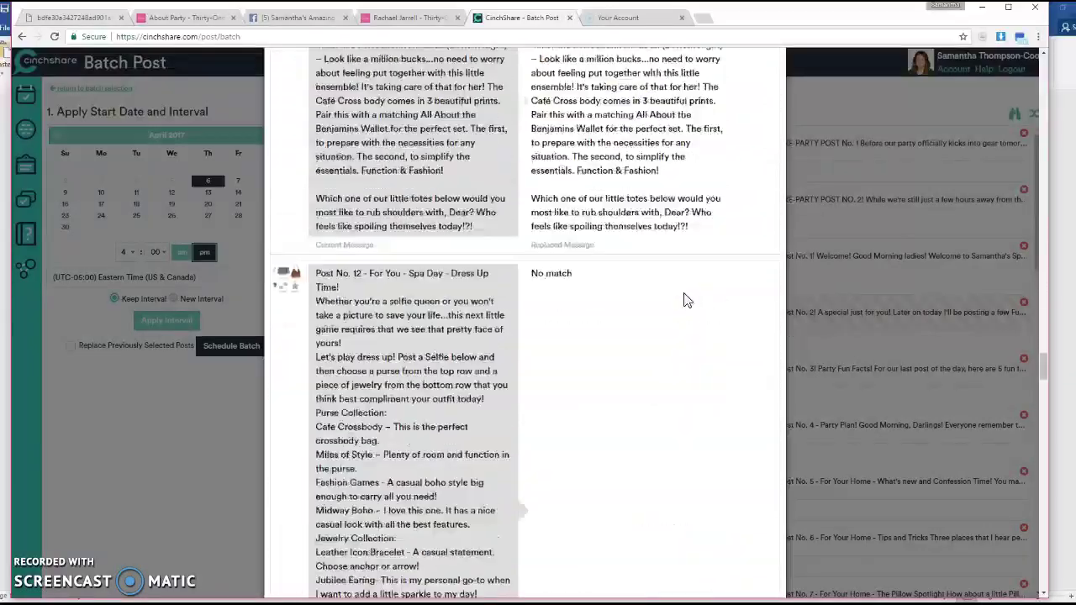
{"action": "scroll", "coordinate": [711, 455], "scroll_direction": "down", "scroll_amount": 12}
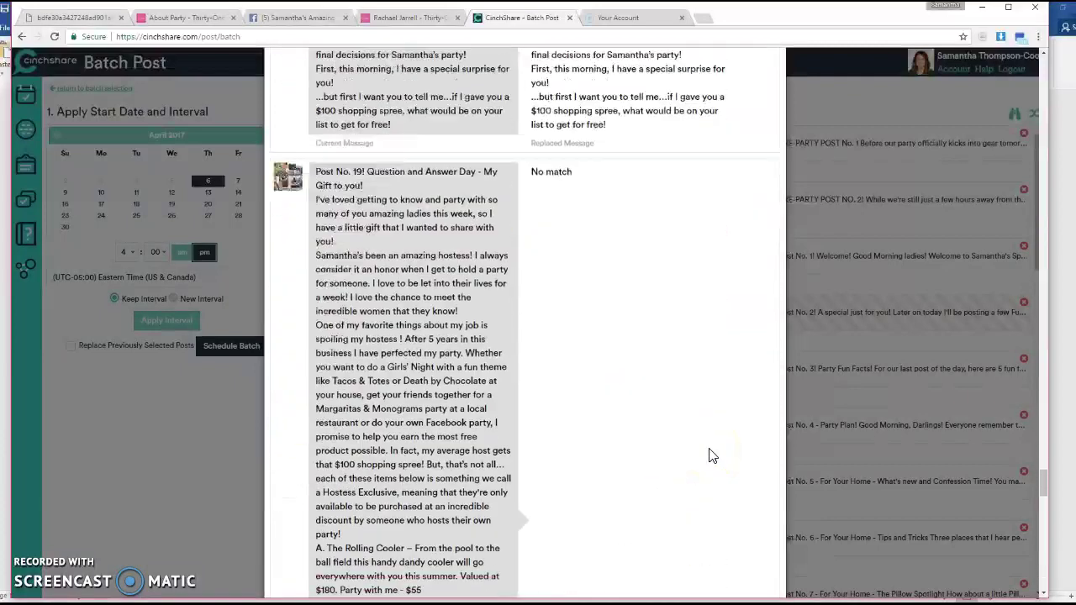
{"action": "scroll", "coordinate": [710, 456], "scroll_direction": "down", "scroll_amount": 10}
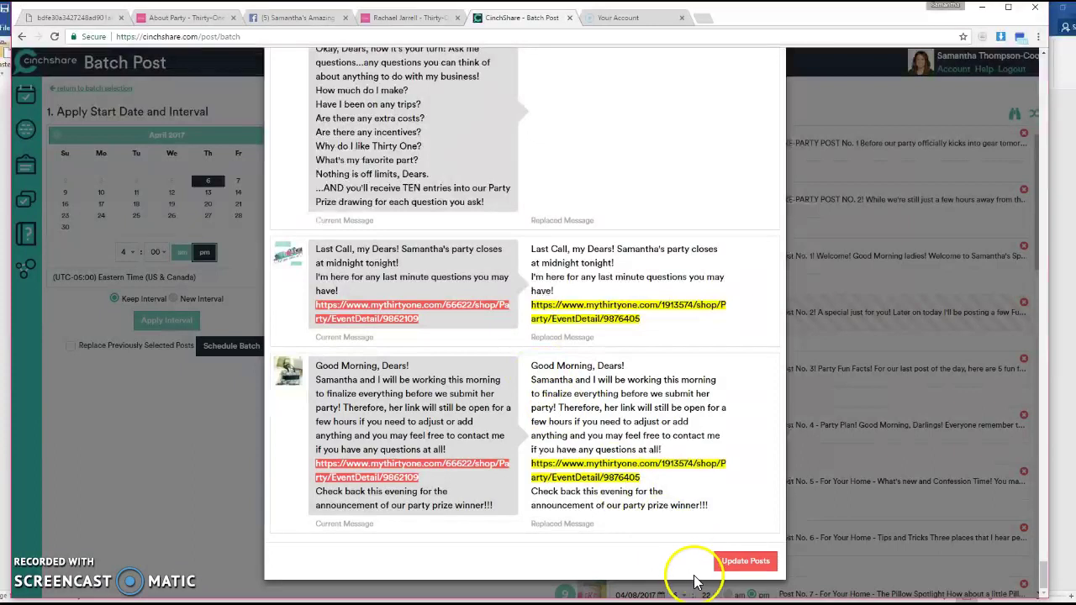
{"action": "left_click", "coordinate": [728, 562]}
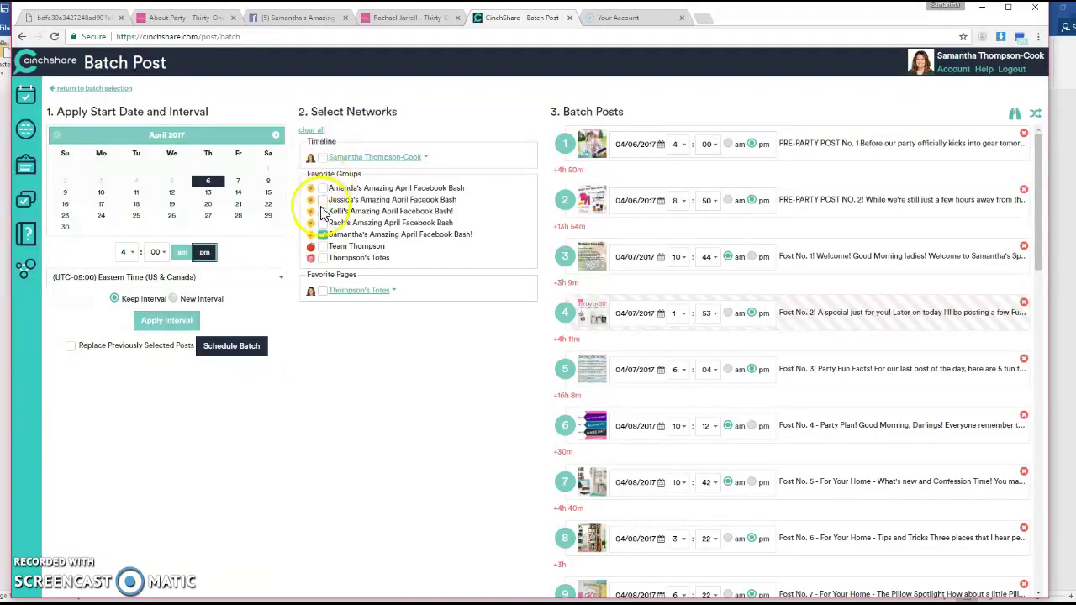
Step: Schedule the updated batch to the selected party group and open the Schedule a Post page
{"action": "left_click", "coordinate": [240, 353]}
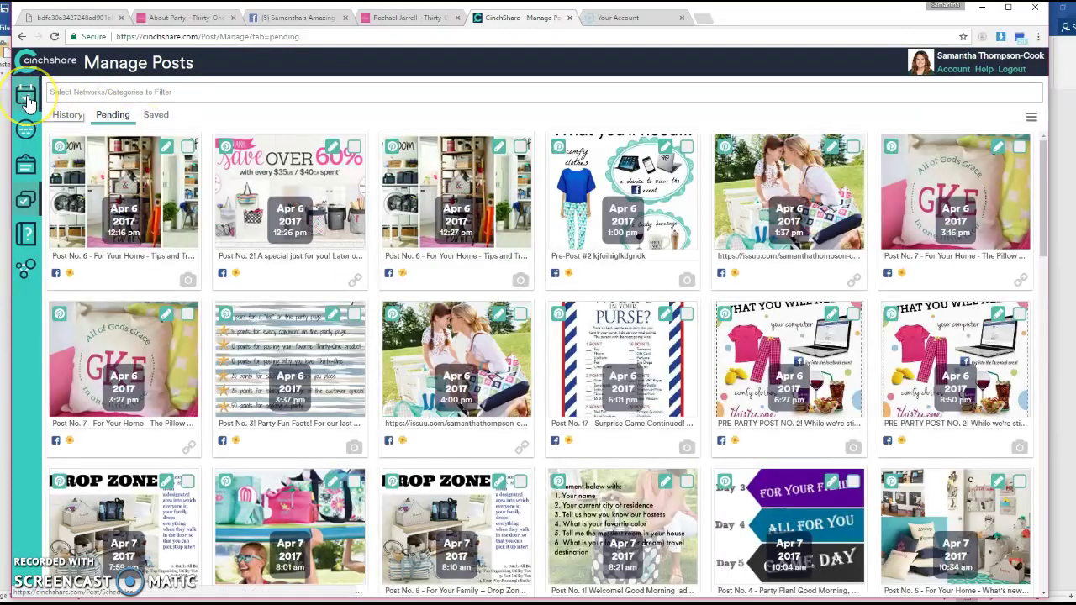
{"action": "left_click", "coordinate": [28, 101]}
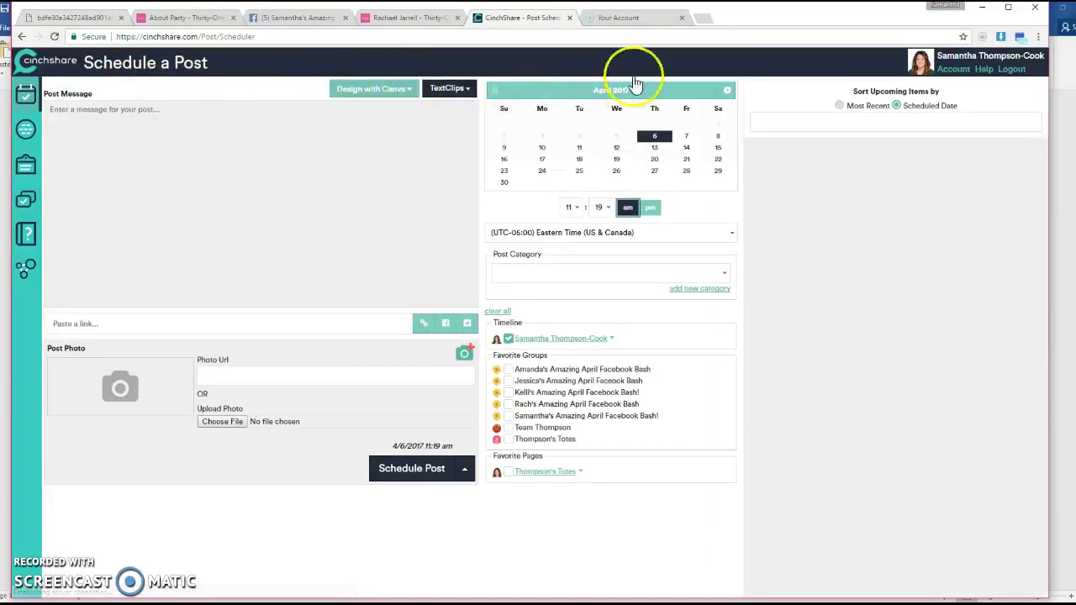
Step: Look through the upcoming posts of the already filtered Facebook Bash group, sorted by scheduled date
{"action": "left_click", "coordinate": [835, 128]}
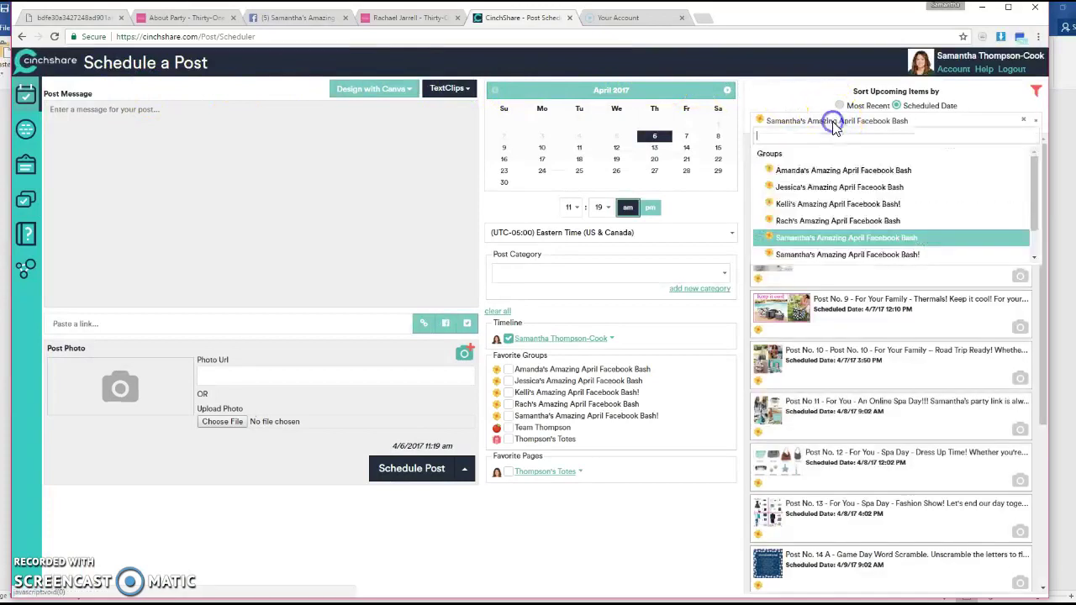
{"action": "left_click", "coordinate": [841, 122]}
{"action": "left_click", "coordinate": [840, 106]}
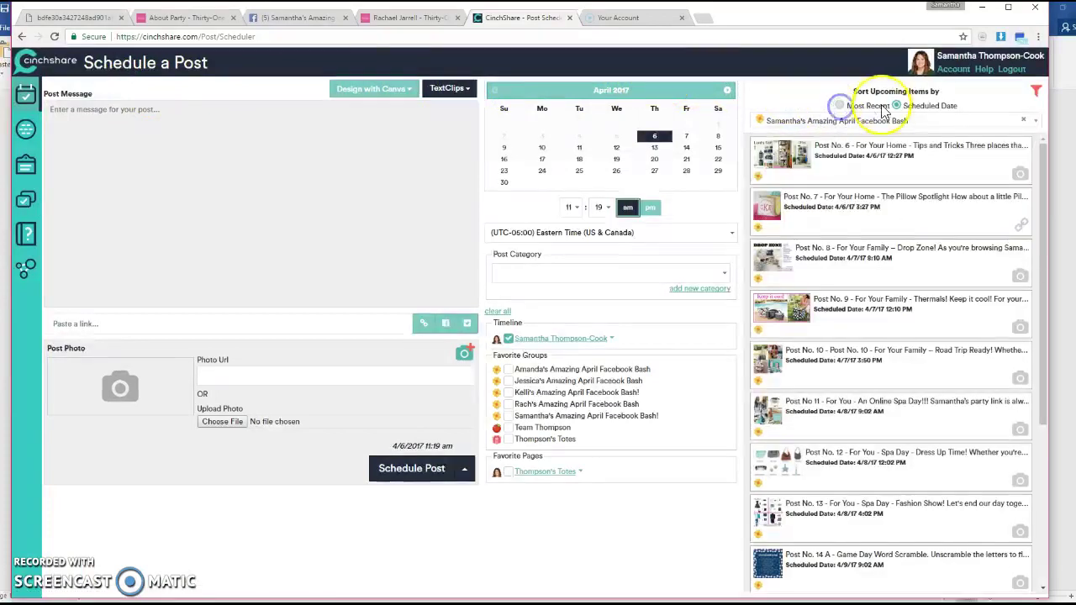
{"action": "left_click", "coordinate": [893, 106]}
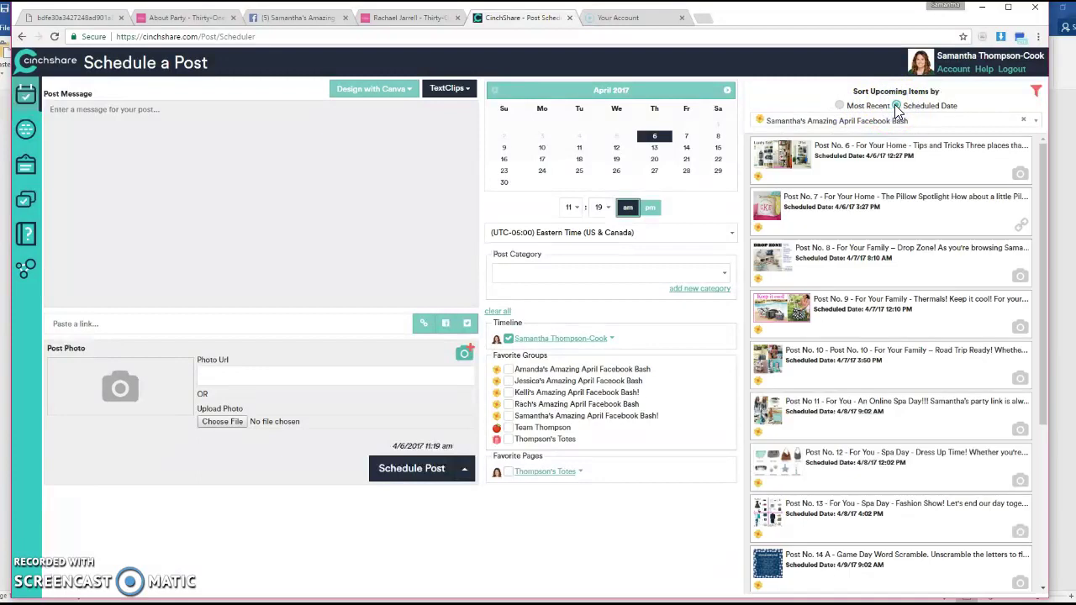
{"action": "scroll", "coordinate": [916, 159], "scroll_direction": "down", "scroll_amount": 3}
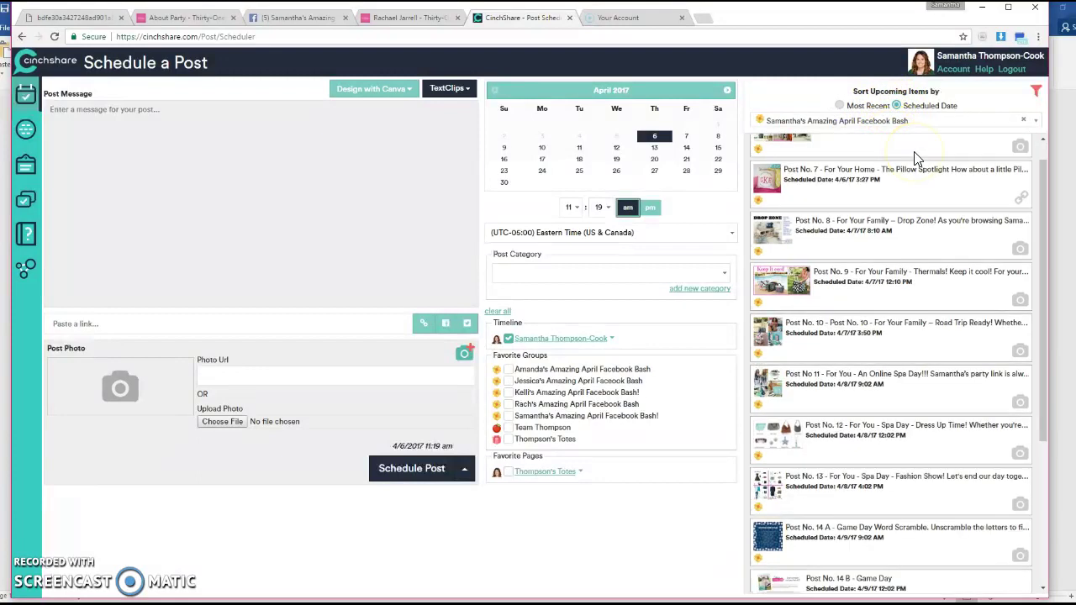
{"action": "scroll", "coordinate": [916, 159], "scroll_direction": "up", "scroll_amount": 3}
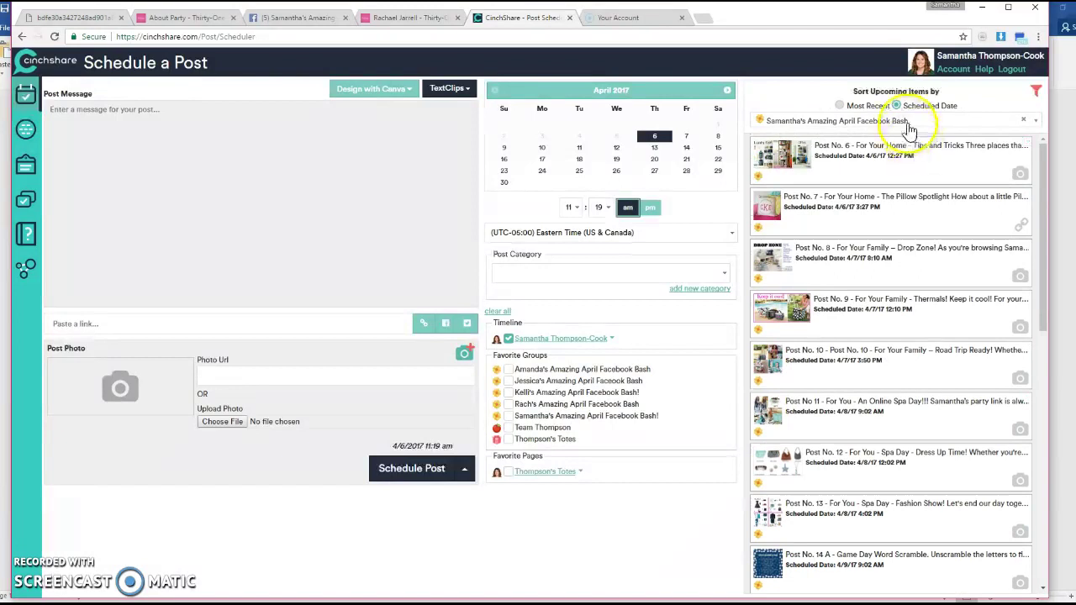
Step: Filter the upcoming posts by the new hostess's Facebook Bash group whose name ends in an exclamation mark and look through them
{"action": "left_click", "coordinate": [903, 120]}
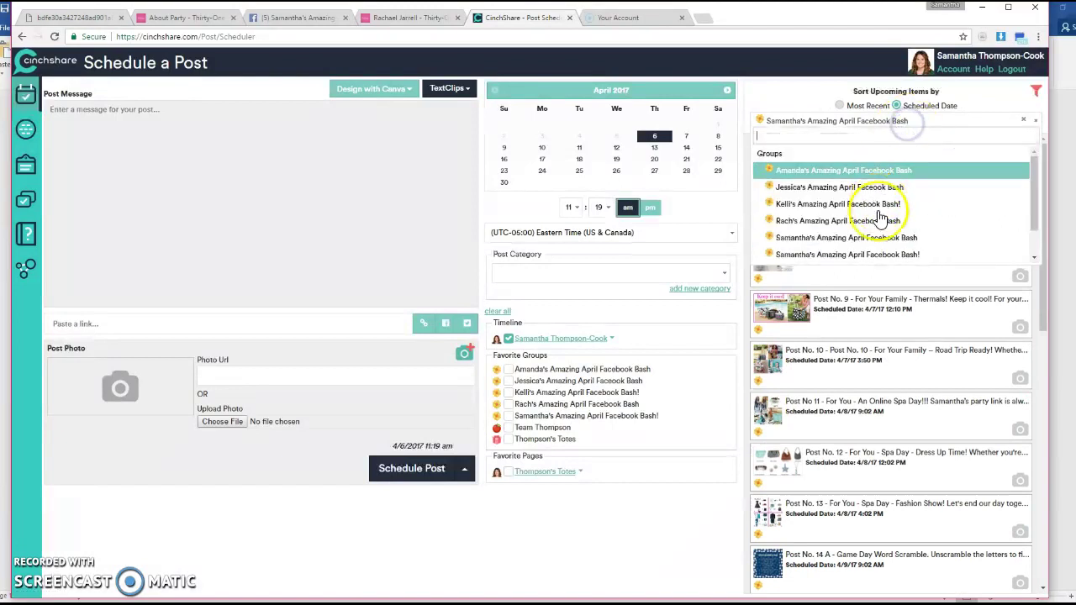
{"action": "left_click", "coordinate": [872, 256]}
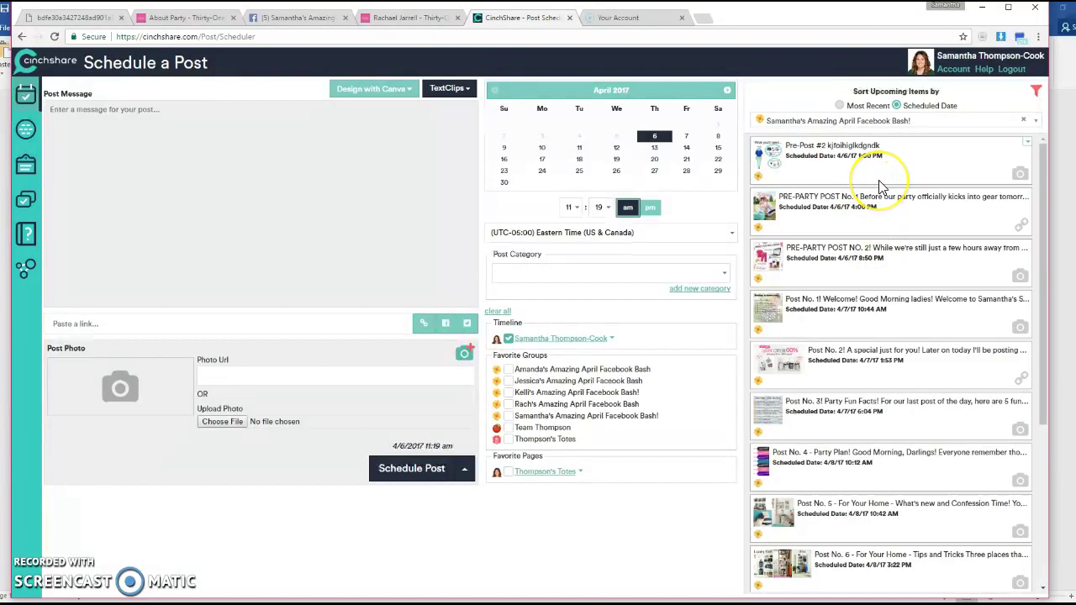
{"action": "scroll", "coordinate": [879, 180], "scroll_direction": "down", "scroll_amount": 3}
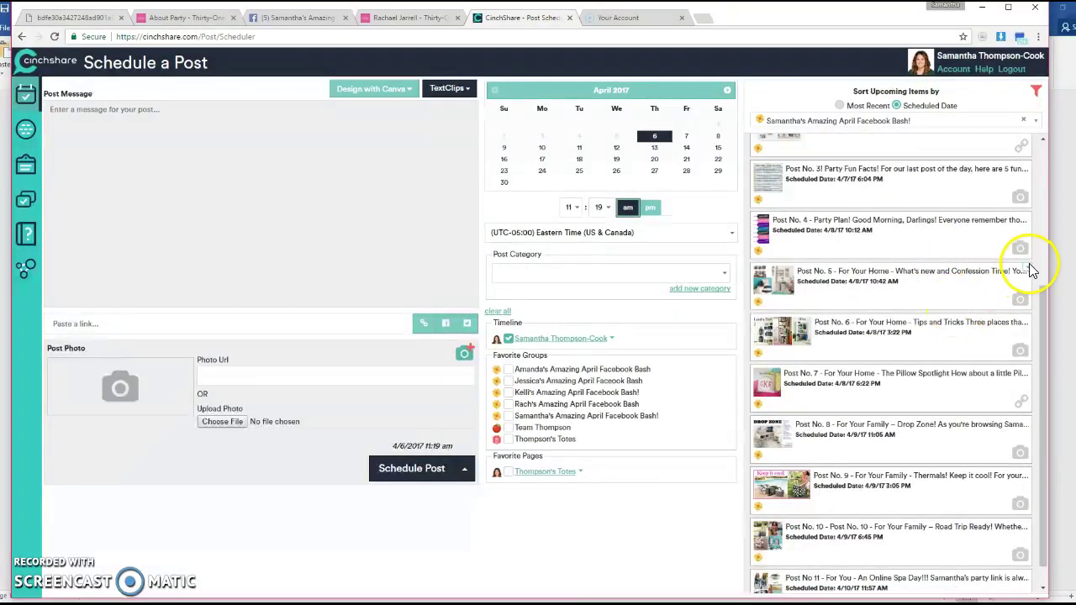
Step: Open Post No. 5 for editing to check its hostess name and party link, and cancel the edit
{"action": "left_click", "coordinate": [1027, 269]}
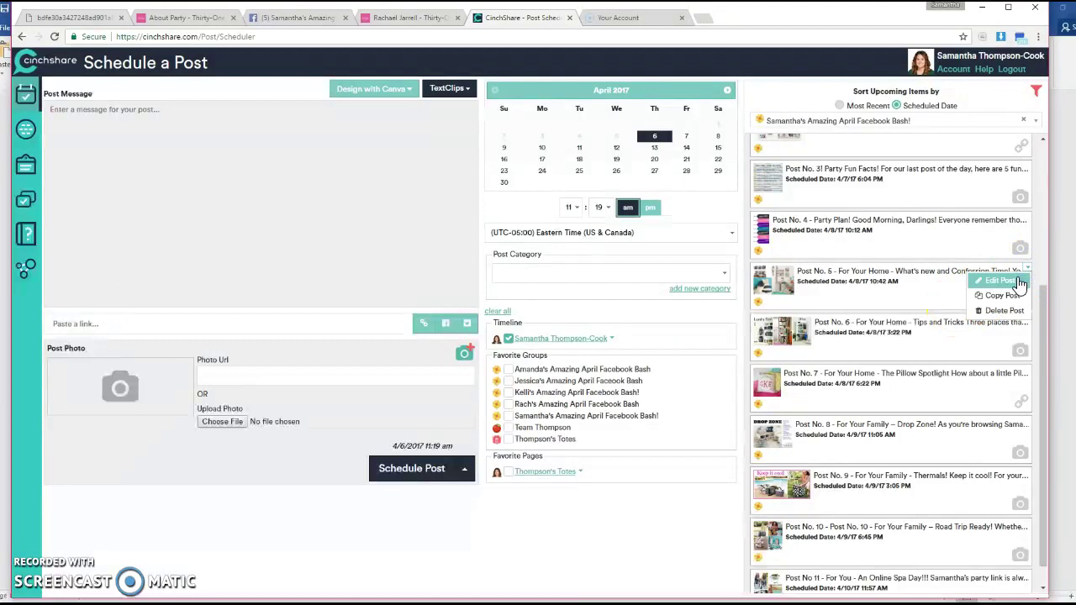
{"action": "left_click", "coordinate": [1009, 282]}
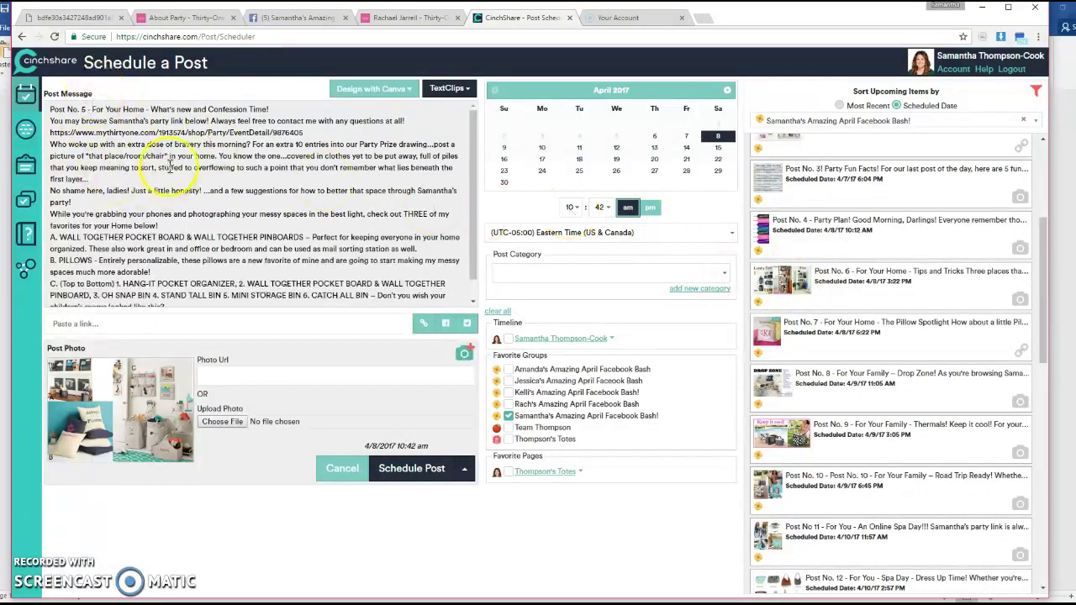
{"action": "left_click", "coordinate": [348, 471]}
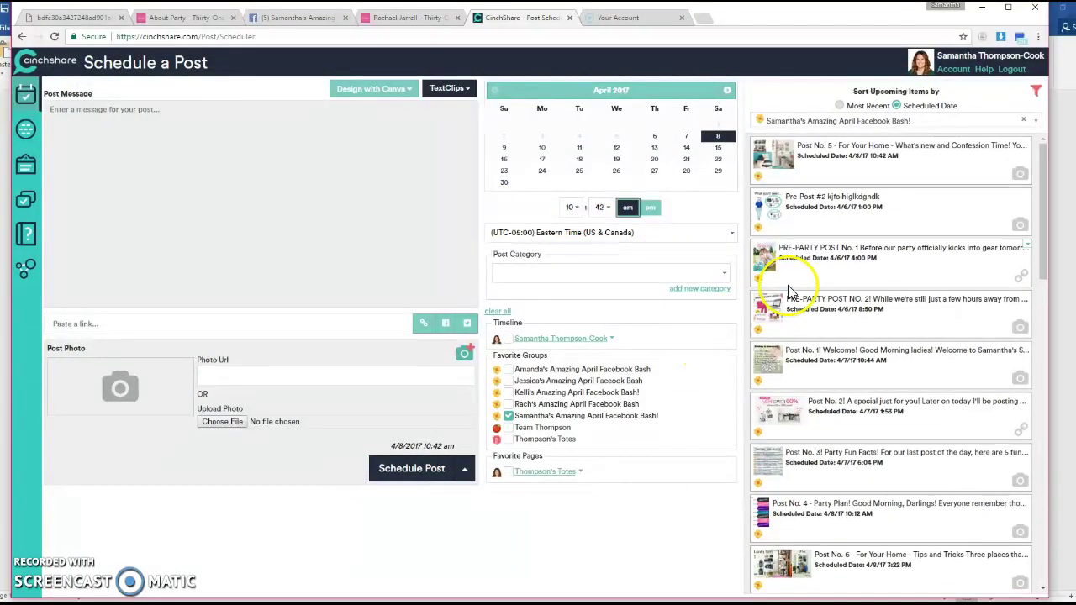
{"action": "scroll", "coordinate": [816, 306], "scroll_direction": "down", "scroll_amount": 1}
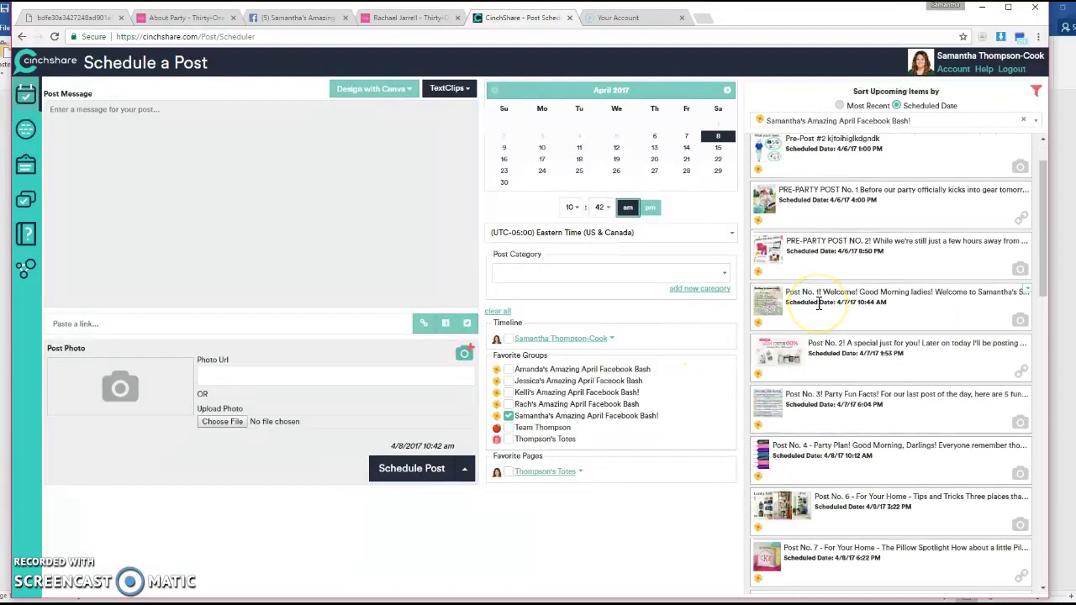